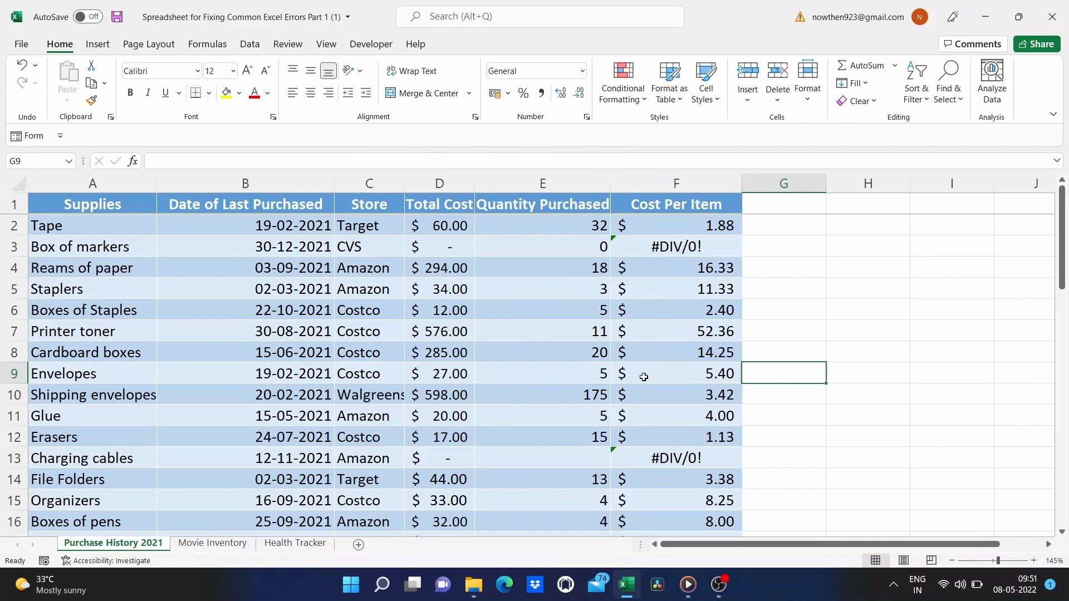
# Step: Look over the Movie Inventory and Health Tracker sheets, ending back on the Purchase History 2021 sheet
pyautogui.click(216, 542)
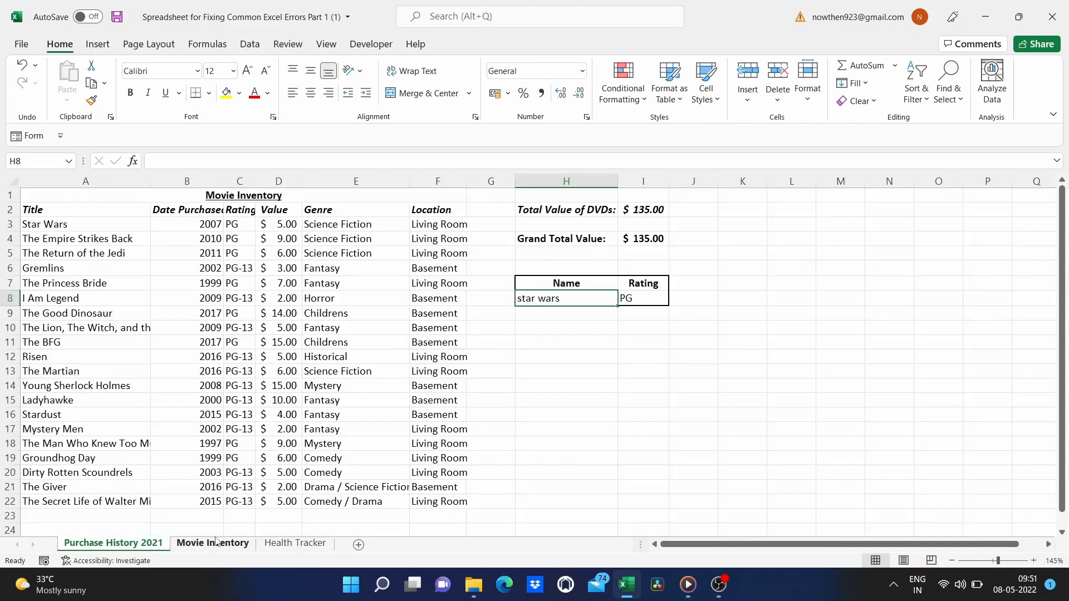
pyautogui.click(295, 543)
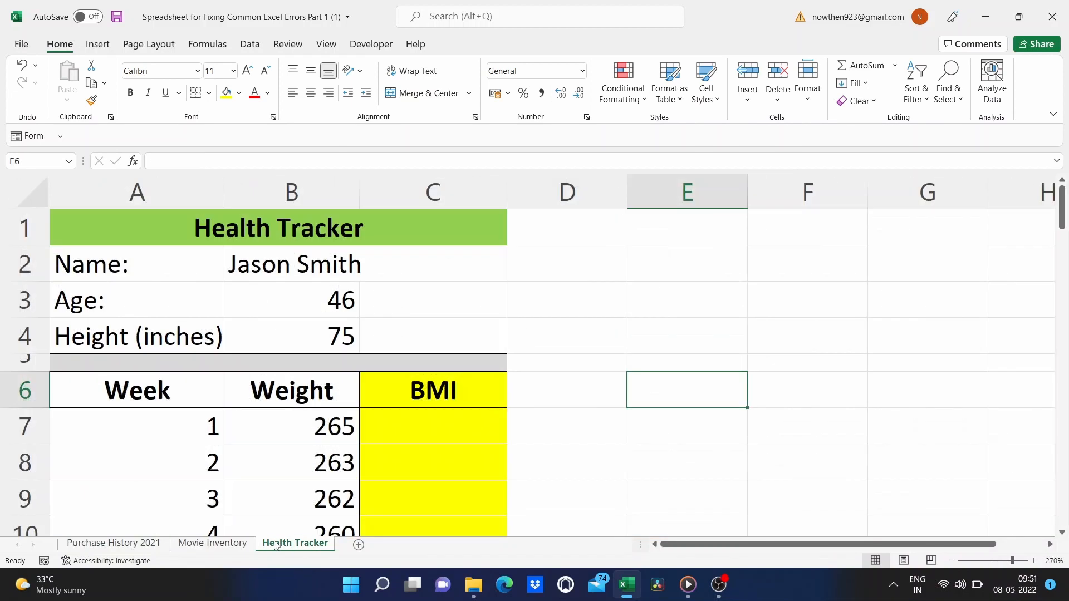
pyautogui.click(126, 544)
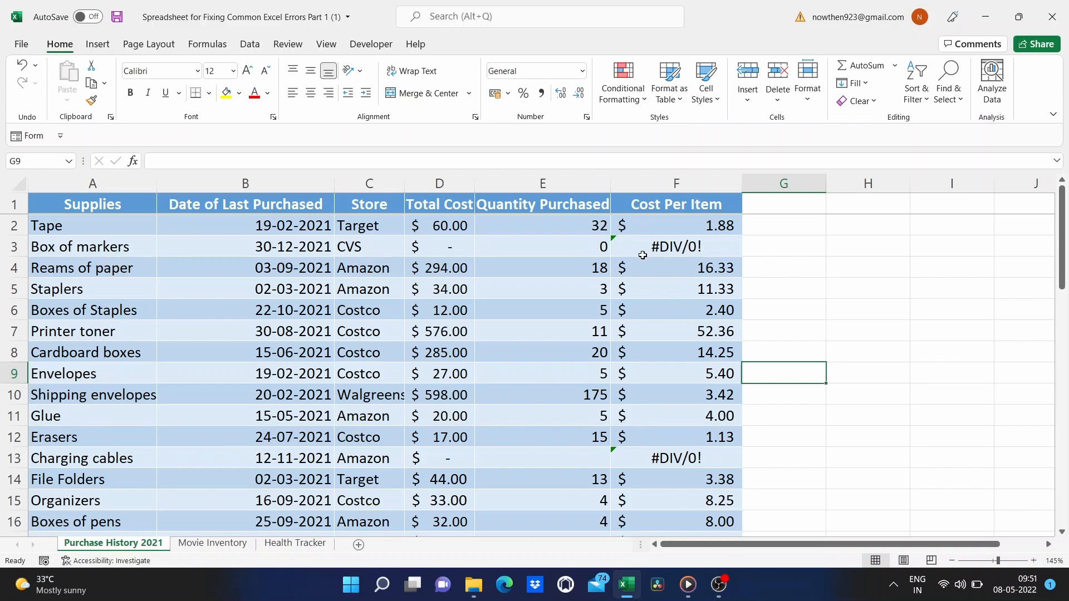
# Step: Inspect the Cost Per Item formula in F2 and the Box of markers cost and quantity in D3 and E3
pyautogui.click(663, 225)
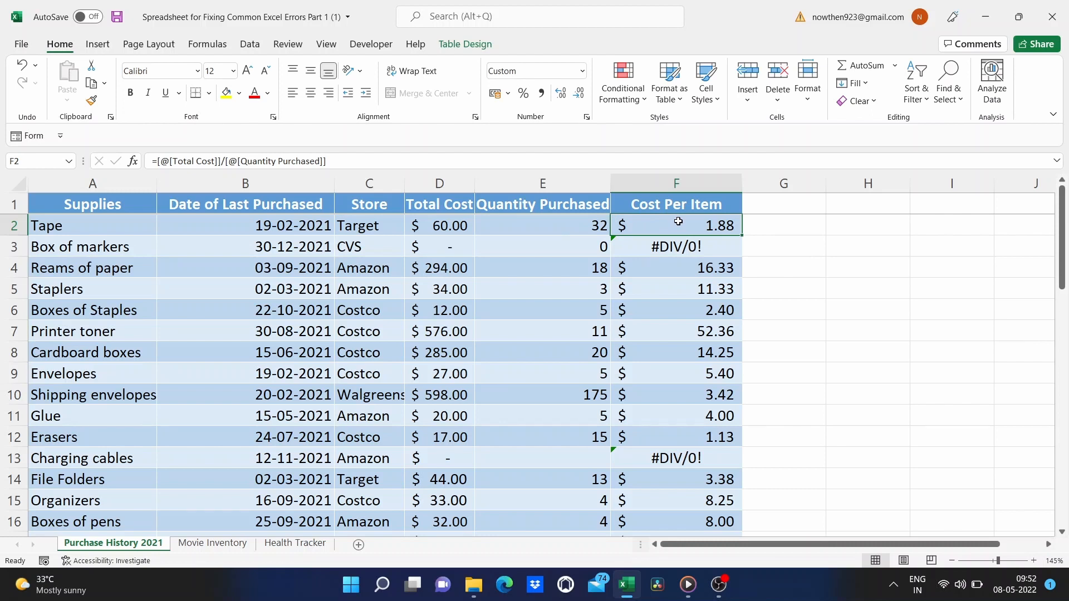
pyautogui.click(453, 244)
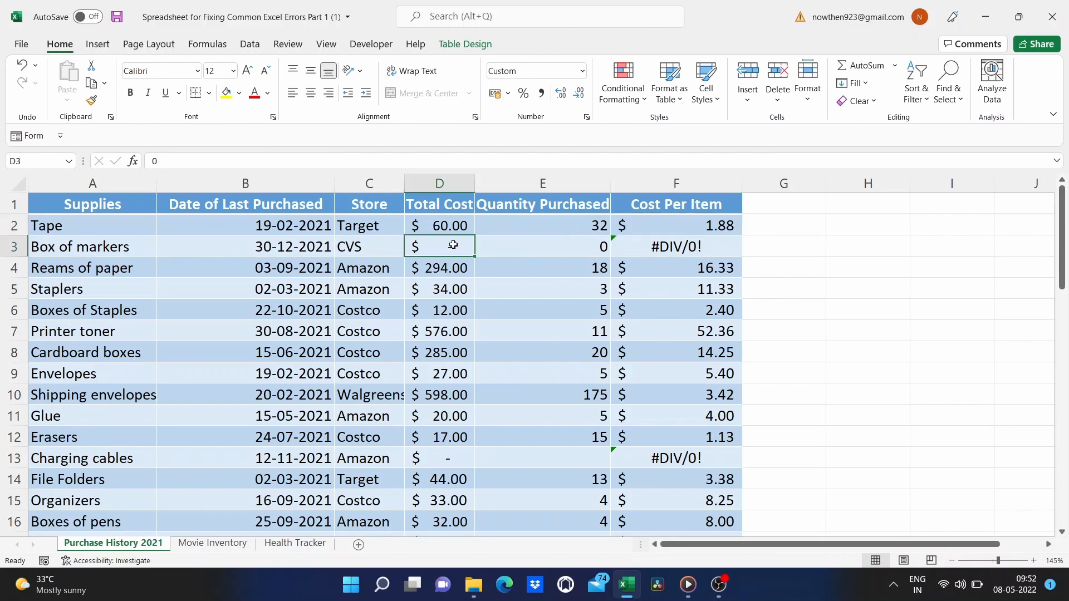
pyautogui.click(559, 245)
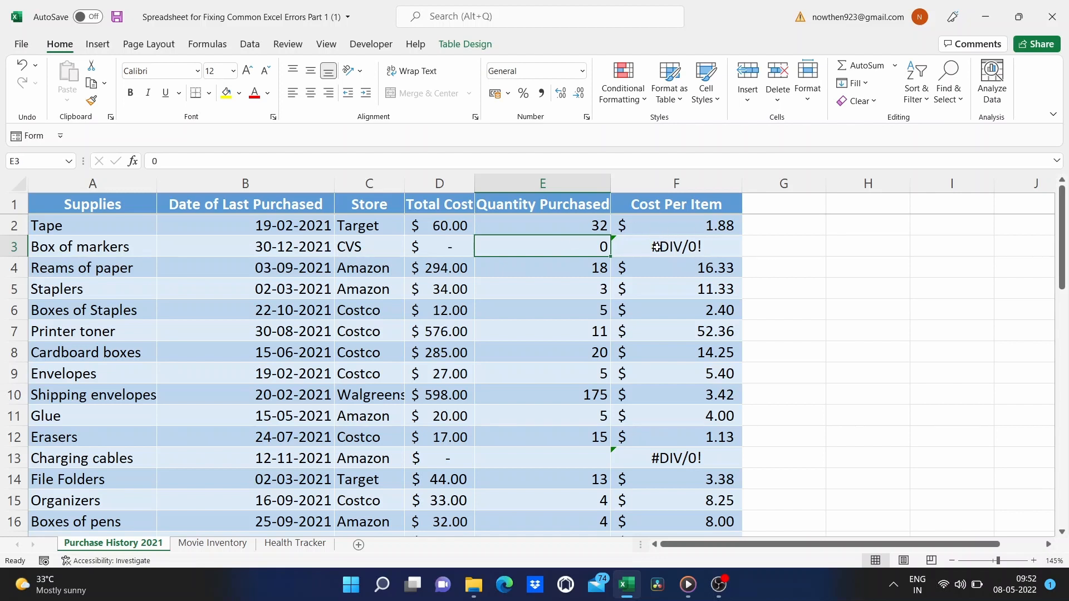
# Step: Try a Total Cost of 100 for Box of markers in D3 and undo the entry
pyautogui.click(455, 250)
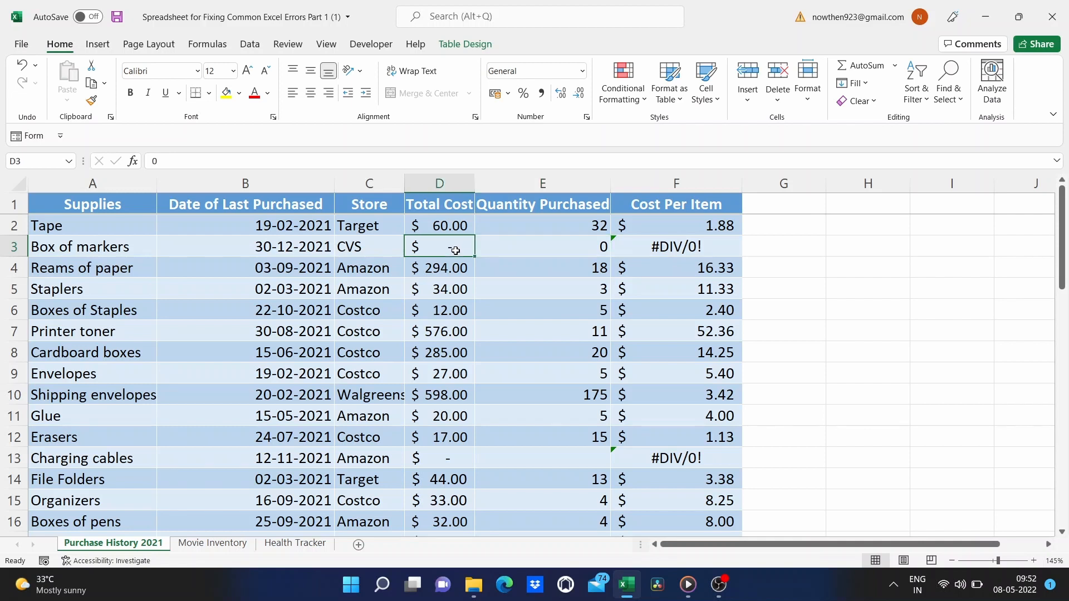
pyautogui.write('100')
pyautogui.press('Return')
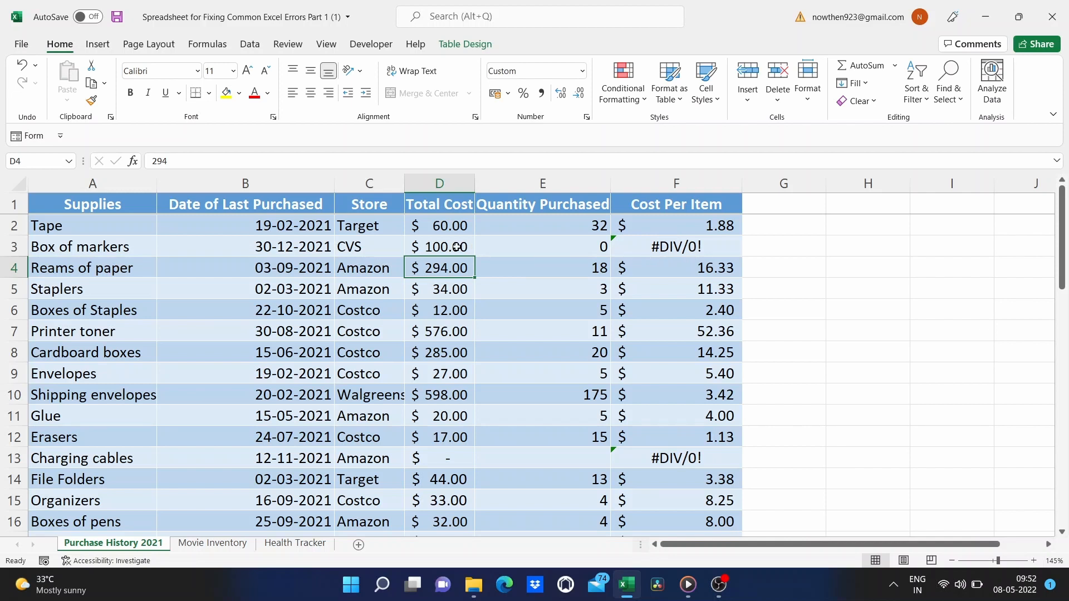
pyautogui.hotkey('ctrl', 'z')
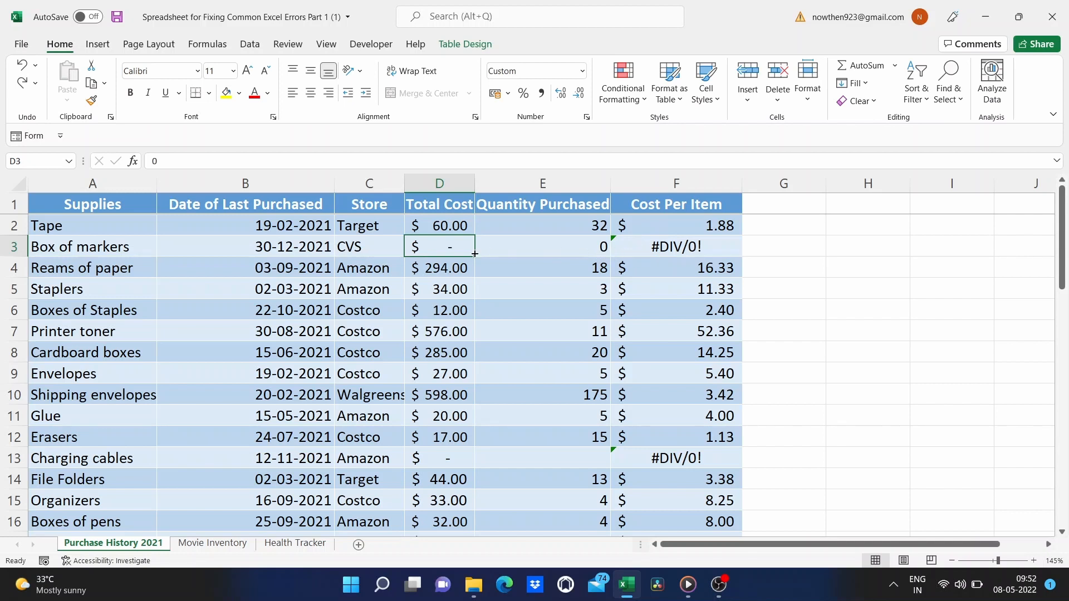
# Step: For Box of markers, set the Total Cost in D3 to 6 and the Quantity Purchased in E3 to 1
pyautogui.write('6')
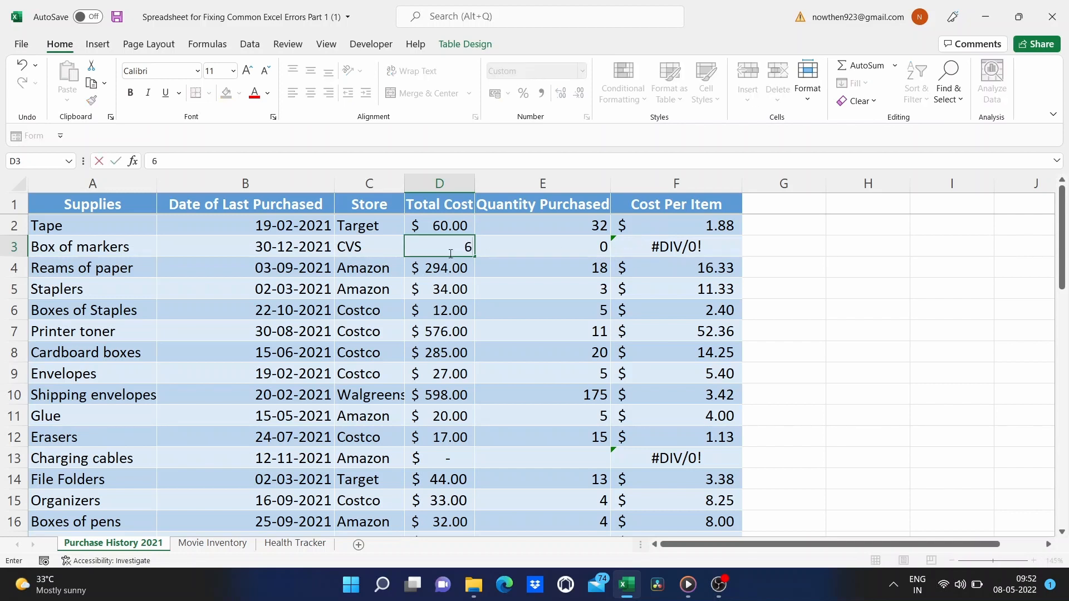
pyautogui.press('Return')
pyautogui.click(525, 252)
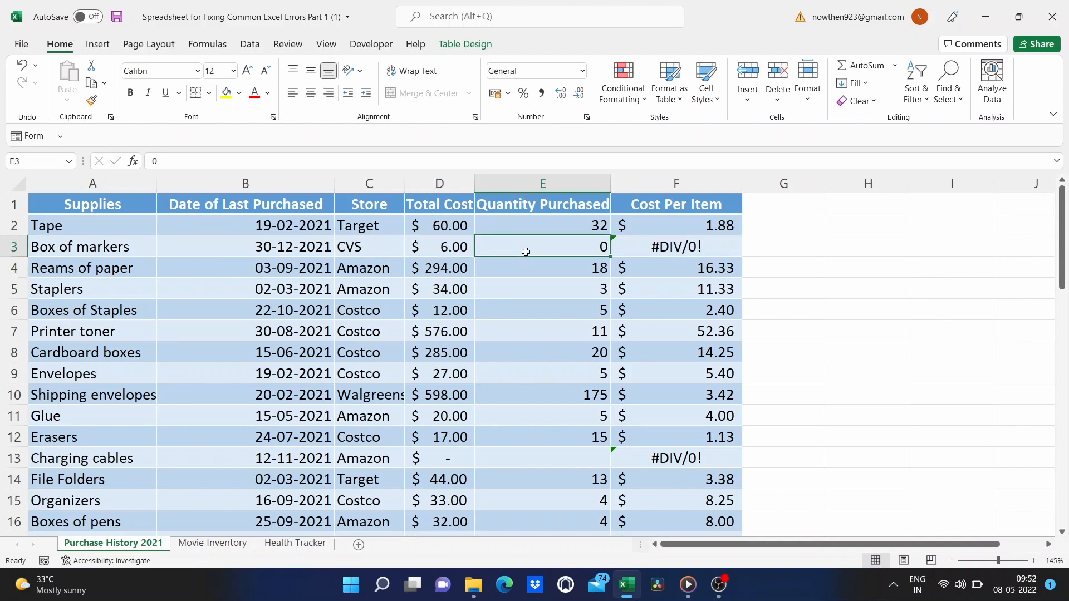
pyautogui.write('1')
pyautogui.press('Return')
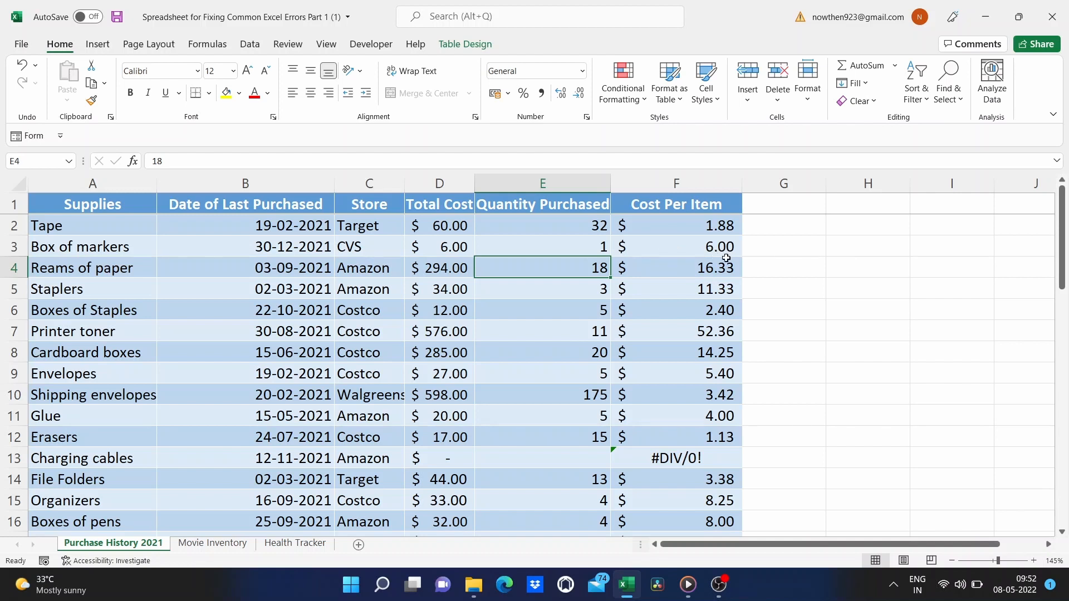
# Step: Clear the Total Cost and Quantity Purchased cells D3 and E3 for Box of markers
pyautogui.click(454, 246)
pyautogui.press('Delete')
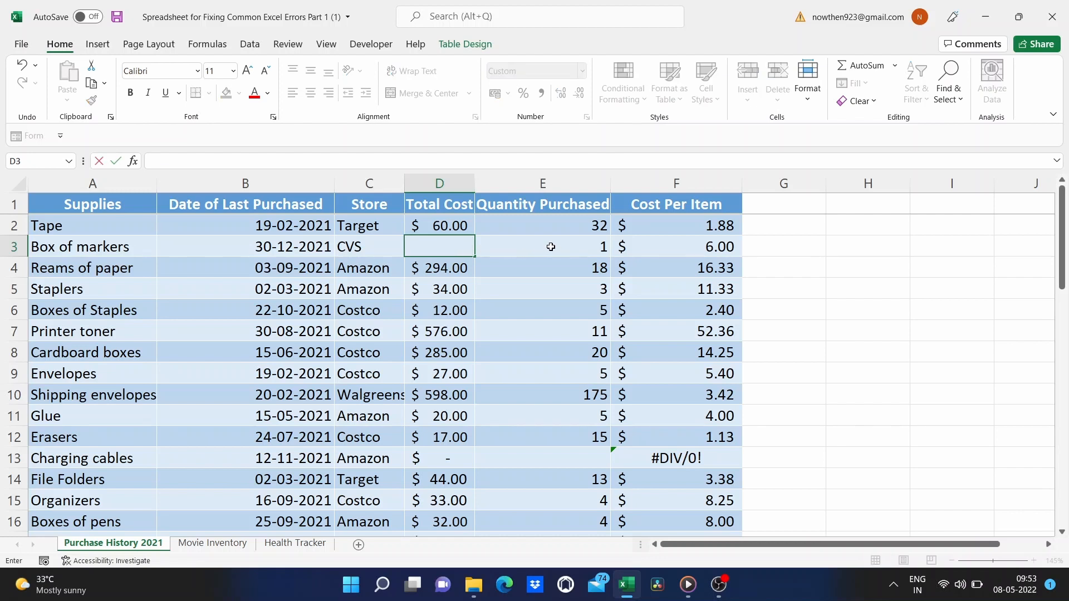
pyautogui.doubleClick(552, 247)
pyautogui.press('BackSpace')
pyautogui.press('Return')
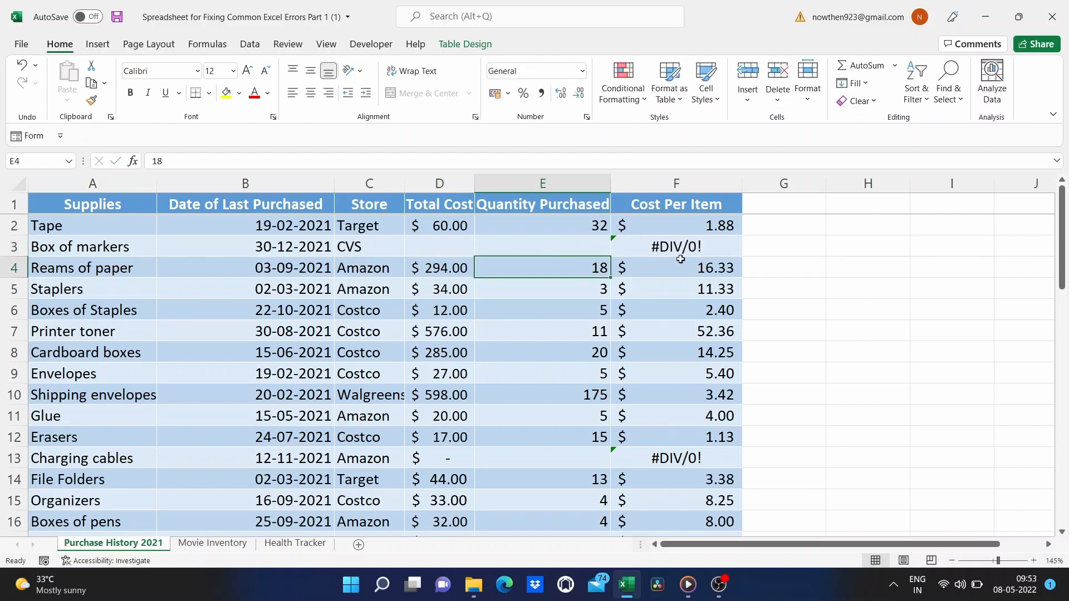
# Step: Replace the Cost Per Item formula in F2 with =IFERROR(D2/E2,"") so that division errors give an empty cell
pyautogui.click(672, 224)
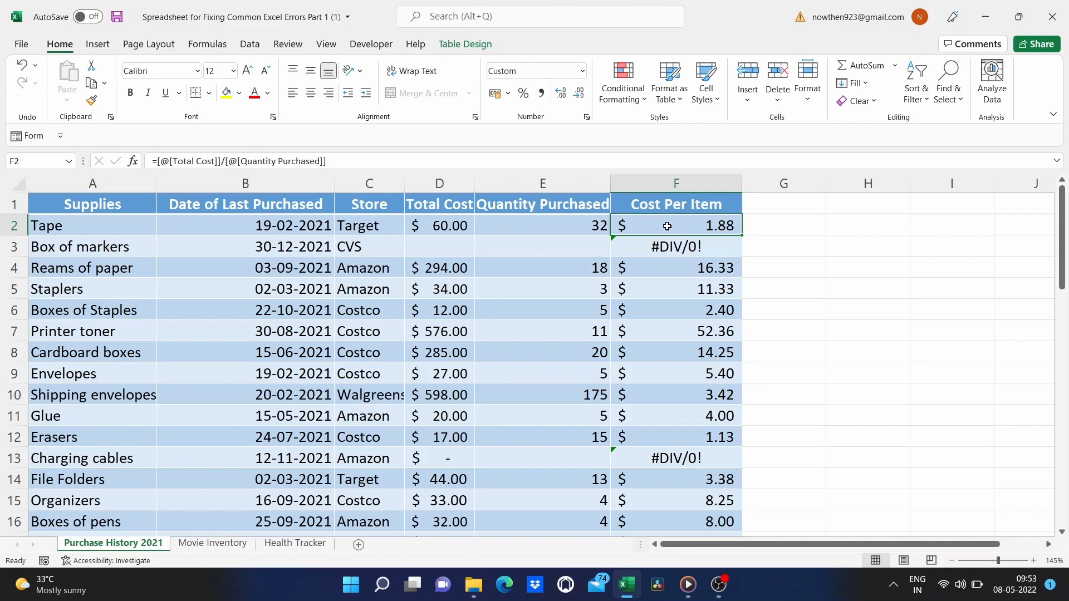
pyautogui.click(334, 162)
pyautogui.moveTo(335, 162); pyautogui.dragTo(142, 159)
pyautogui.press('BackSpace')
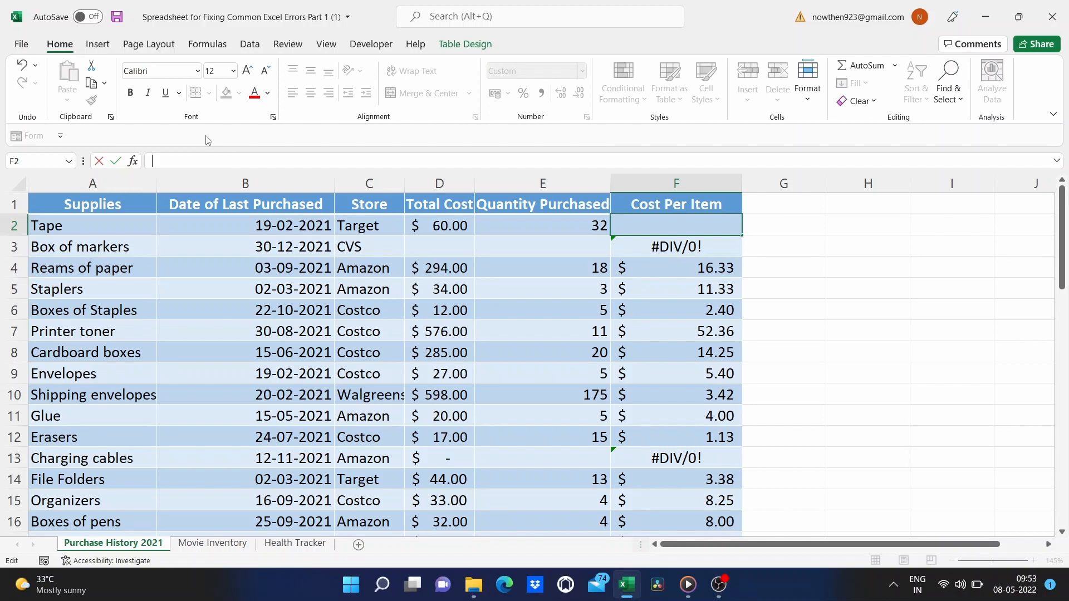
pyautogui.write('=')
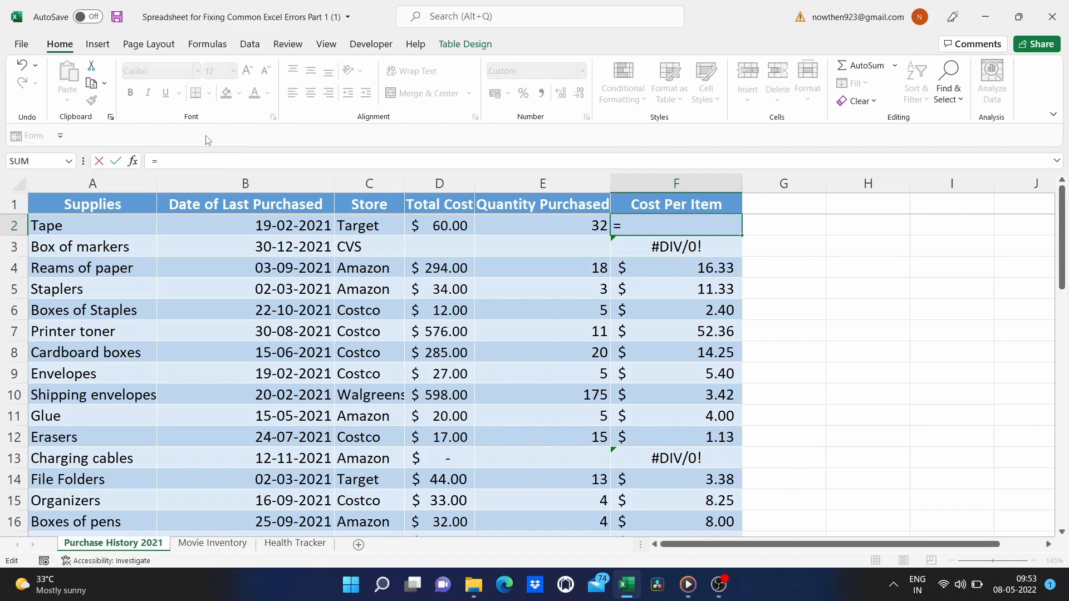
pyautogui.write('iferror')
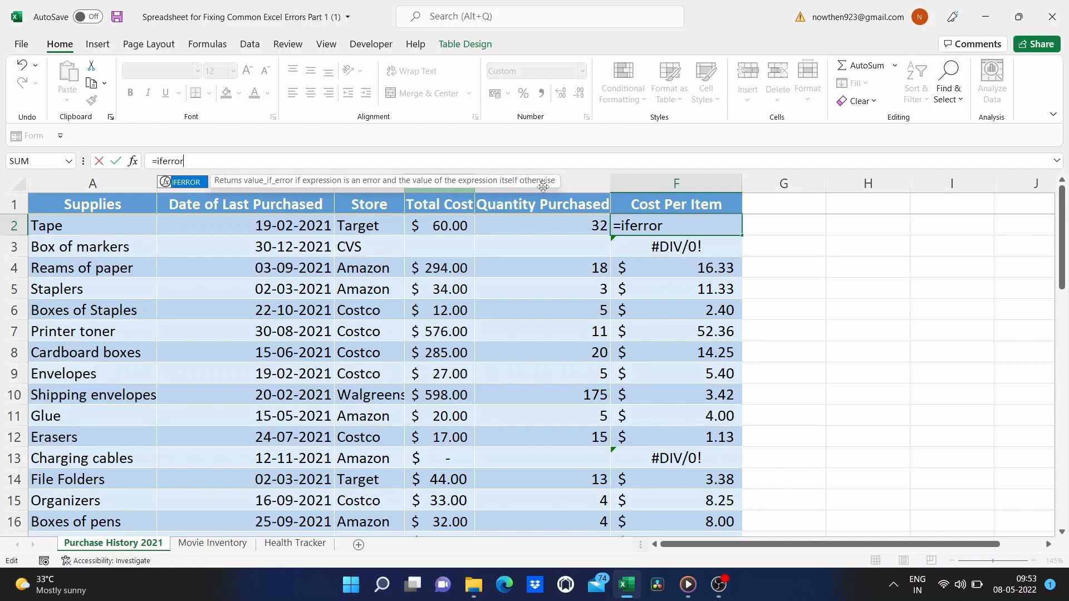
pyautogui.click(192, 160)
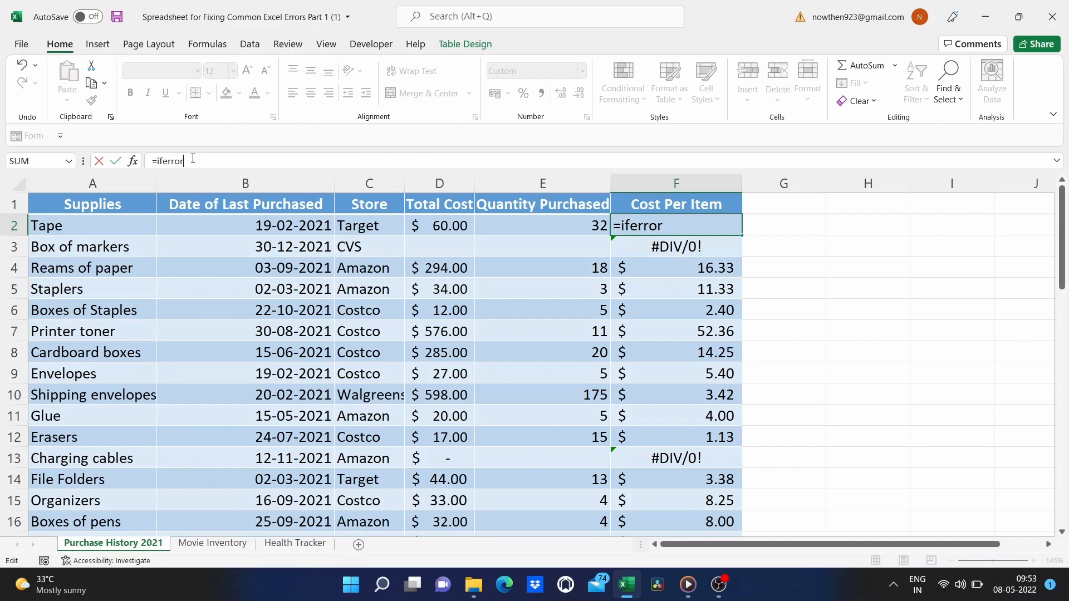
pyautogui.write('(')
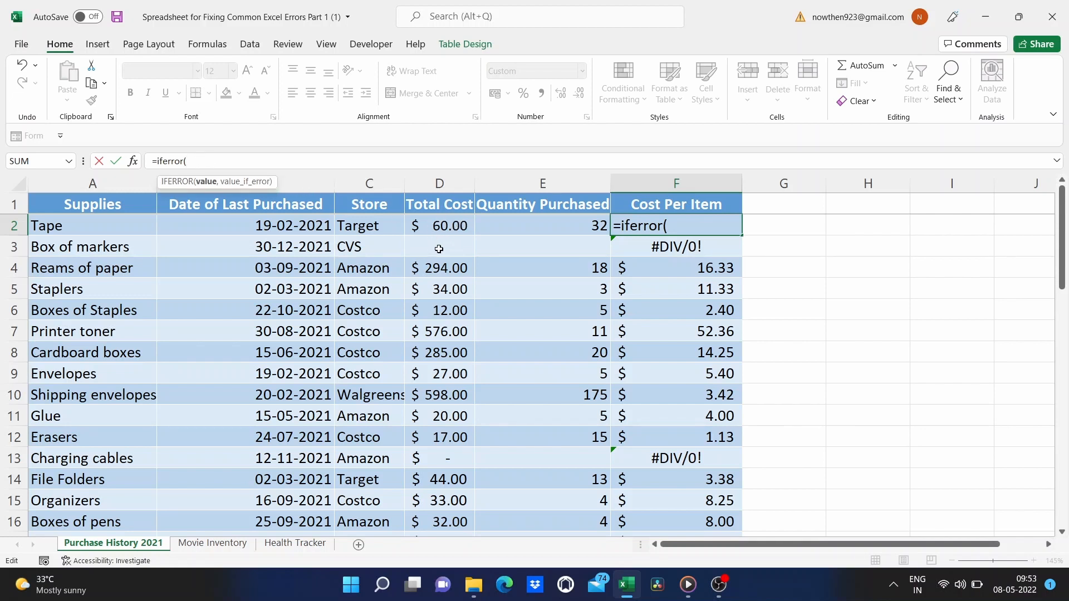
pyautogui.write('d2')
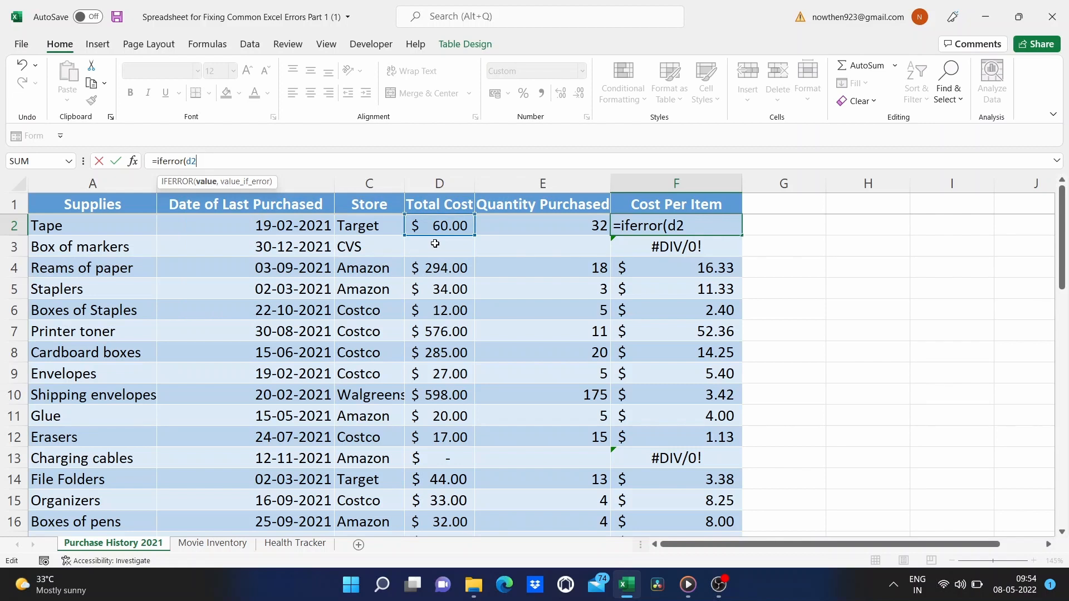
pyautogui.write('/e2')
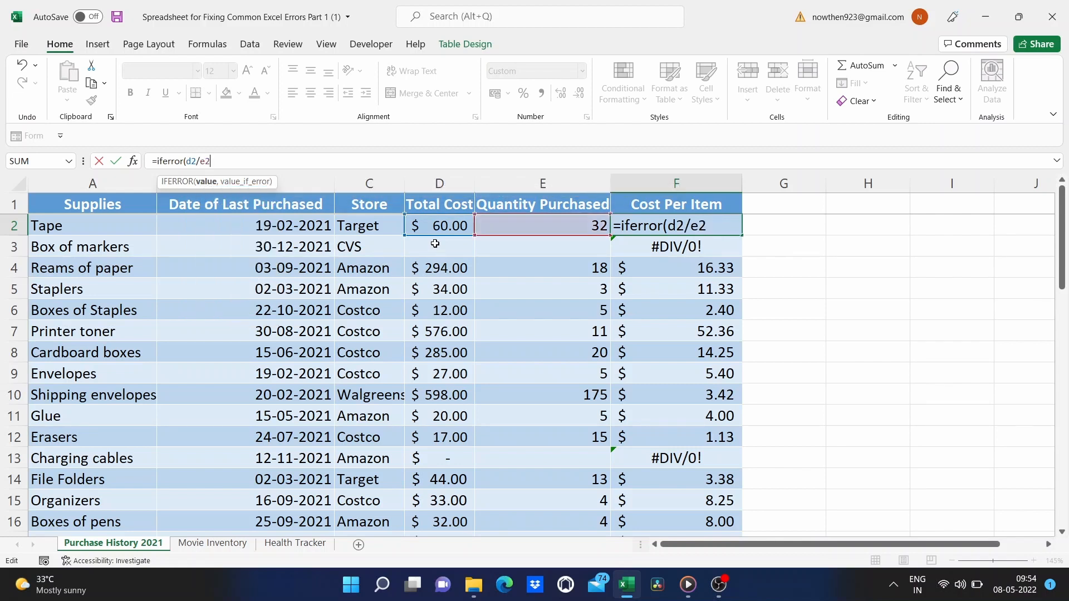
pyautogui.write(',')
pyautogui.write('"')
pyautogui.write(')')
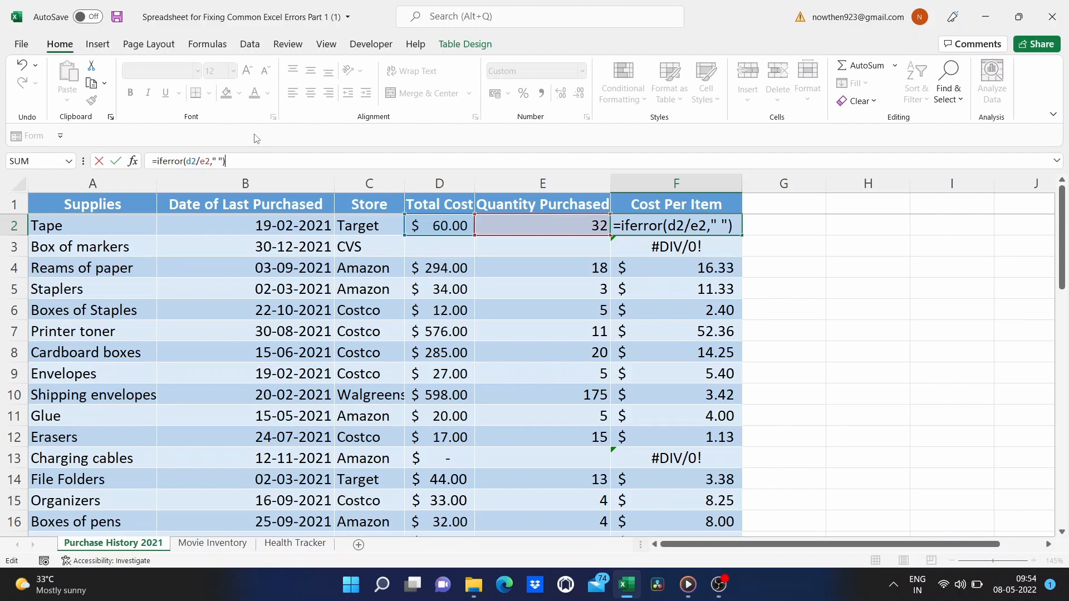
pyautogui.press('Left')
pyautogui.press('BackSpace')
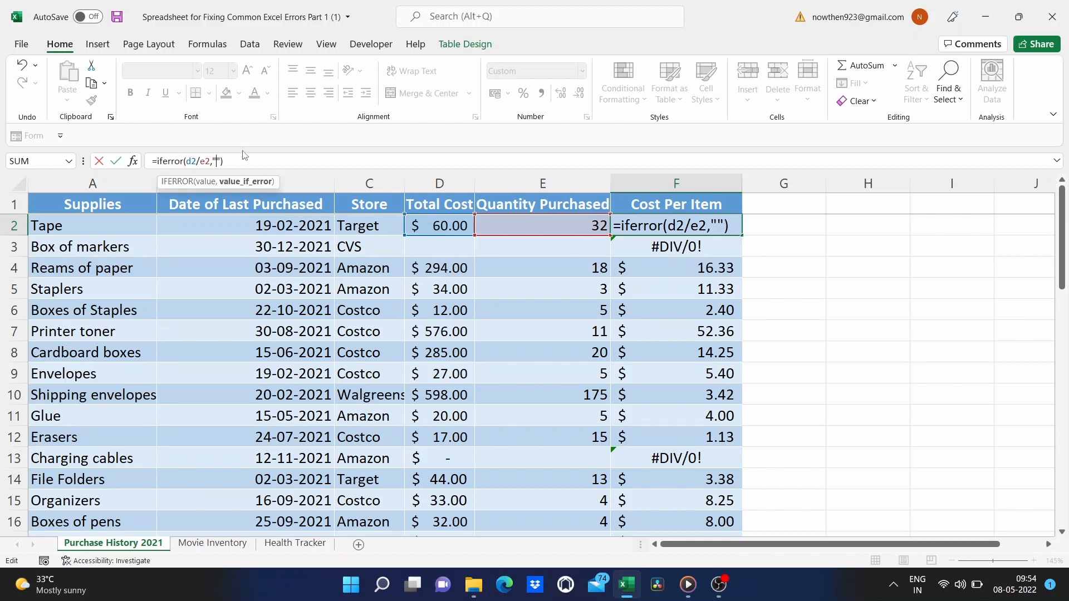
pyautogui.press('Return')
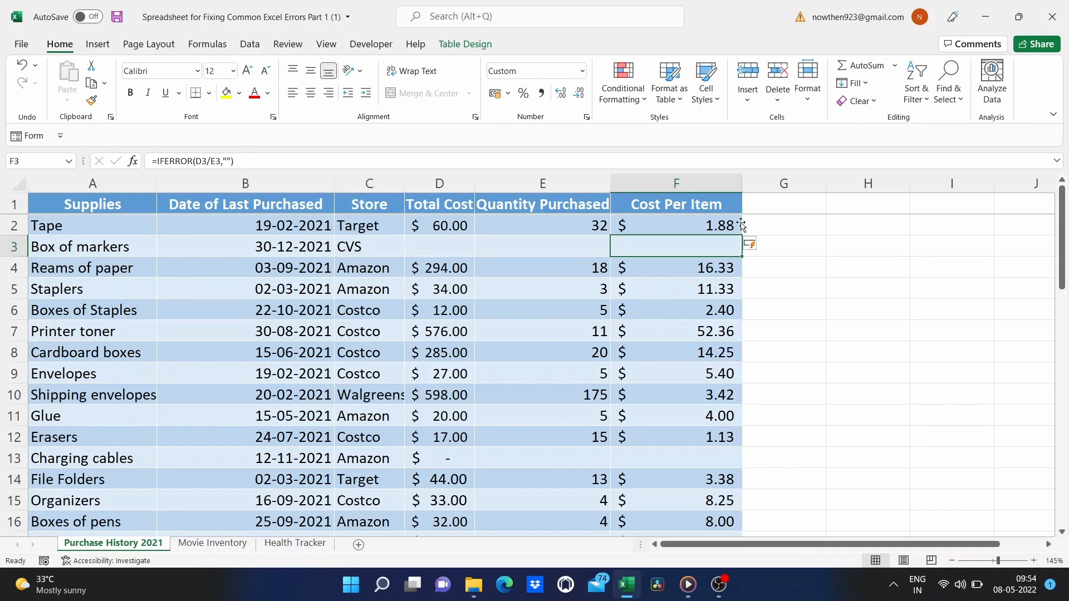
# Step: Fill the IFERROR formula from F2 down the Cost Per Item column to F18
pyautogui.click(700, 226)
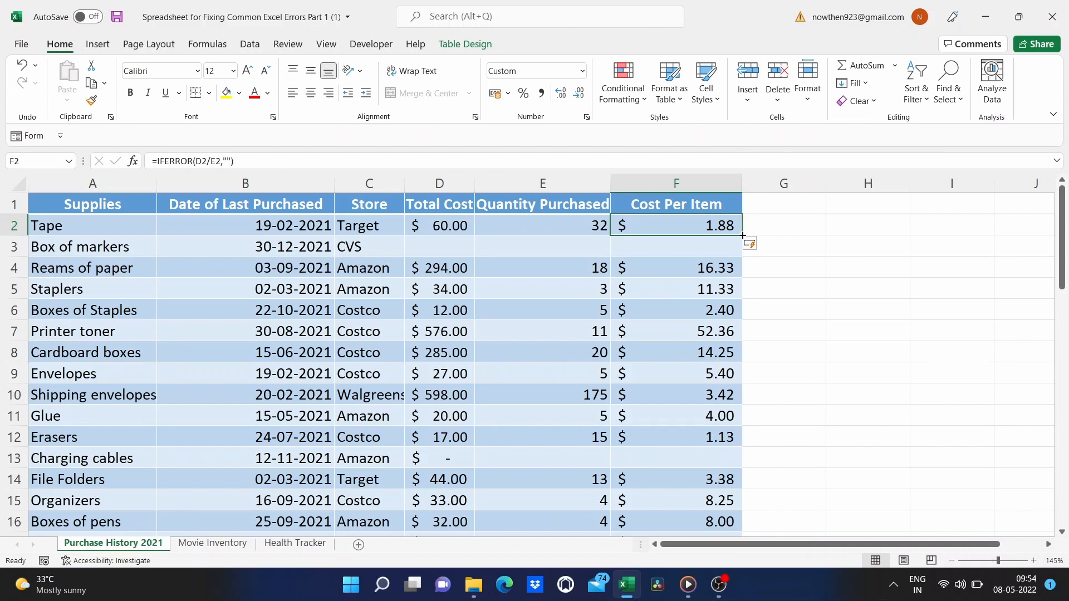
pyautogui.moveTo(741, 236); pyautogui.dragTo(690, 506)
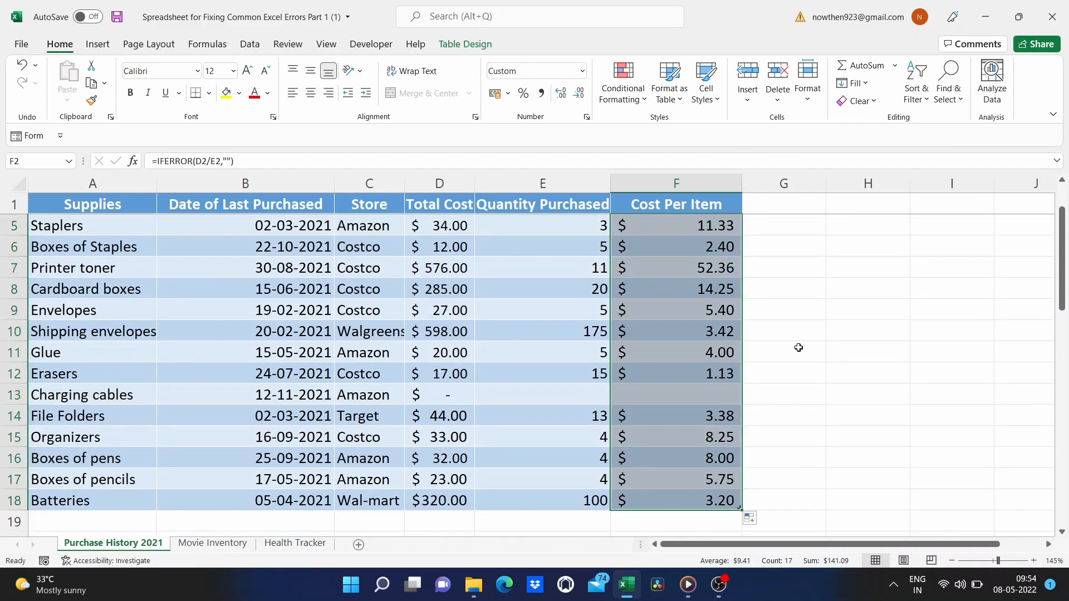
pyautogui.scroll(1, 796, 349)
pyautogui.click(775, 331)
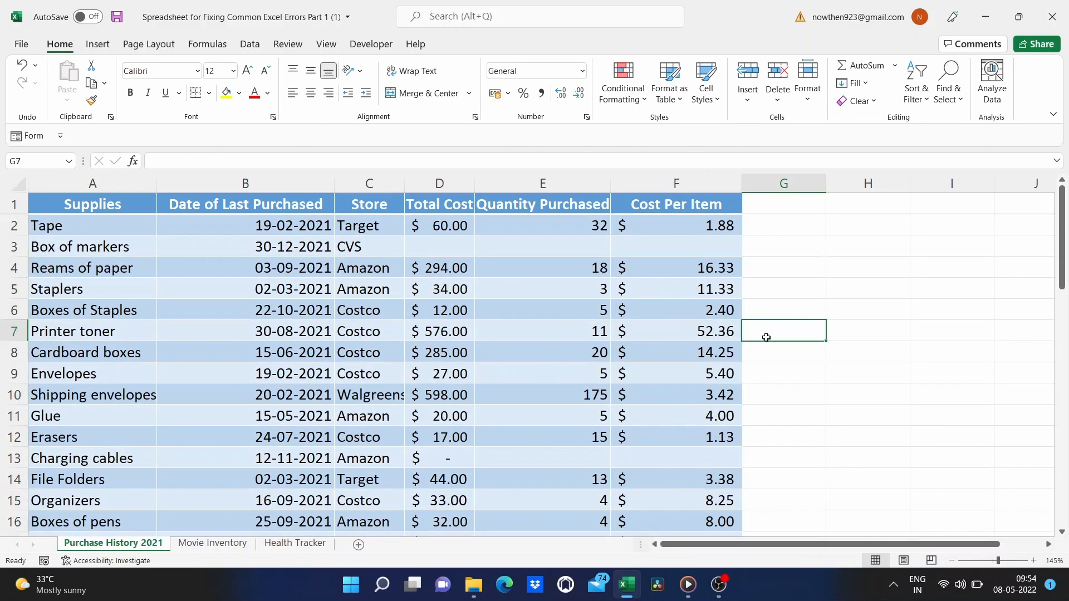
# Step: Change the error value of the F2 IFERROR formula to "No purchases" and check the Cost Per Item column
pyautogui.click(644, 225)
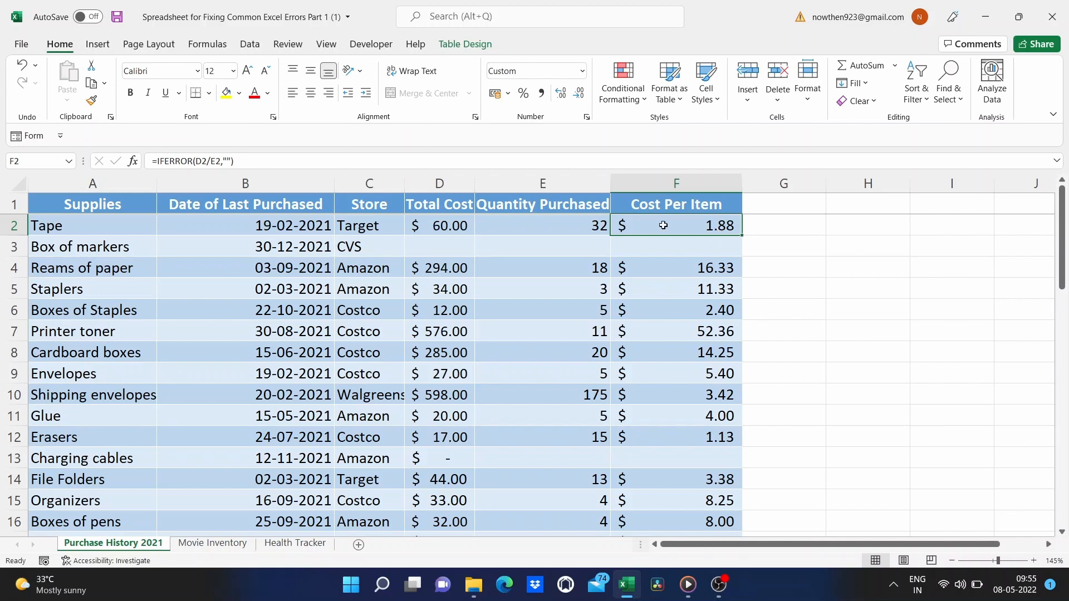
pyautogui.click(226, 161)
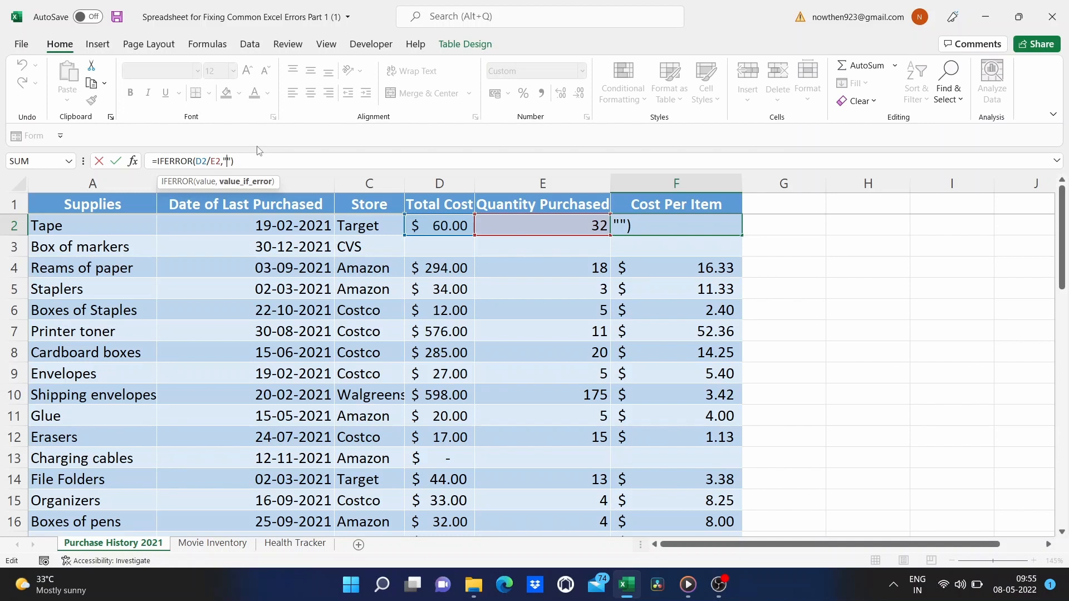
pyautogui.write('No purchase')
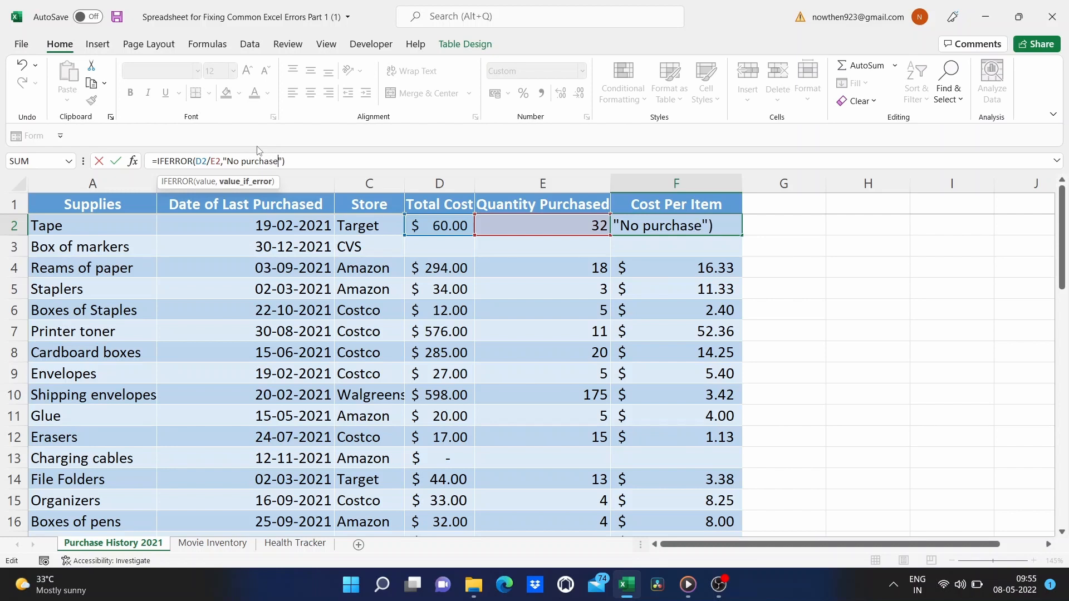
pyautogui.write('s')
pyautogui.press('Return')
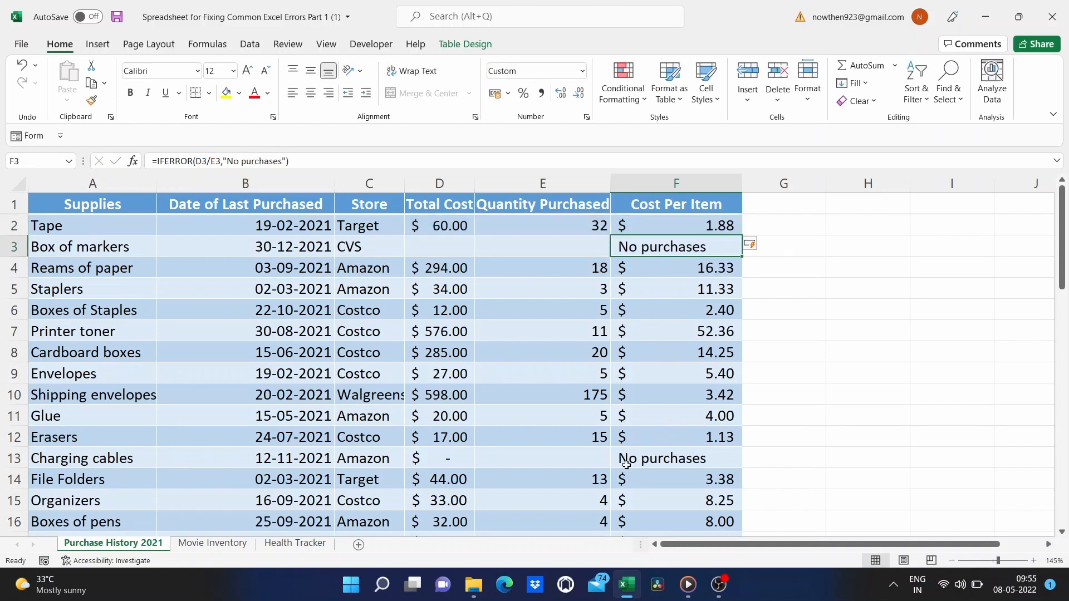
pyautogui.scroll(-1, 747, 376)
pyautogui.scroll(1, 748, 377)
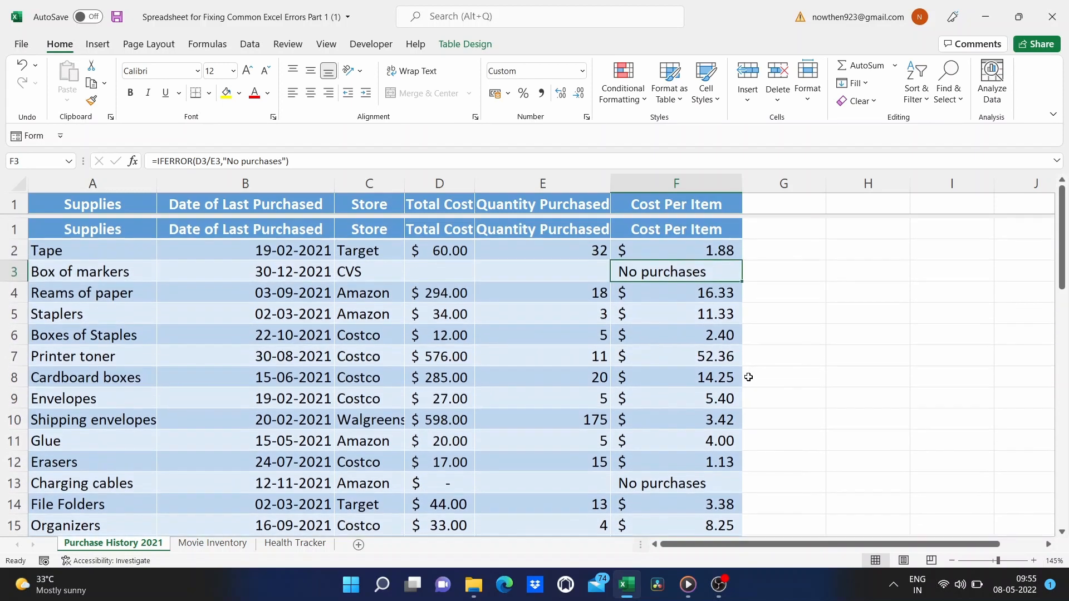
pyautogui.scroll(-1, 771, 310)
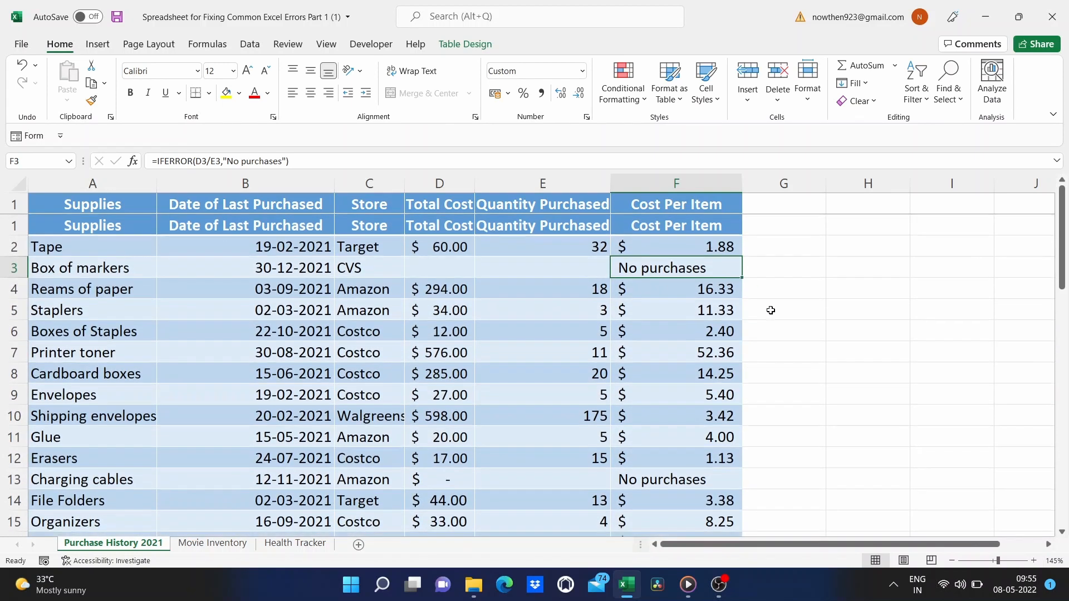
pyautogui.scroll(1, 771, 310)
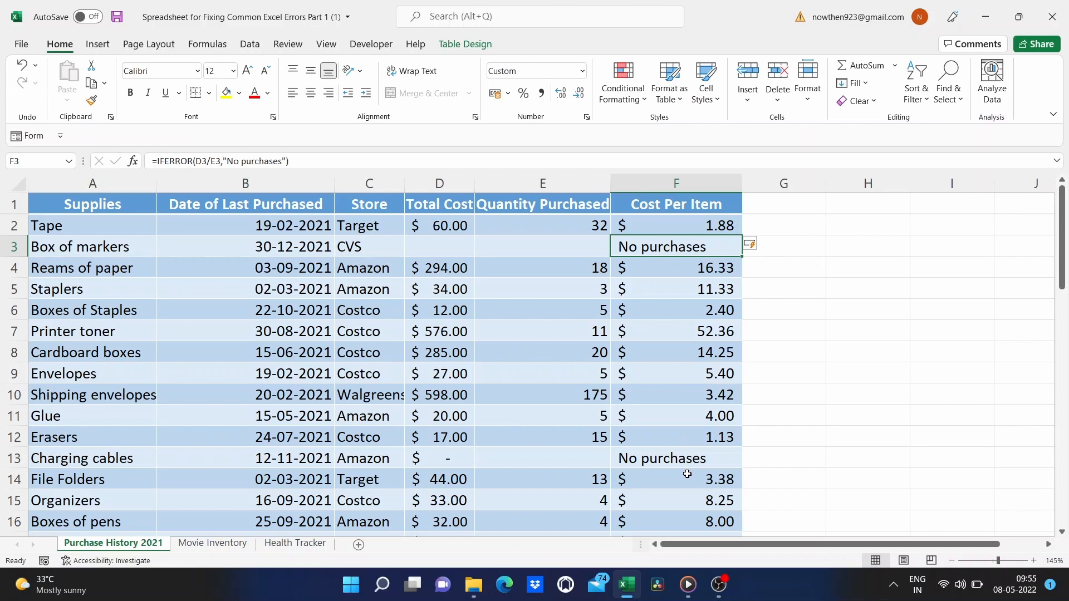
# Step: Switch to the Movie Inventory sheet and inspect the VLOOKUP formula behind the Rating in I8
pyautogui.click(204, 547)
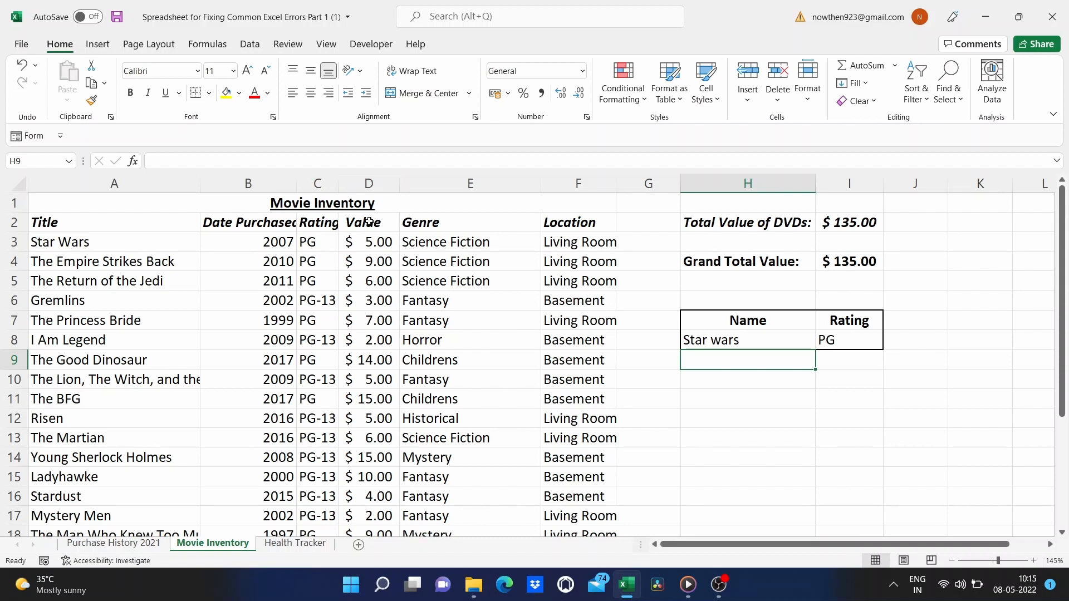
pyautogui.doubleClick(840, 340)
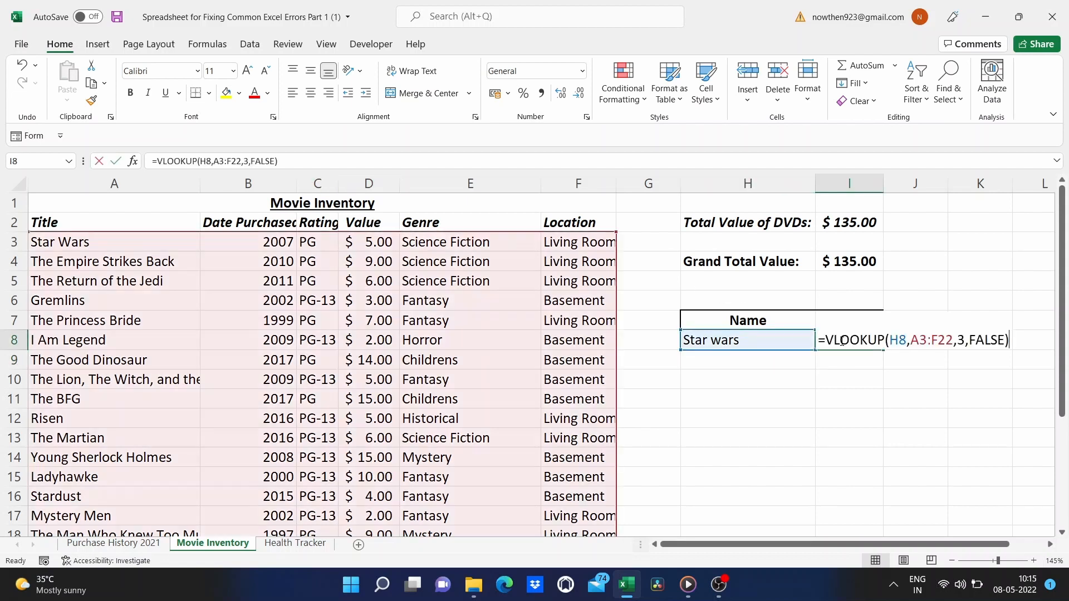
pyautogui.click(760, 322)
# Step: Replace the lookup name in H8 with "The martian" to test the Rating lookup
pyautogui.click(752, 341)
pyautogui.press('BackSpace')
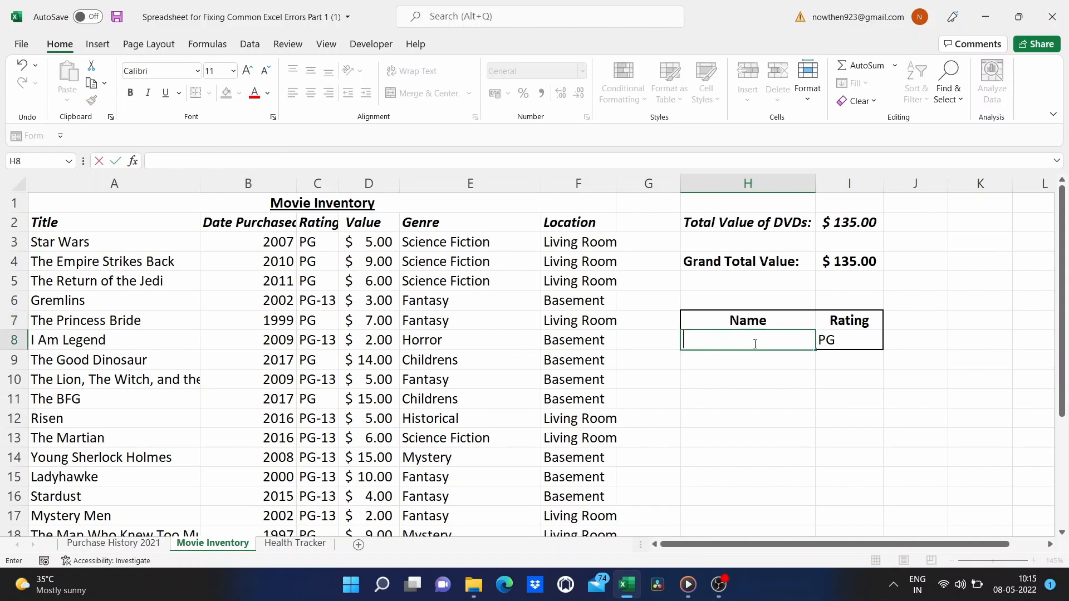
pyautogui.write('The martians')
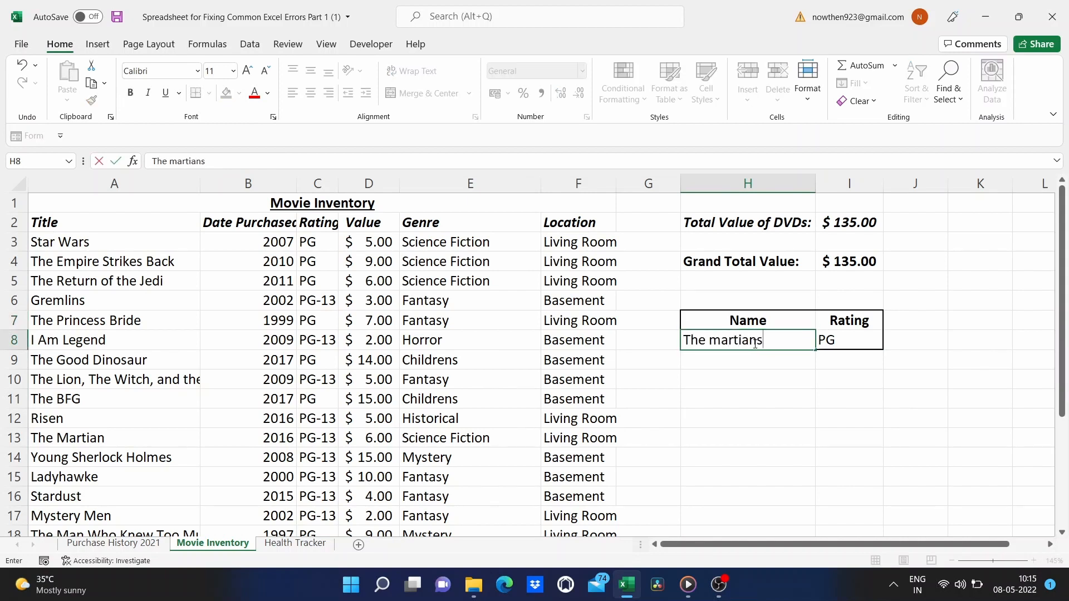
pyautogui.press('BackSpace')
pyautogui.press('Return')
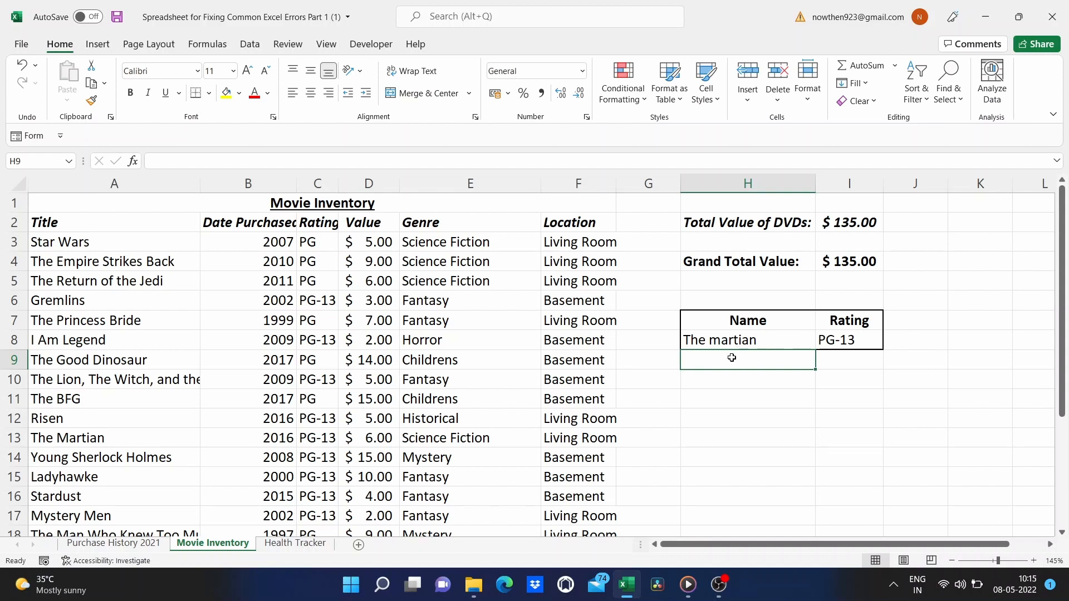
# Step: Replace the lookup name in H8 with "The lion king", a title missing from the movie list
pyautogui.click(765, 342)
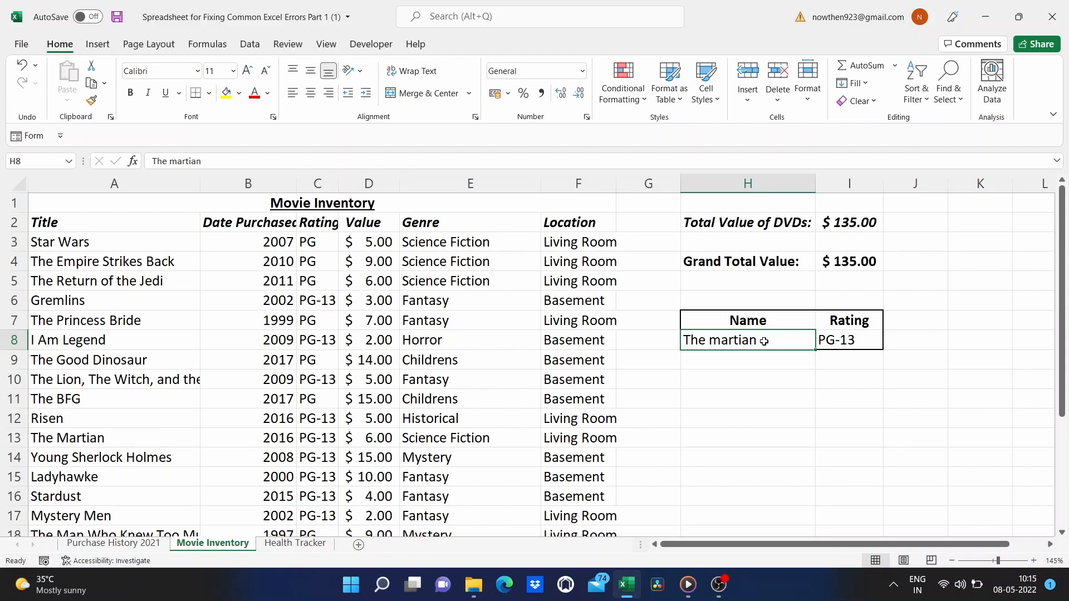
pyautogui.press('BackSpace')
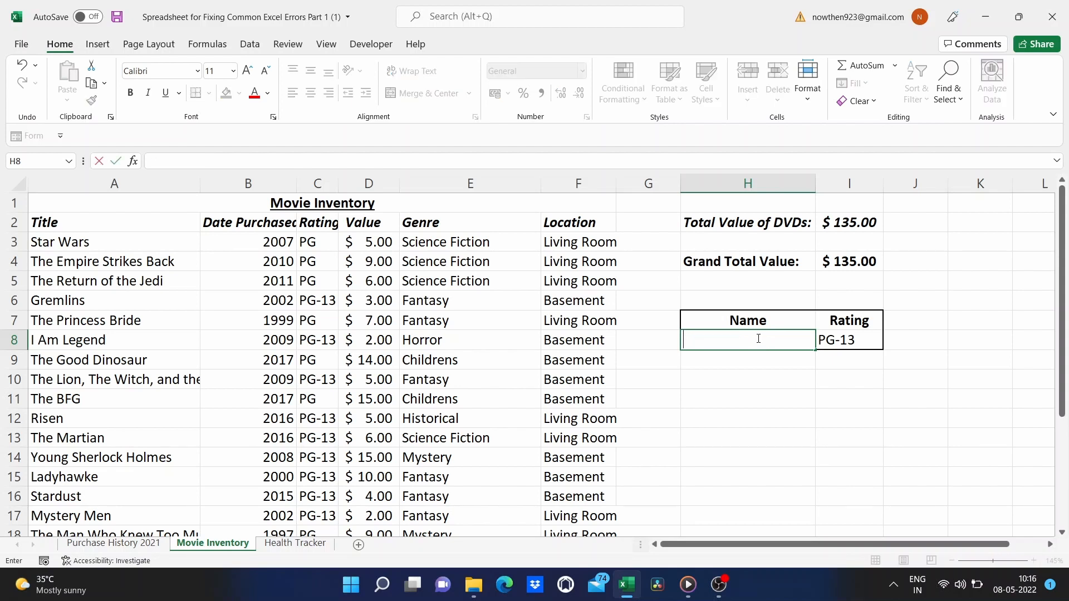
pyautogui.write('The lion king')
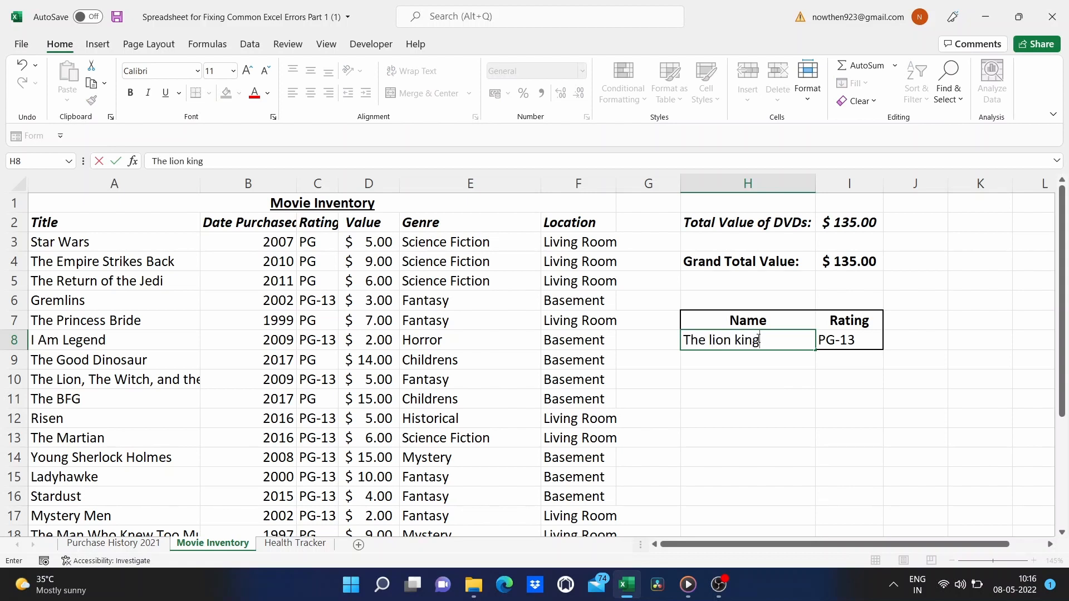
pyautogui.press('Return')
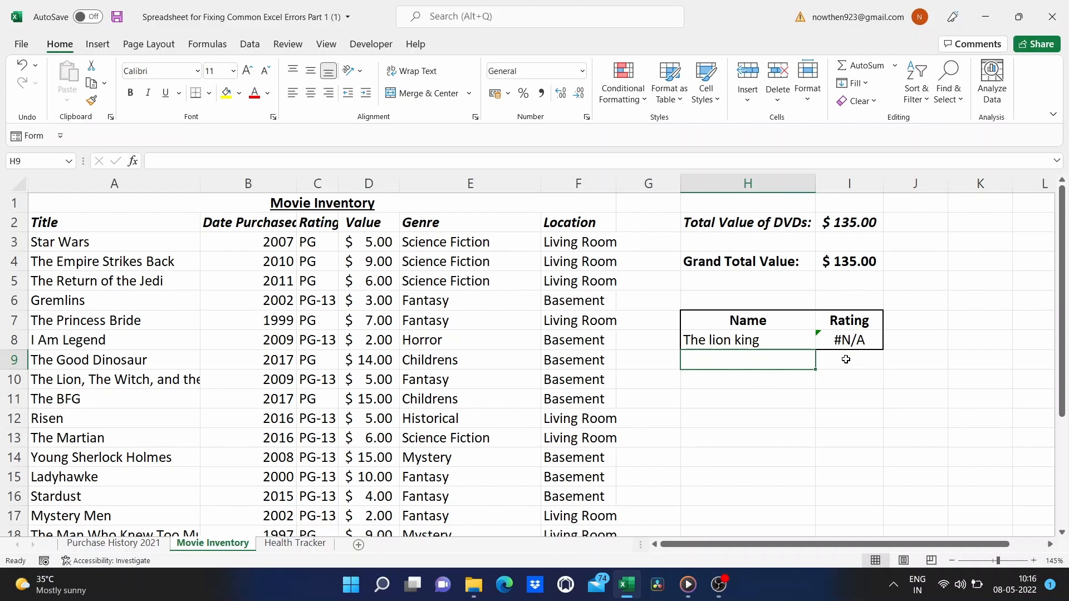
# Step: Insert a row above Dirty Rotten Scoundrels in the movie list and enter "The lion King" as its title in A20
pyautogui.scroll(-2, 477, 457)
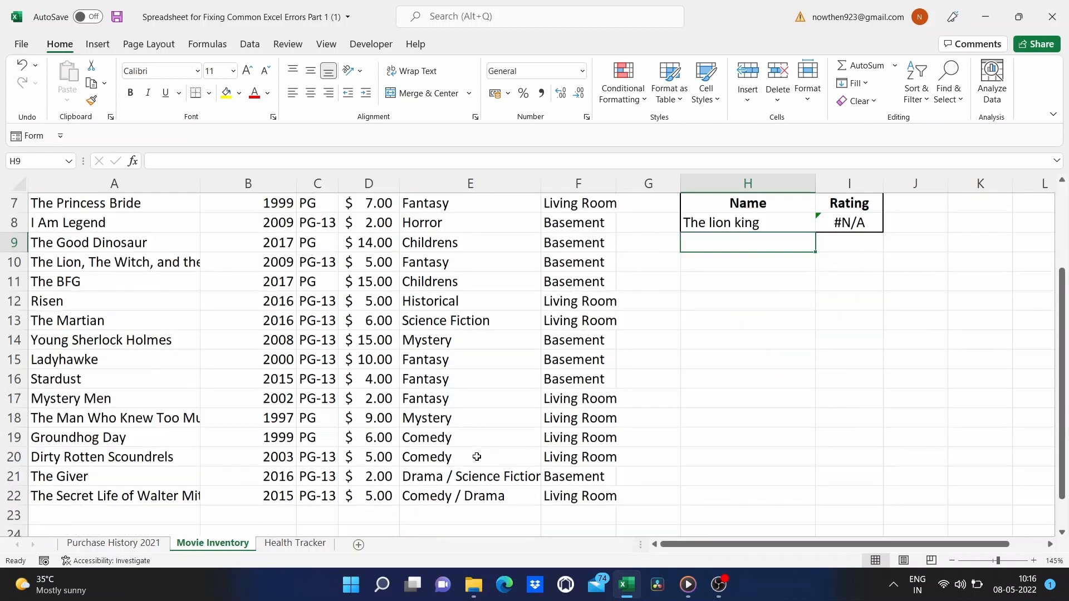
pyautogui.scroll(1, 477, 456)
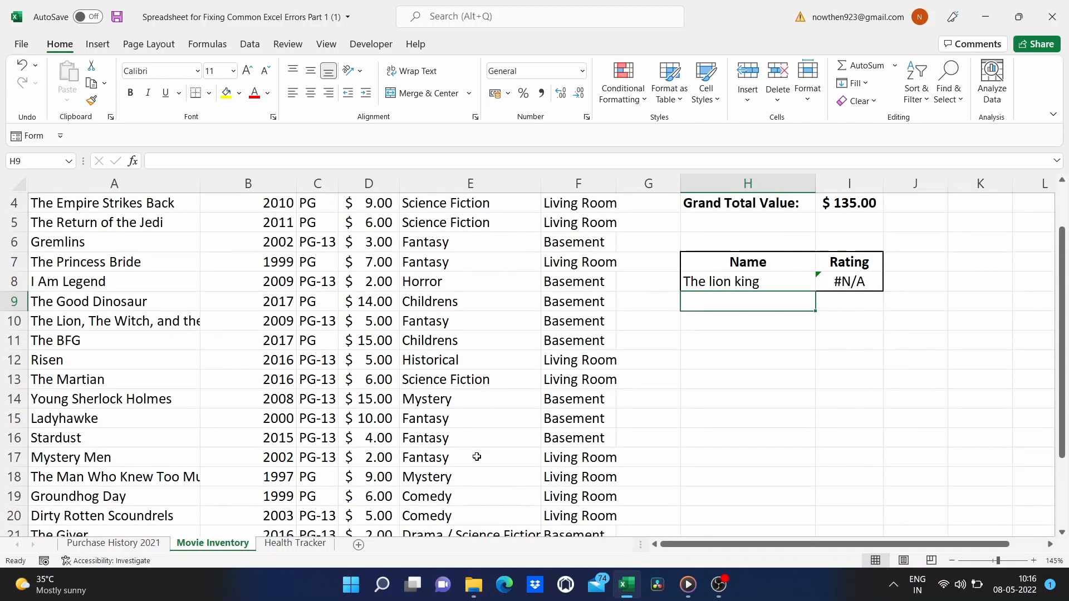
pyautogui.scroll(-1, 477, 456)
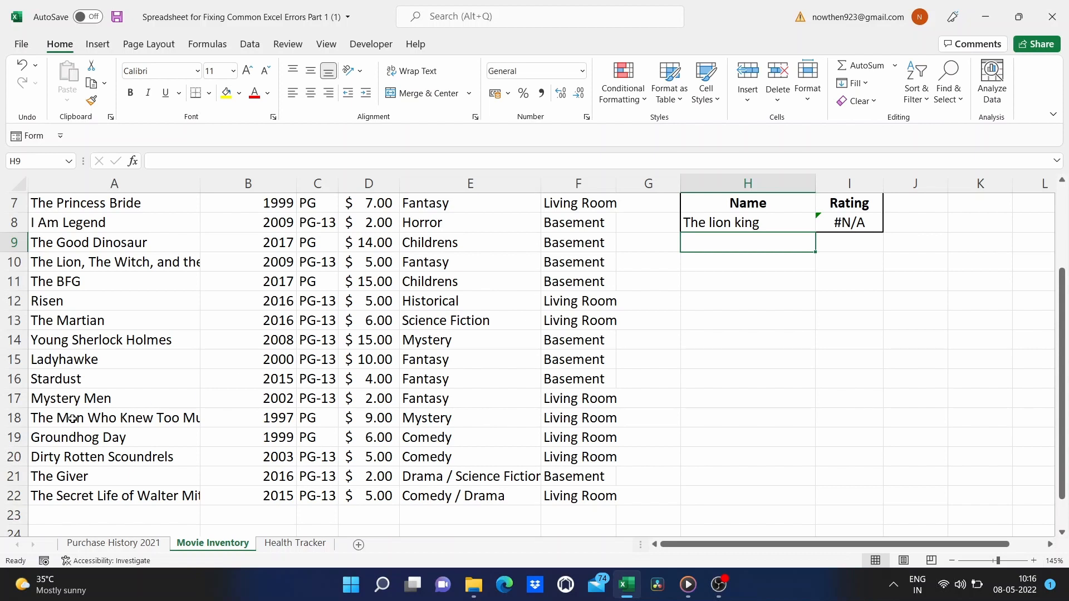
pyautogui.rightClick(12, 458)
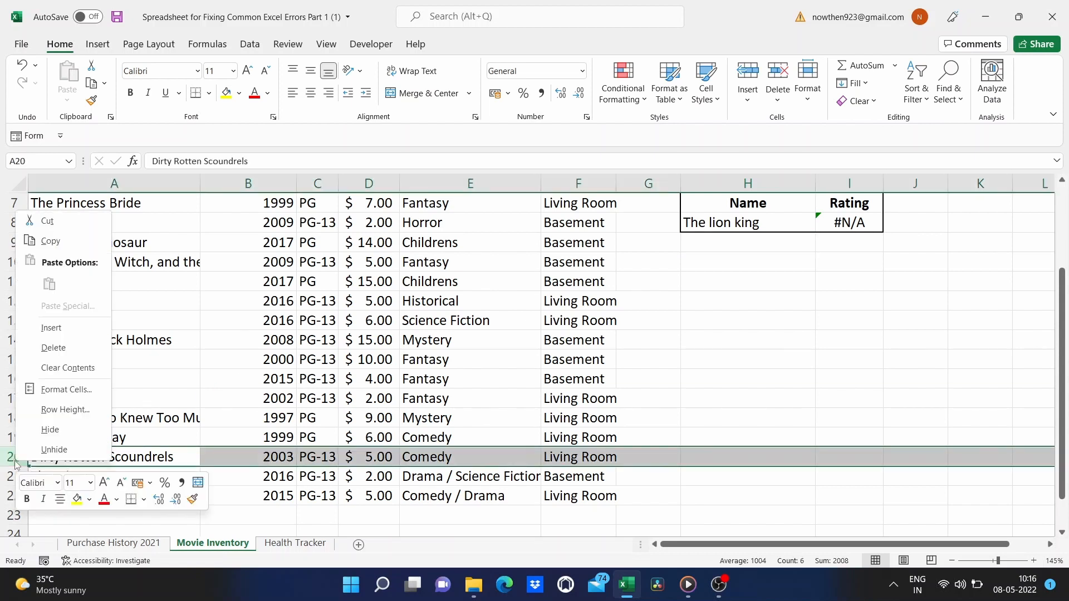
pyautogui.click(51, 329)
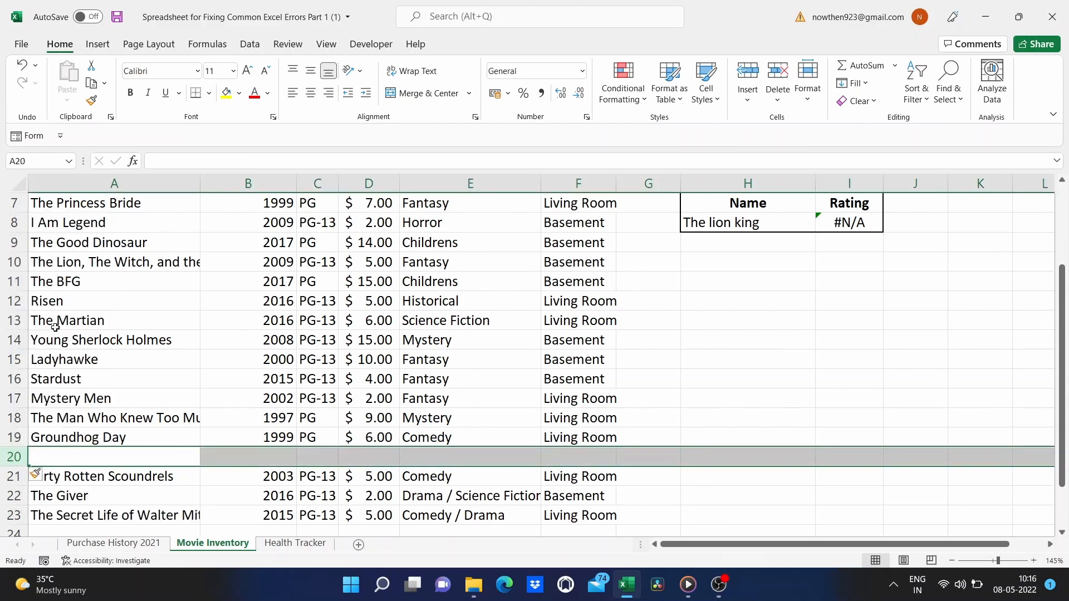
pyautogui.write('The lion K')
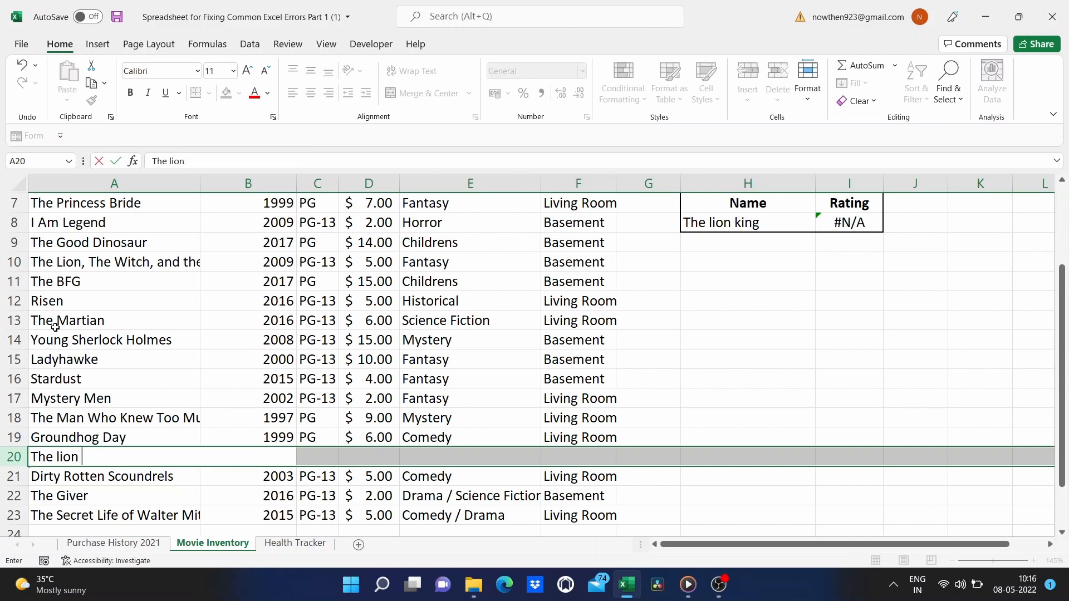
pyautogui.write('Ing')
pyautogui.press('Return')
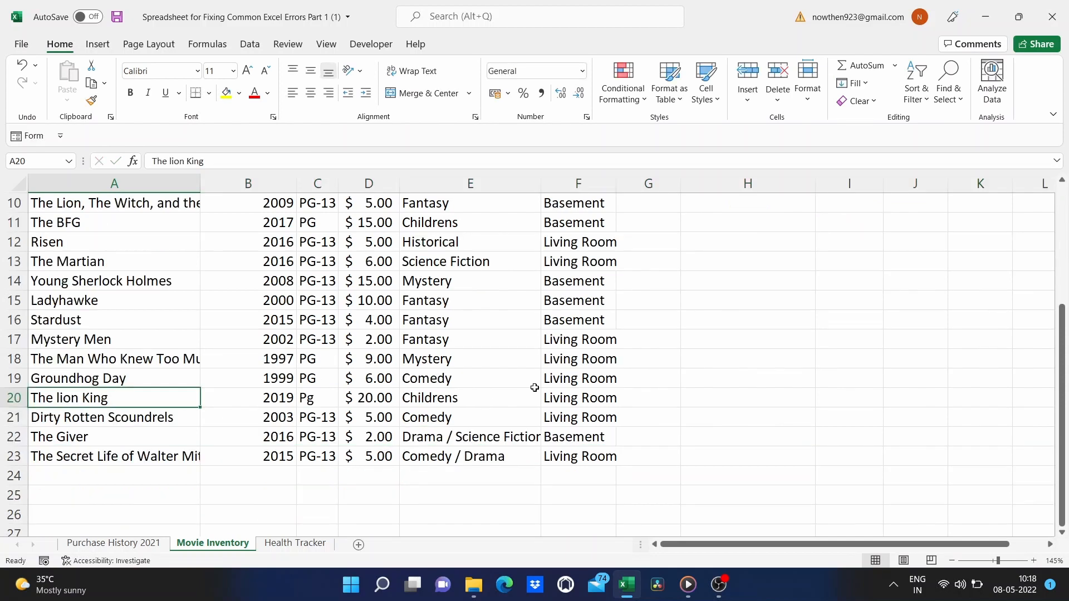
# Step: Re-enter the lookup name in H8 as "The Lion King" with a trailing space
pyautogui.scroll(1, 534, 388)
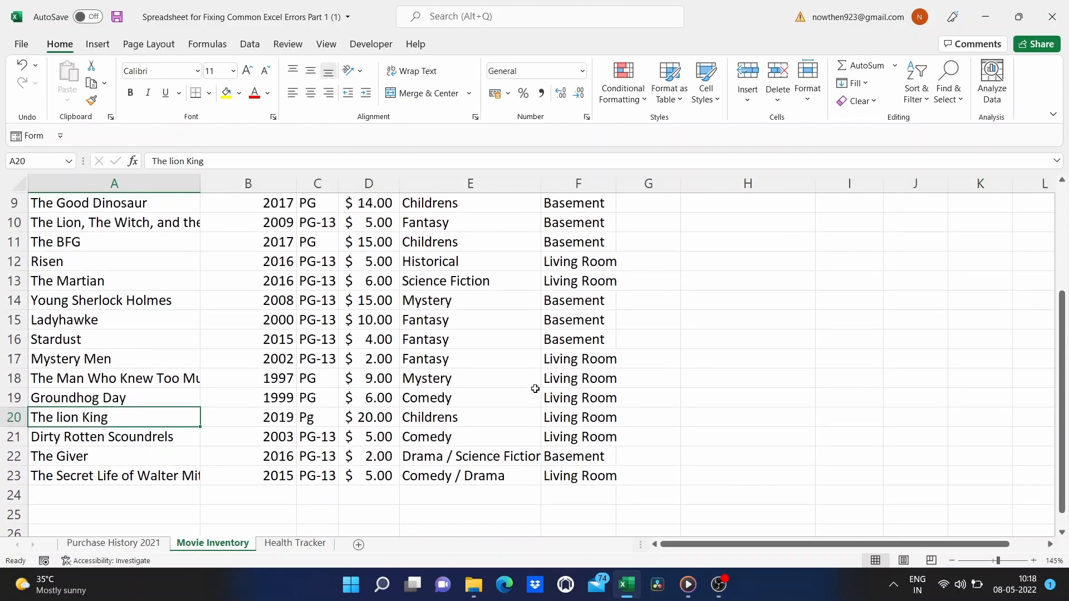
pyautogui.scroll(3, 535, 388)
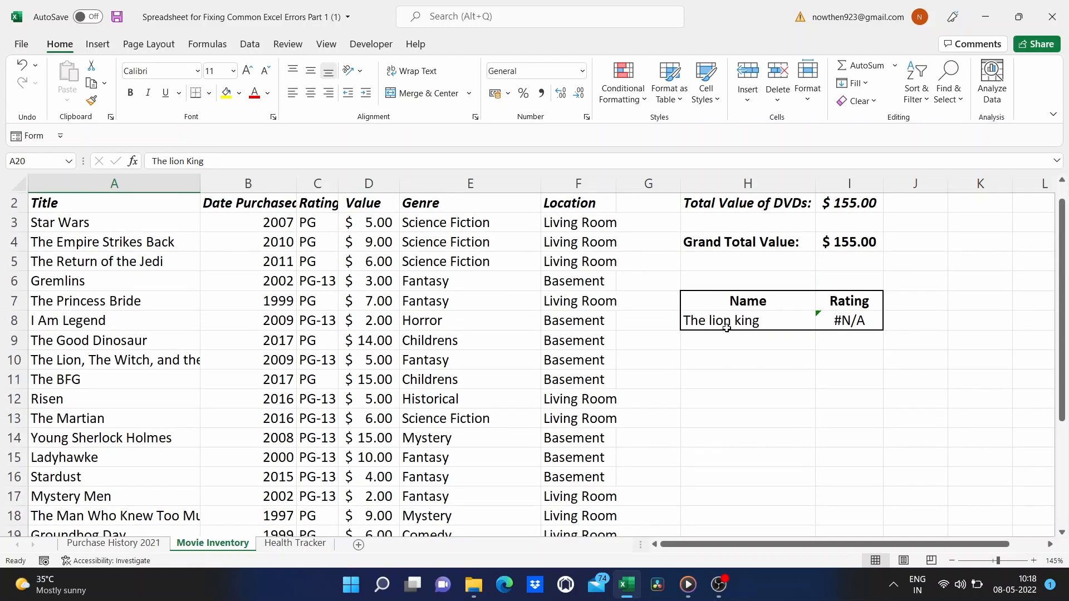
pyautogui.click(727, 330)
pyautogui.press('BackSpace')
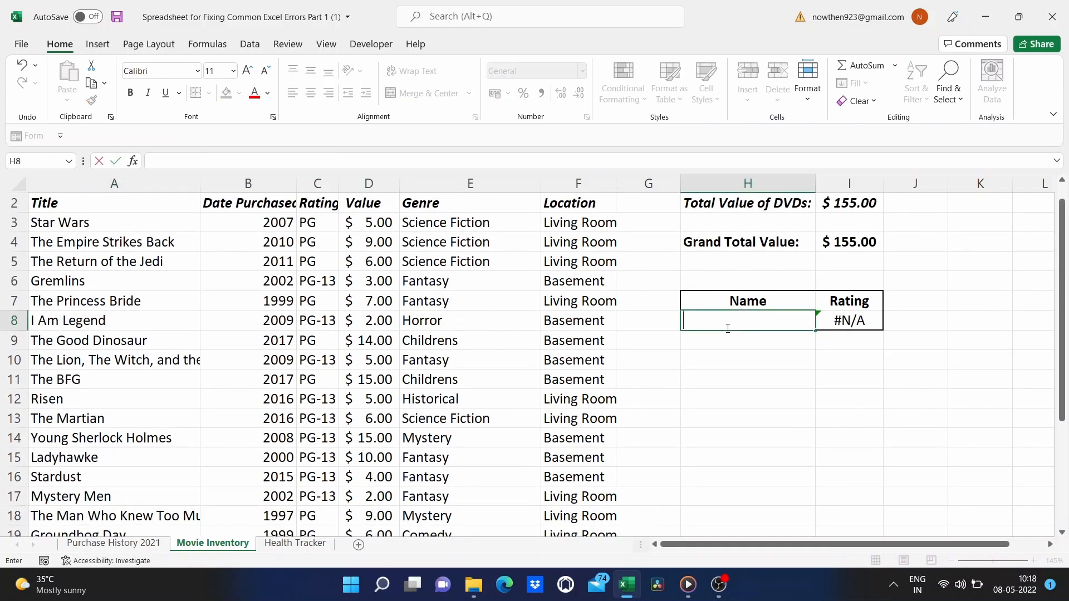
pyautogui.write('The Lion Kign')
pyautogui.press('BackSpace')
pyautogui.press('BackSpace')
pyautogui.write('ng')
pyautogui.press('Return')
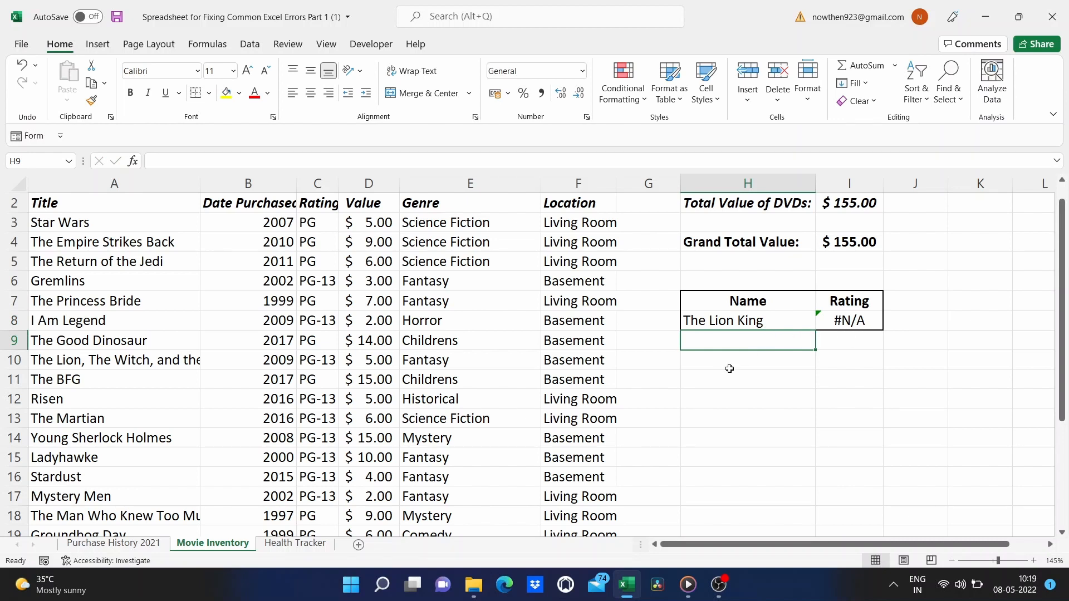
# Step: Compare the title in A20 with the lookup name in H8 and remove the trailing space from H8
pyautogui.scroll(-2, 728, 366)
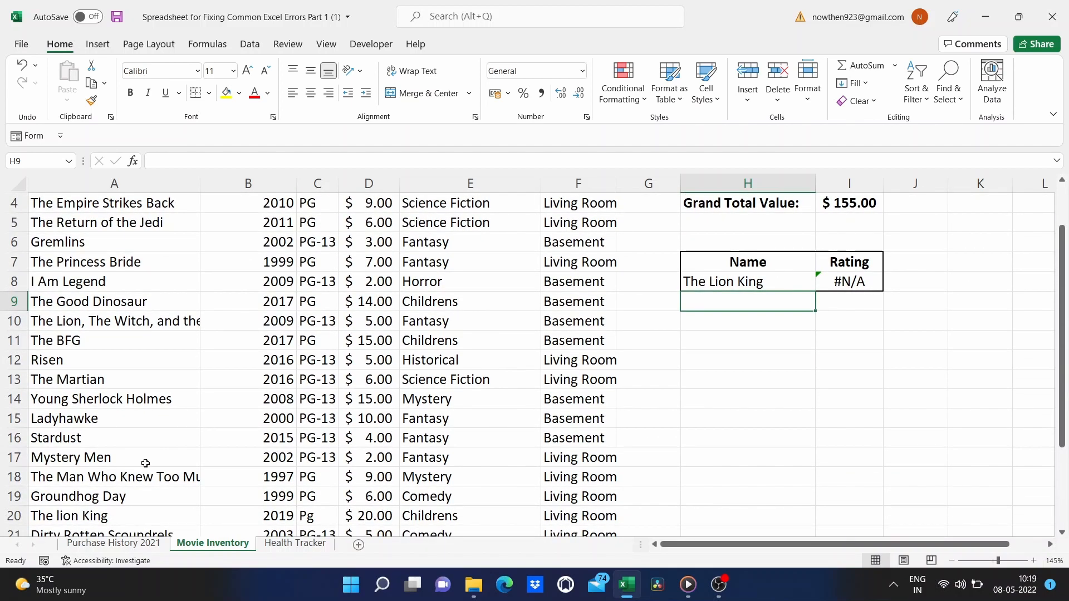
pyautogui.scroll(-1, 145, 464)
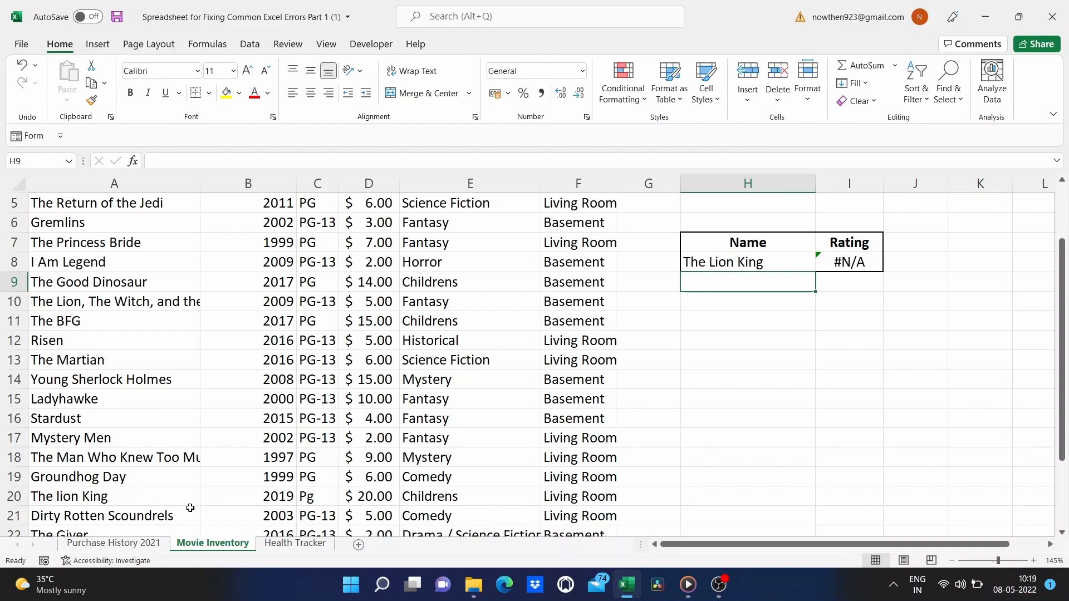
pyautogui.click(148, 502)
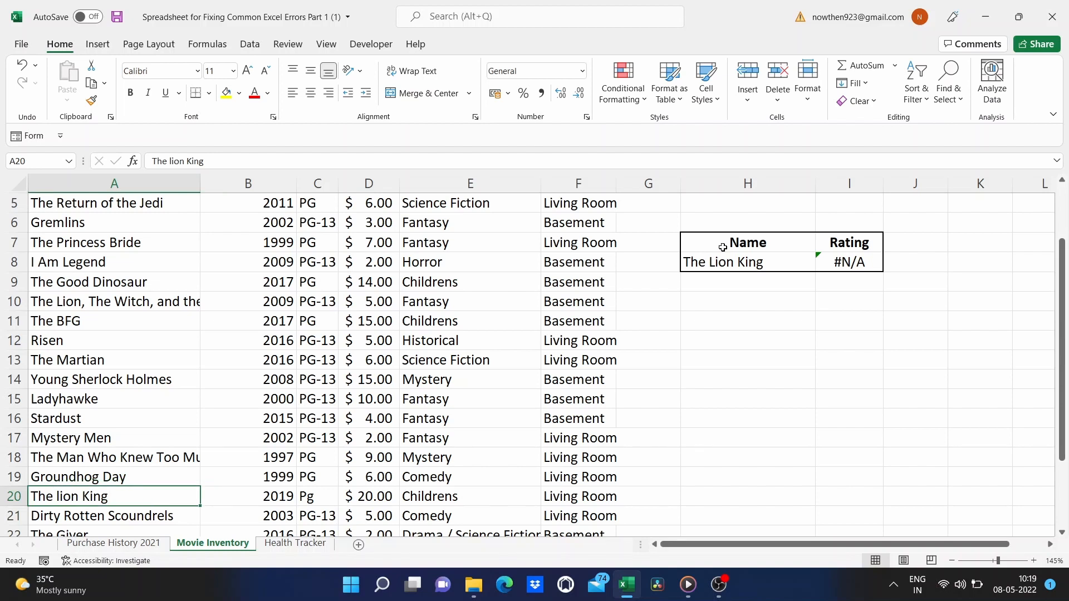
pyautogui.doubleClick(138, 498)
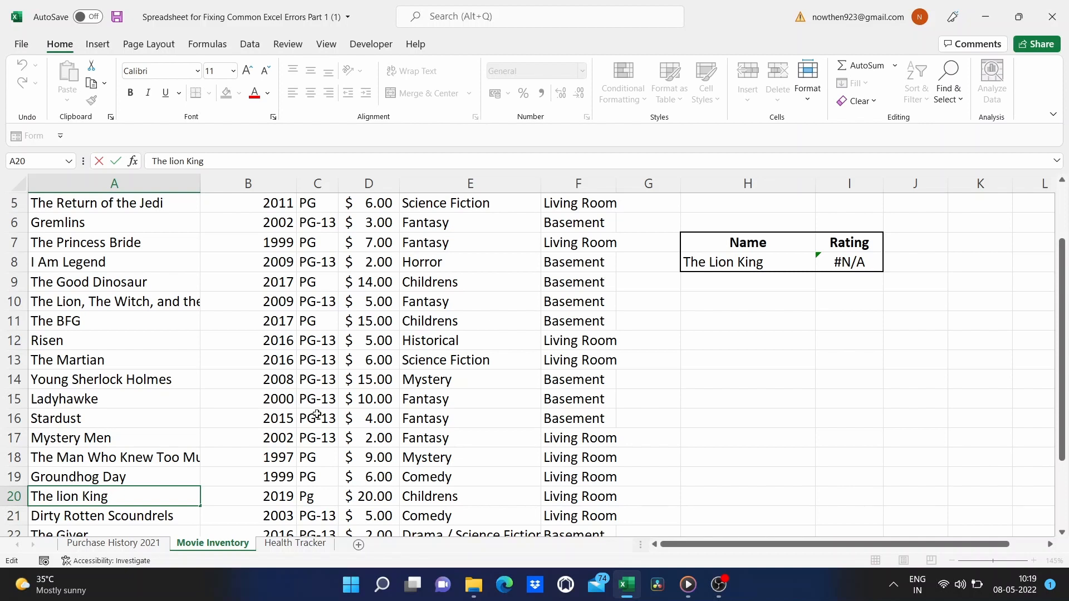
pyautogui.doubleClick(774, 261)
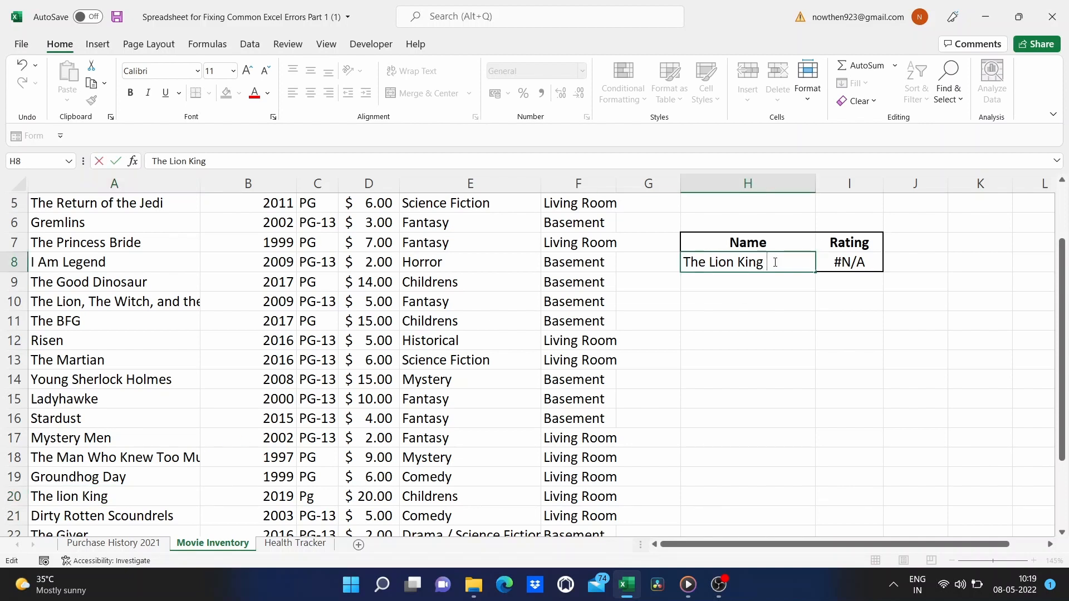
pyautogui.press('BackSpace')
pyautogui.press('Return')
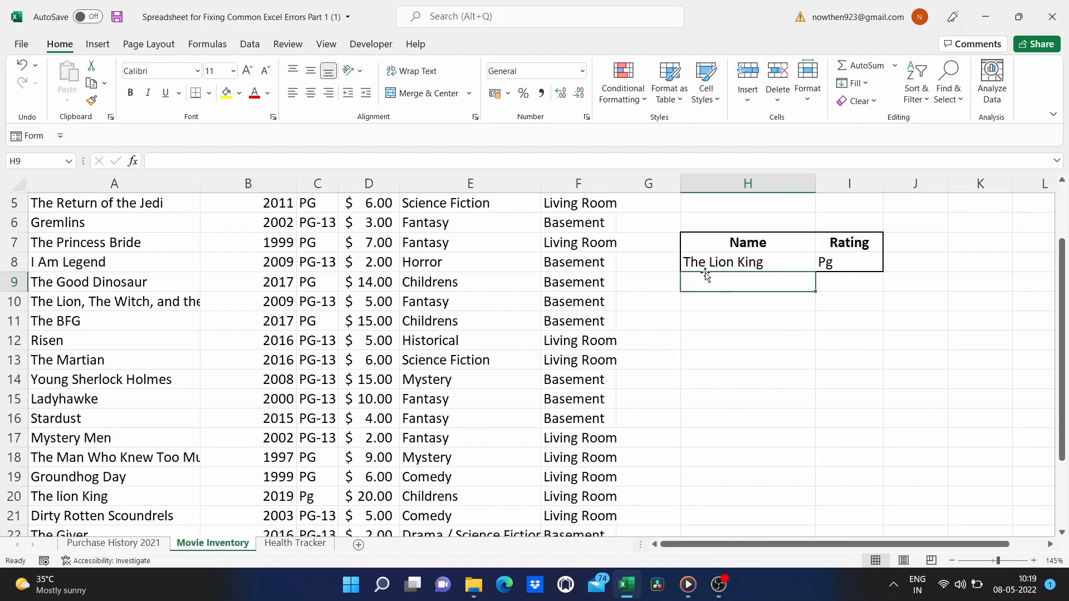
# Step: Insert an empty column before the Date Purchased column of the movie list
pyautogui.scroll(2, 477, 399)
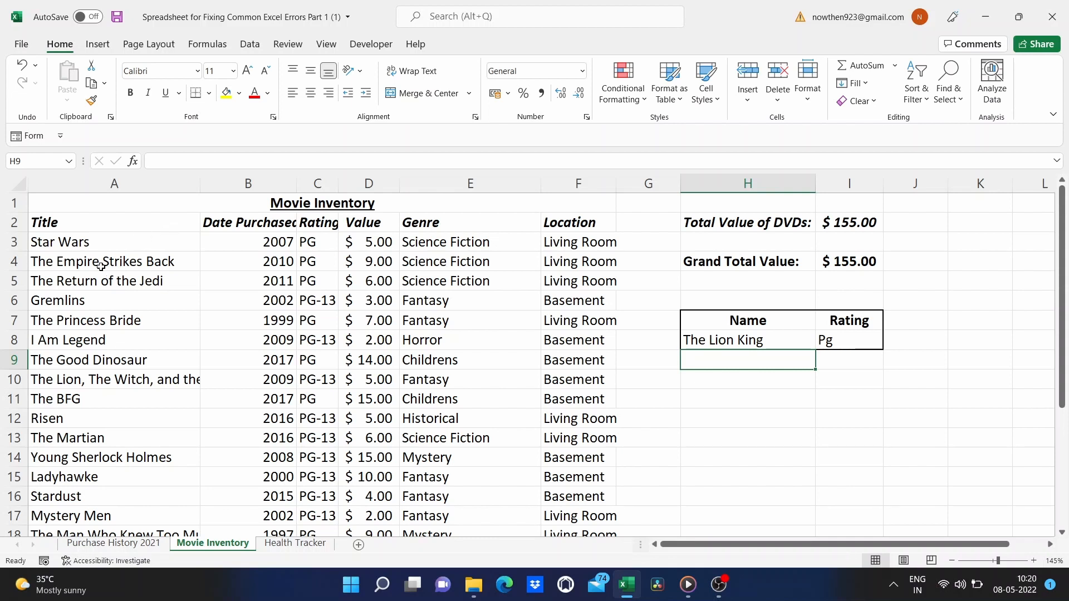
pyautogui.click(233, 183)
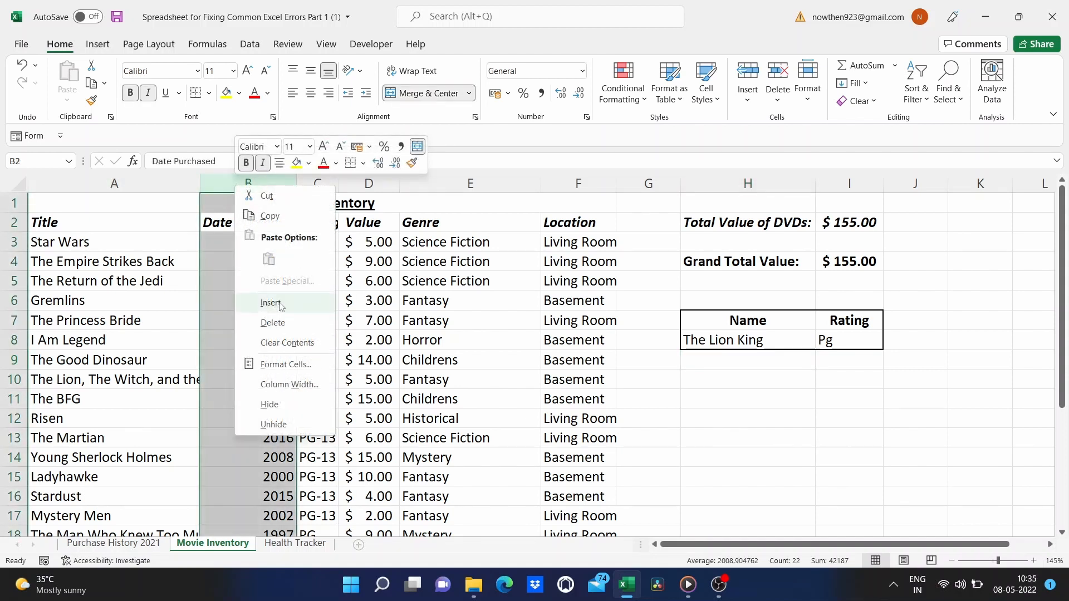
pyautogui.click(280, 304)
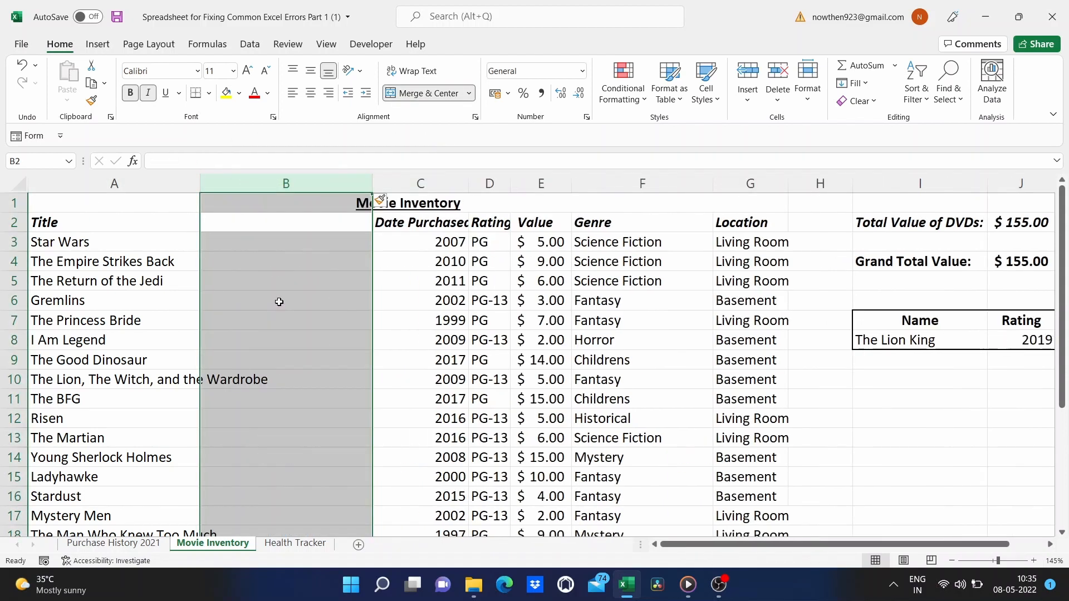
# Step: Enter =TRIM(A3) in B3 to strip extra spaces from the Star Wars title
pyautogui.click(257, 246)
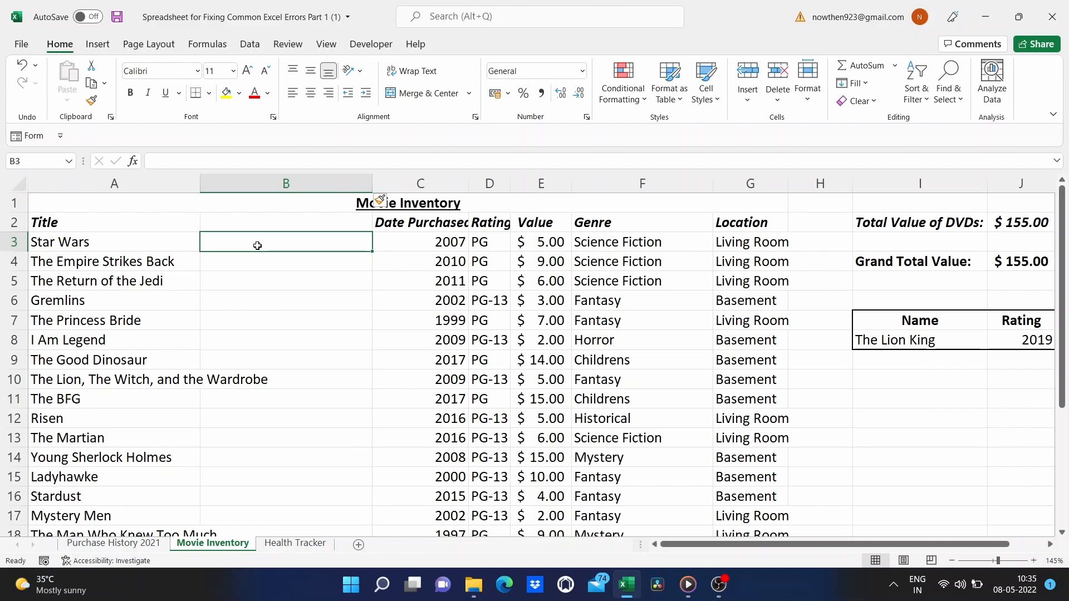
pyautogui.write('=tr')
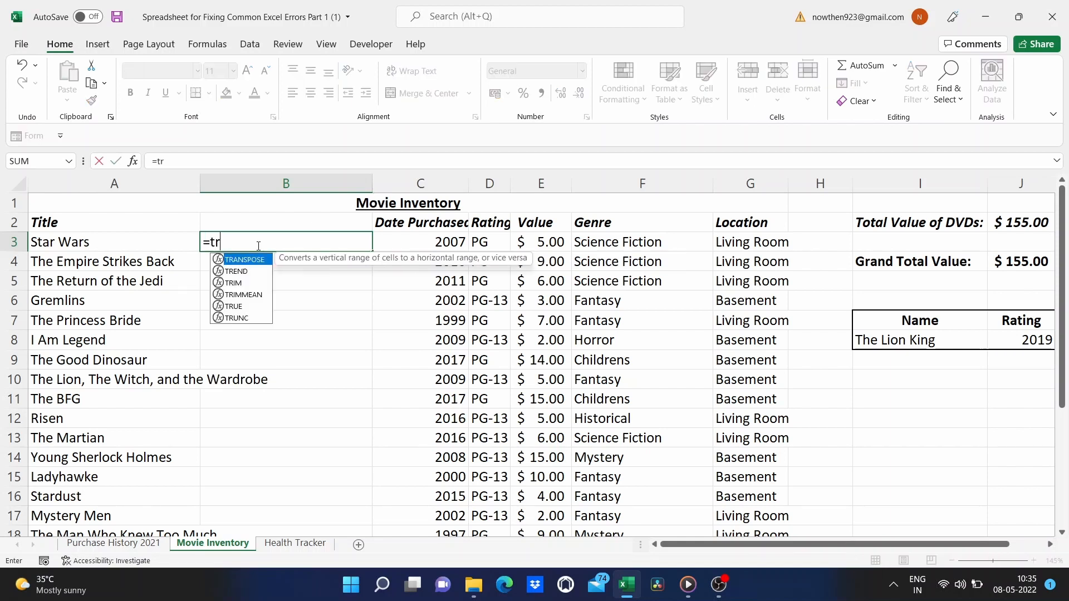
pyautogui.write('im')
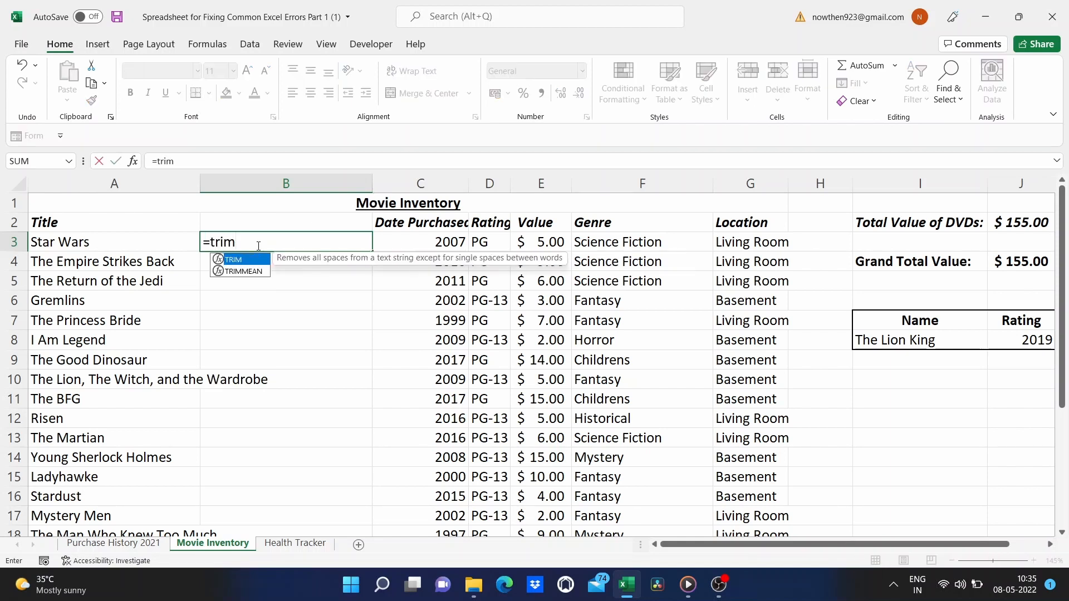
pyautogui.write('(')
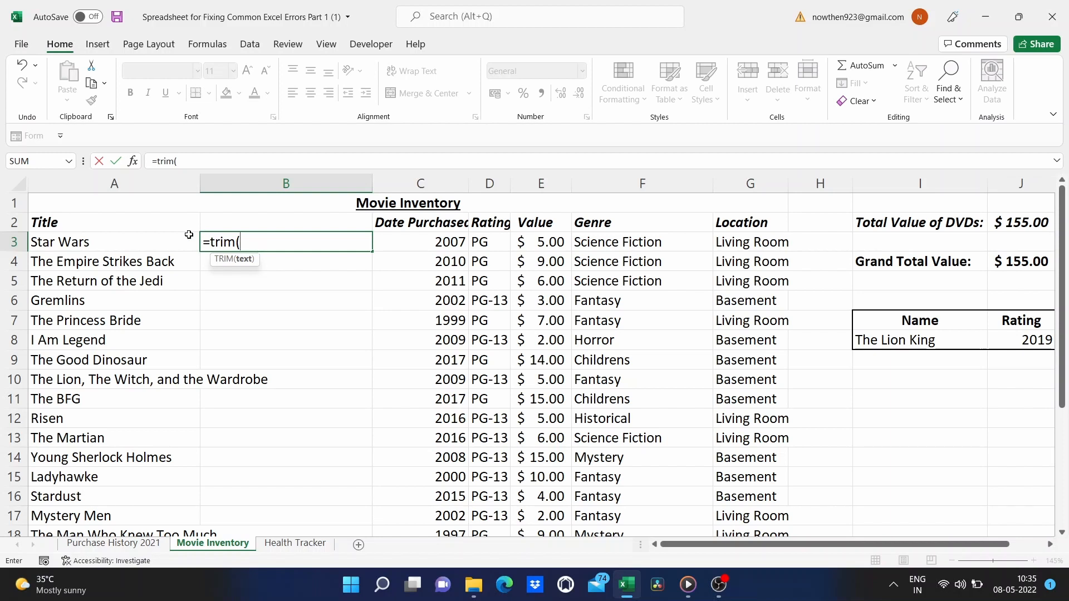
pyautogui.click(163, 236)
pyautogui.write(')')
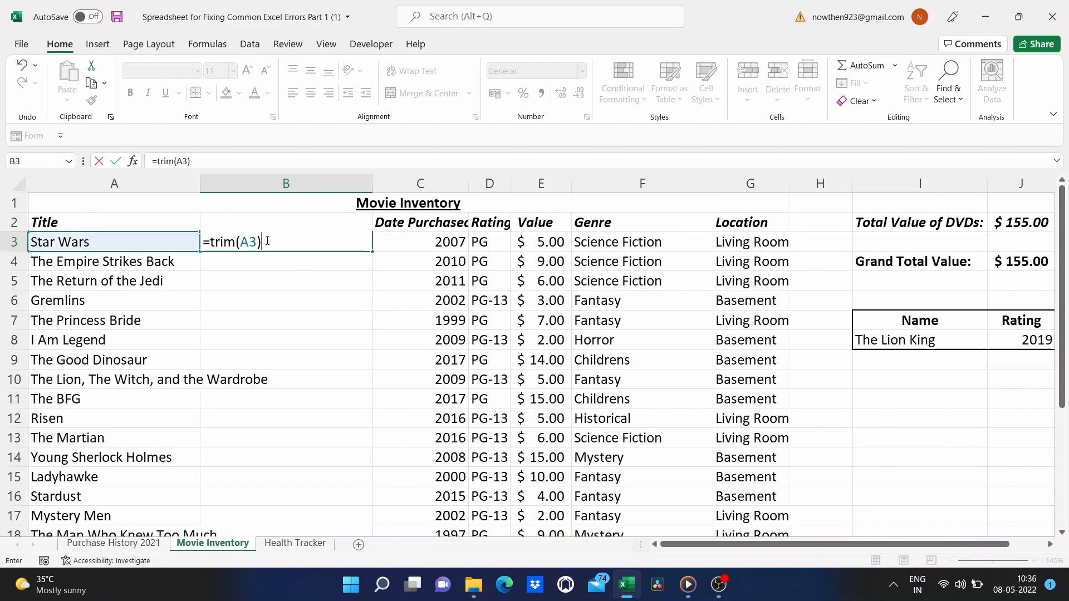
pyautogui.press('Return')
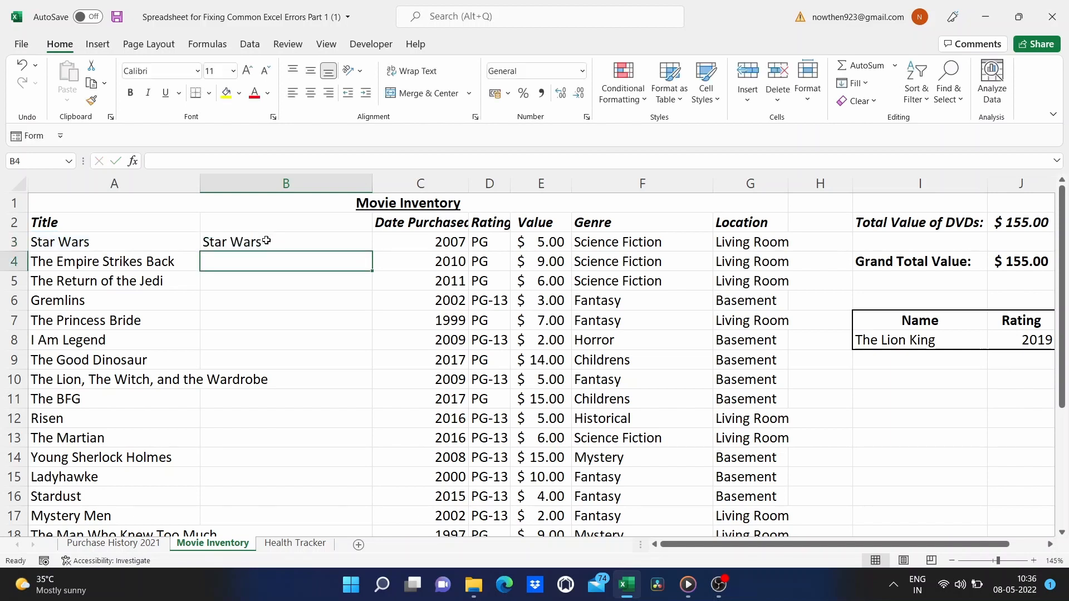
# Step: Fill the TRIM formula from B3 down to B23 for all the movie titles
pyautogui.click(280, 244)
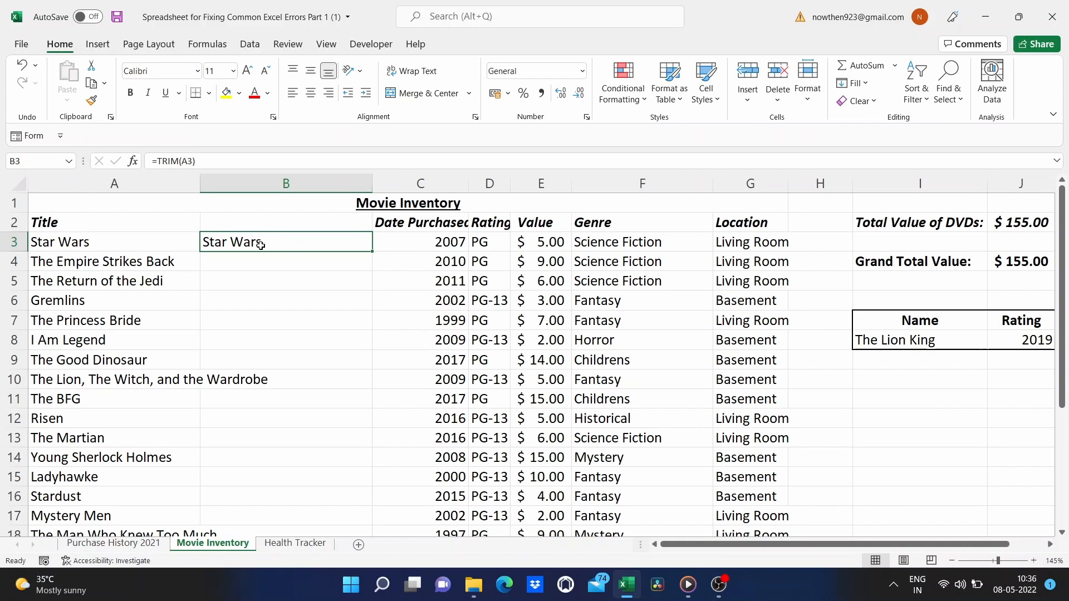
pyautogui.moveTo(276, 246); pyautogui.dragTo(322, 243)
pyautogui.moveTo(372, 251); pyautogui.dragTo(342, 467)
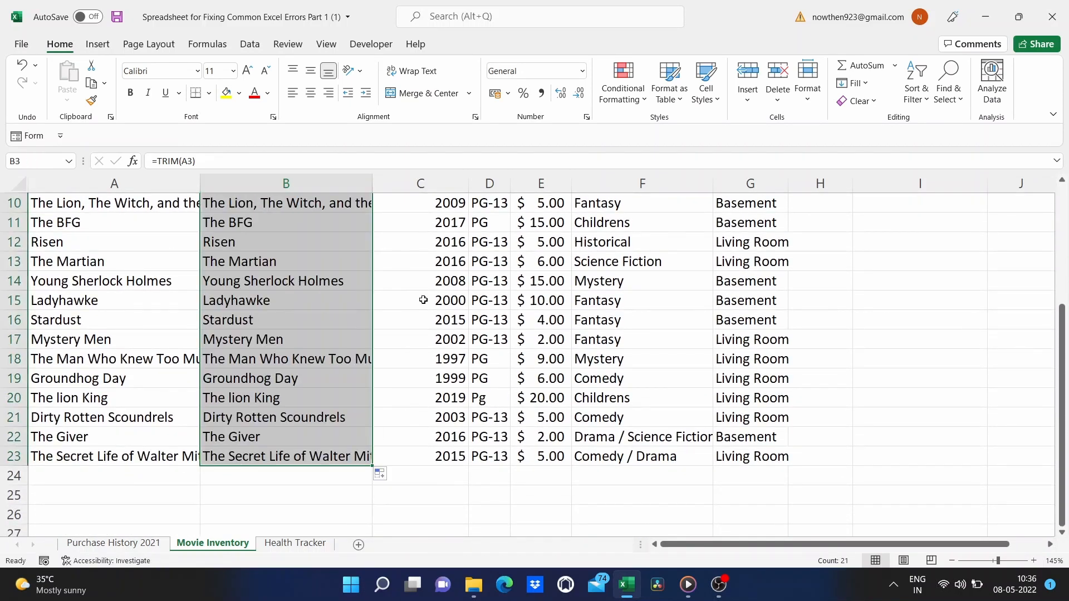
# Step: Enter "Title" as the header of the trimmed titles in B2
pyautogui.scroll(3, 423, 300)
pyautogui.click(243, 223)
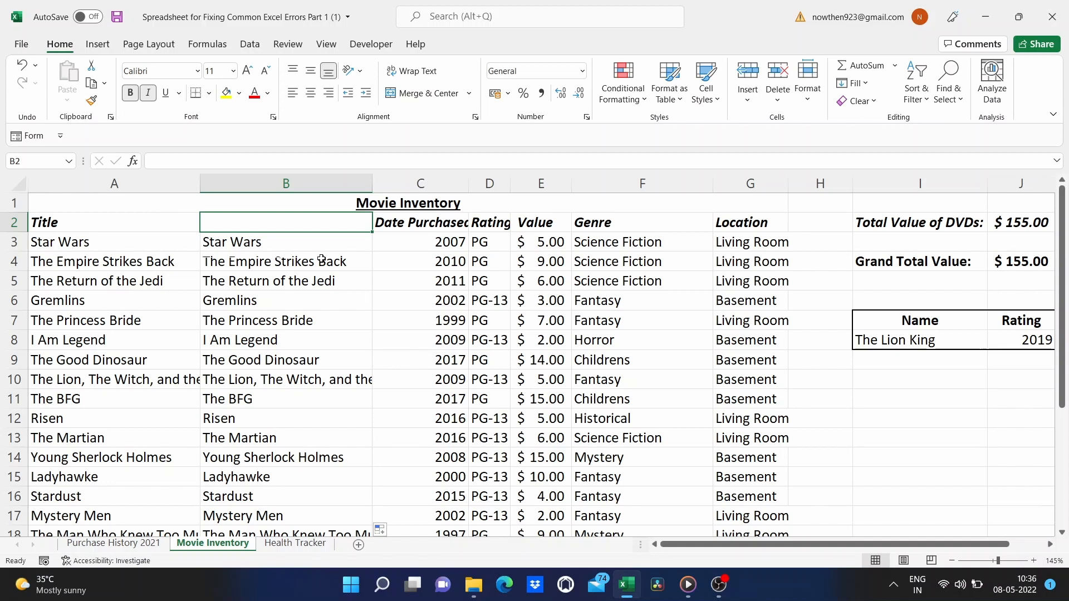
pyautogui.write('Title')
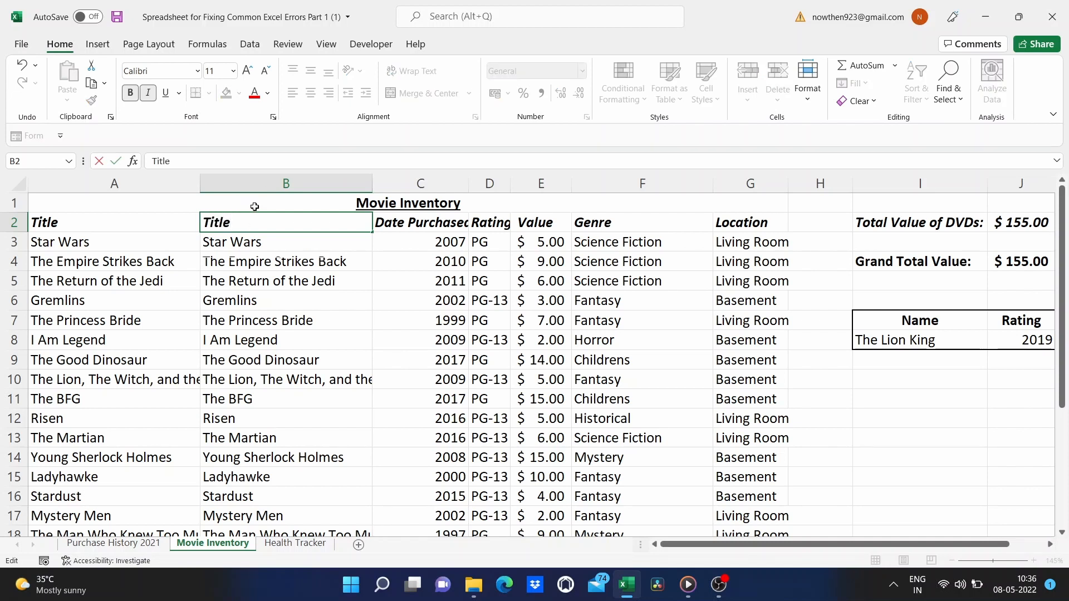
pyautogui.click(253, 208)
# Step: Copy the trimmed list B2:B23 and paste it as values over the original titles starting at A2
pyautogui.moveTo(255, 219); pyautogui.dragTo(267, 513)
pyautogui.scroll(-1, 327, 486)
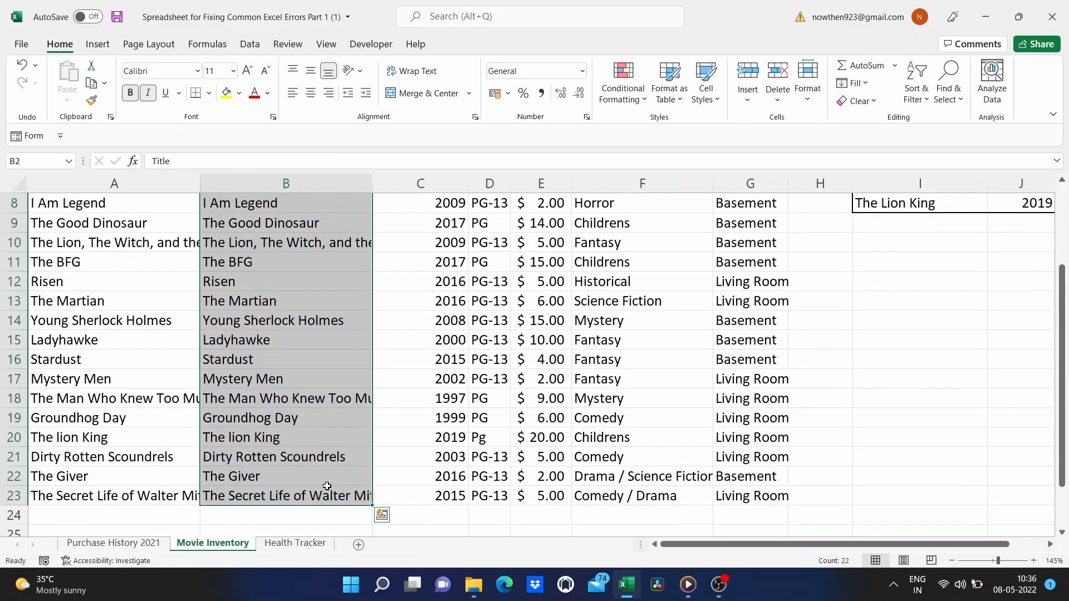
pyautogui.rightClick(304, 415)
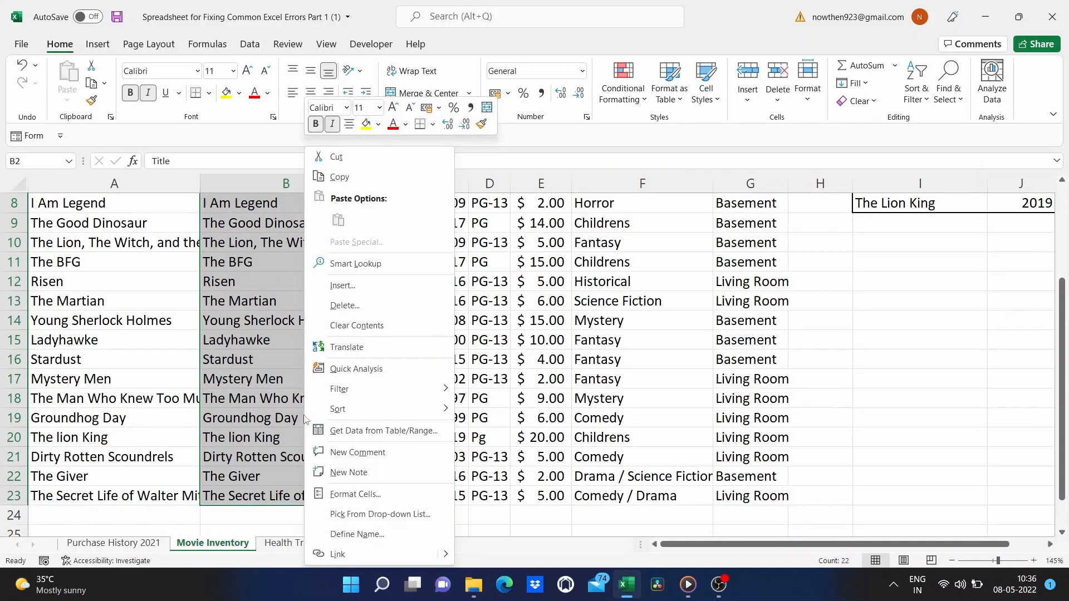
pyautogui.click(339, 177)
pyautogui.scroll(2, 260, 333)
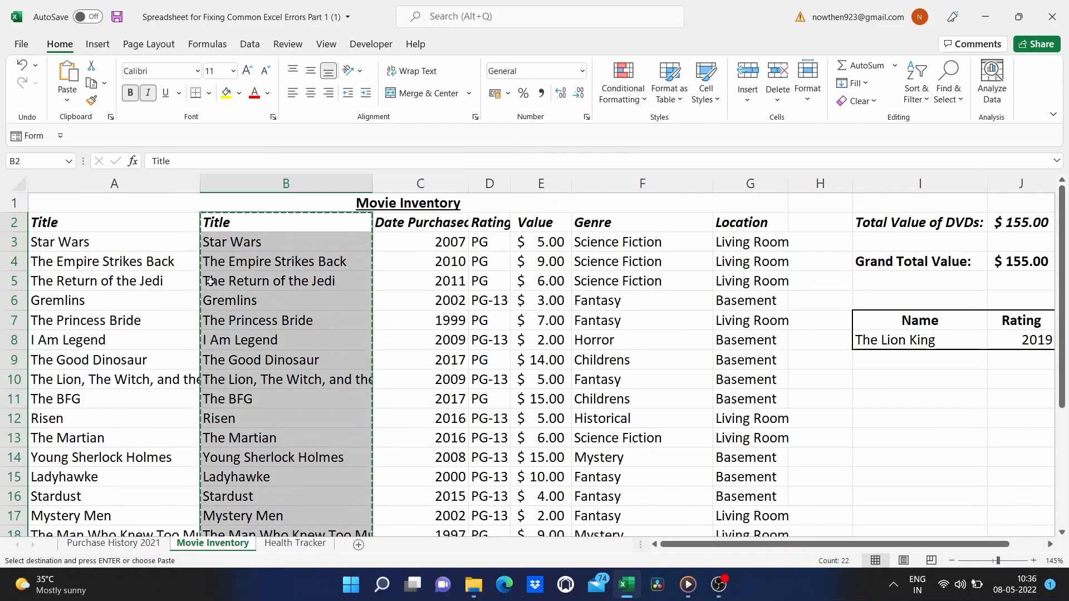
pyautogui.click(98, 222)
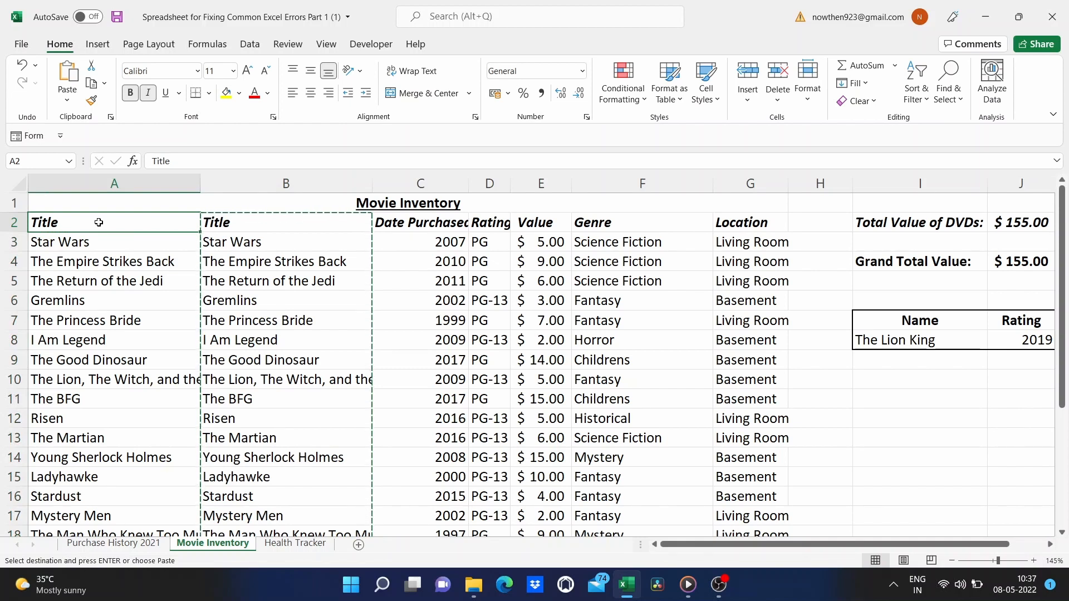
pyautogui.rightClick(99, 224)
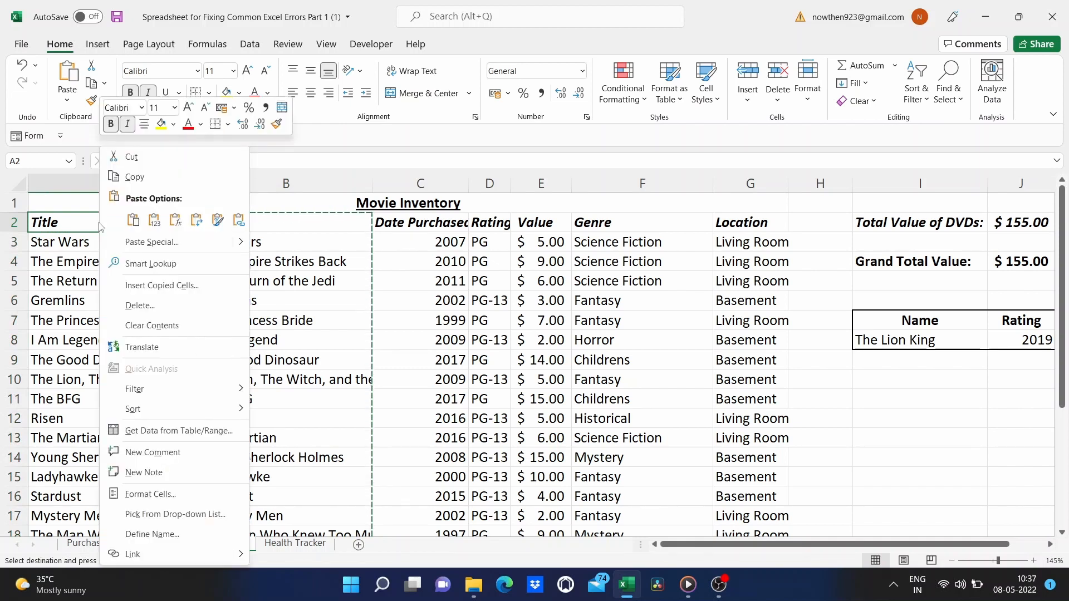
pyautogui.click(133, 220)
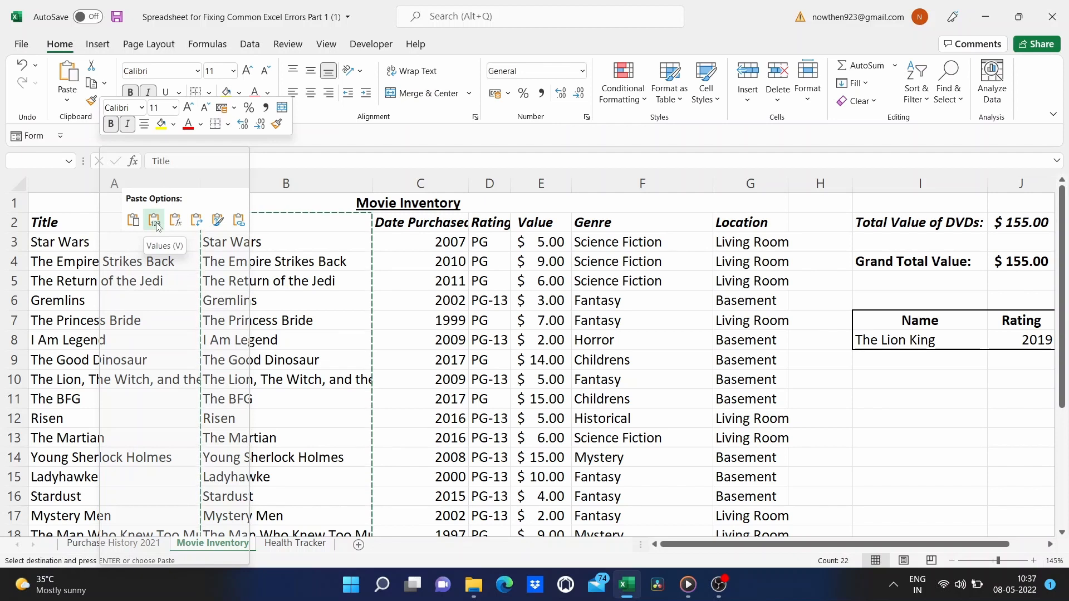
pyautogui.click(156, 222)
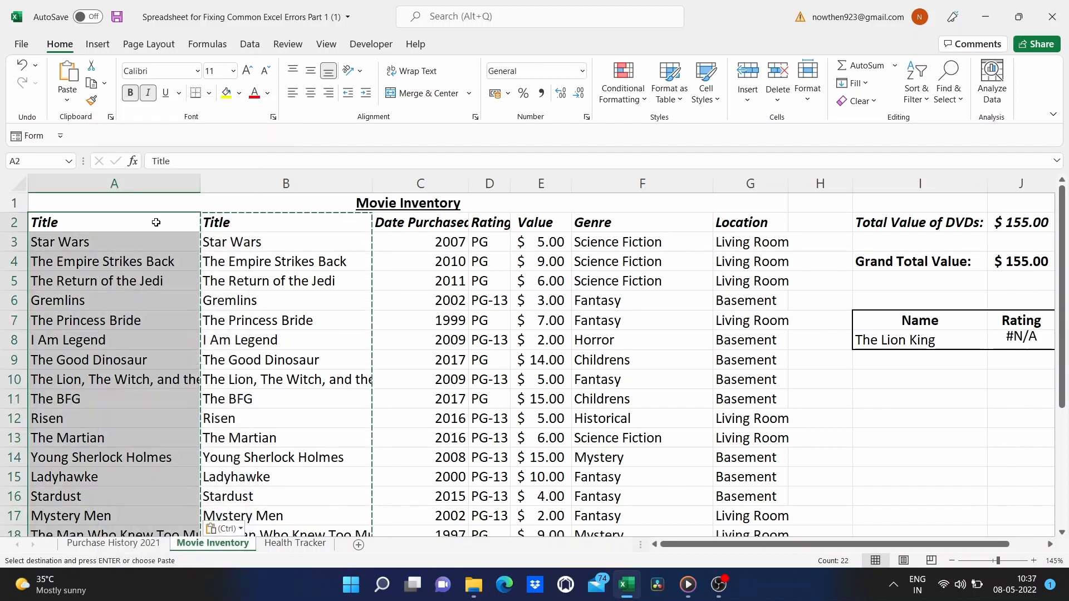
# Step: Delete the helper column B that holds the TRIM formulas
pyautogui.click(177, 202)
pyautogui.click(228, 187)
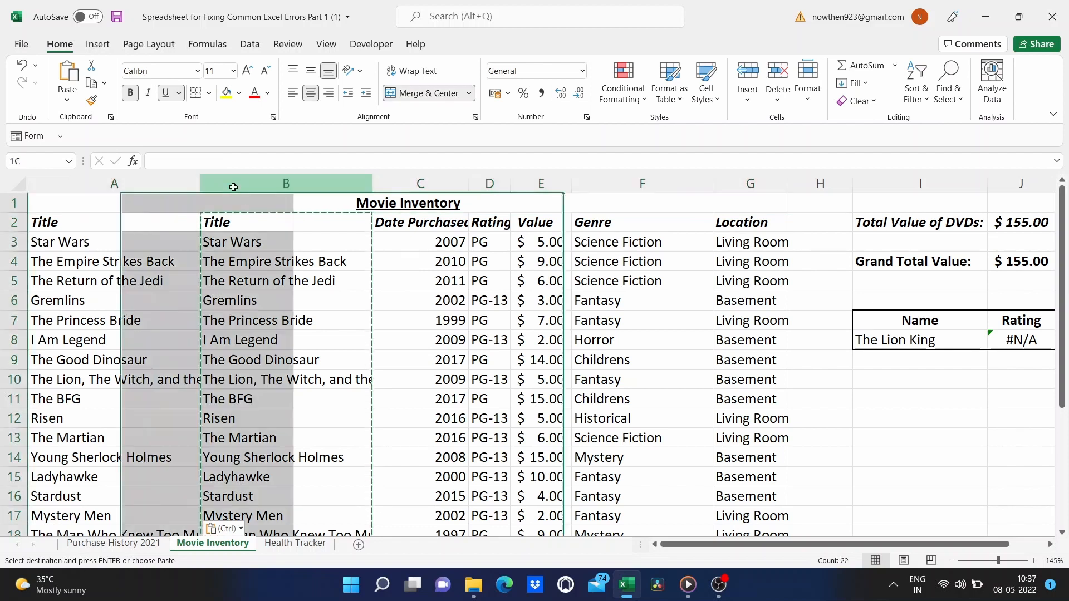
pyautogui.rightClick(233, 189)
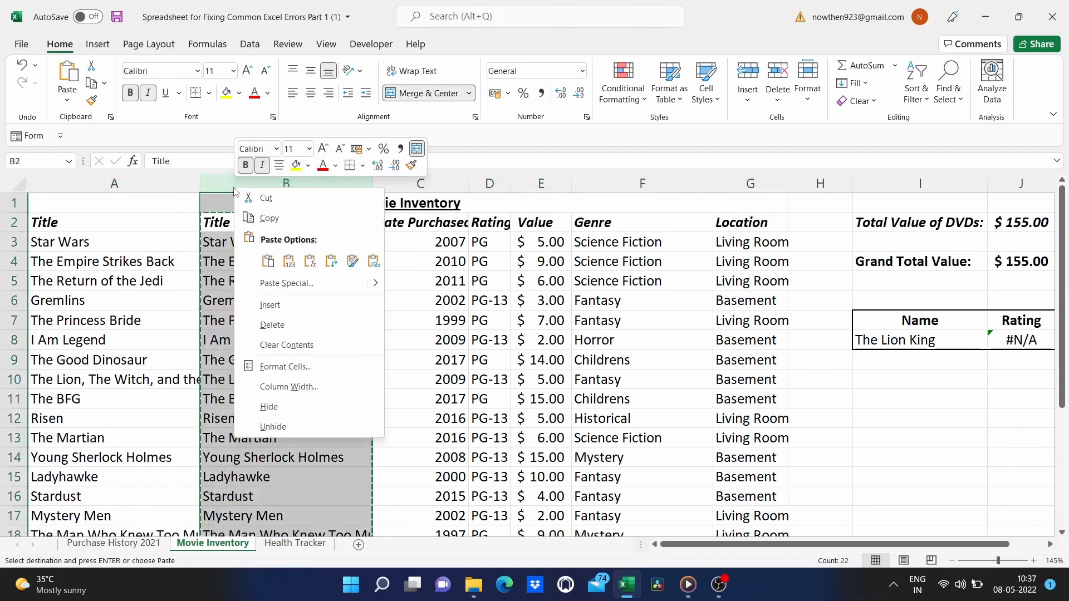
pyautogui.click(270, 327)
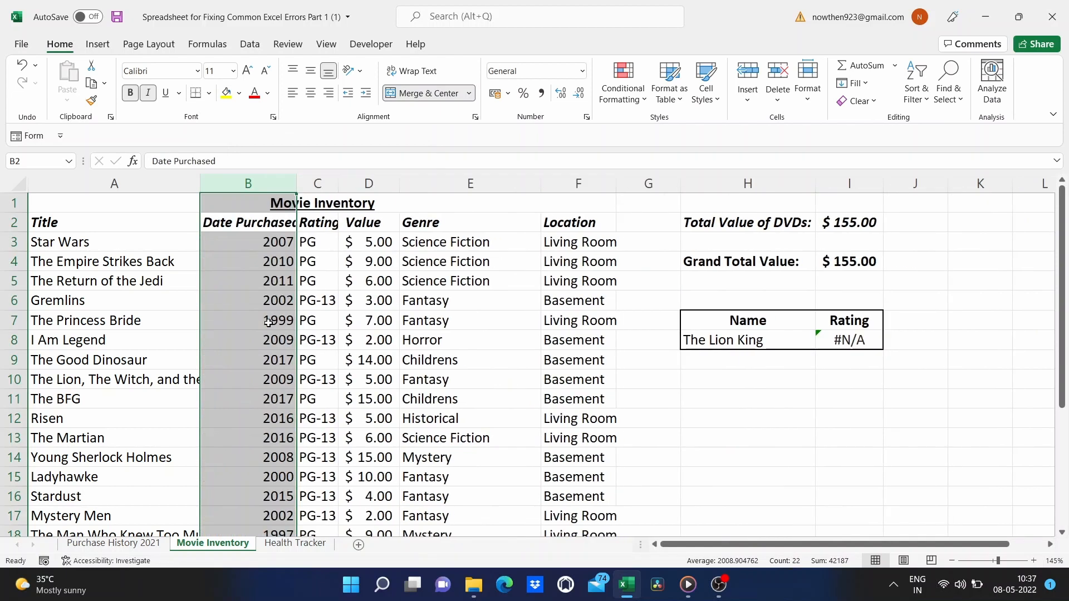
pyautogui.click(680, 441)
# Step: Review the cleaned title list and re-enter the lookup name in H8 as "The lion king"
pyautogui.scroll(-1, 123, 412)
pyautogui.scroll(1, 123, 411)
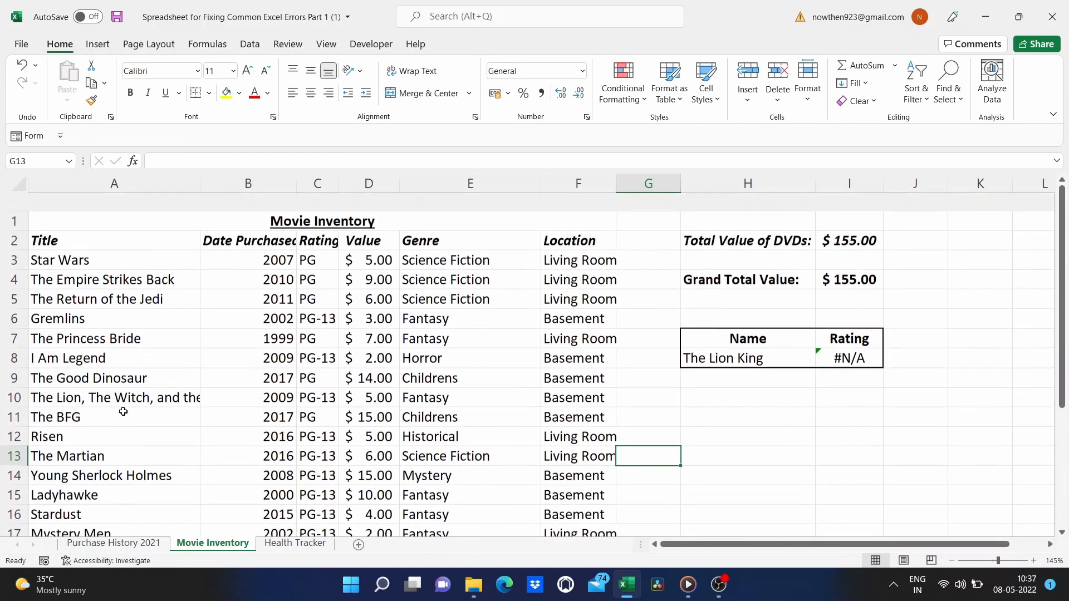
pyautogui.scroll(-3, 86, 469)
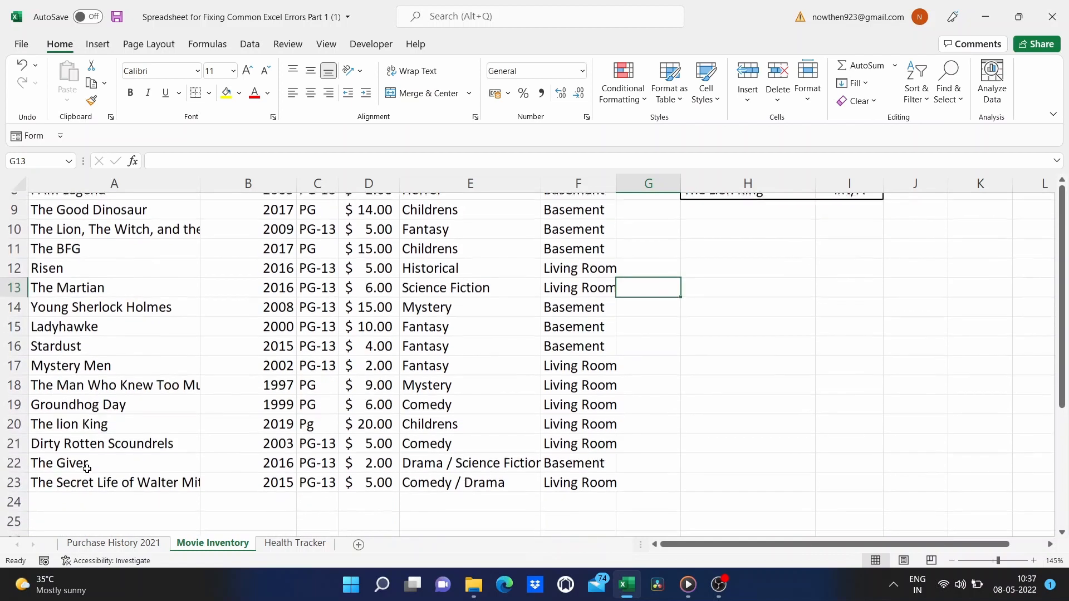
pyautogui.scroll(3, 87, 469)
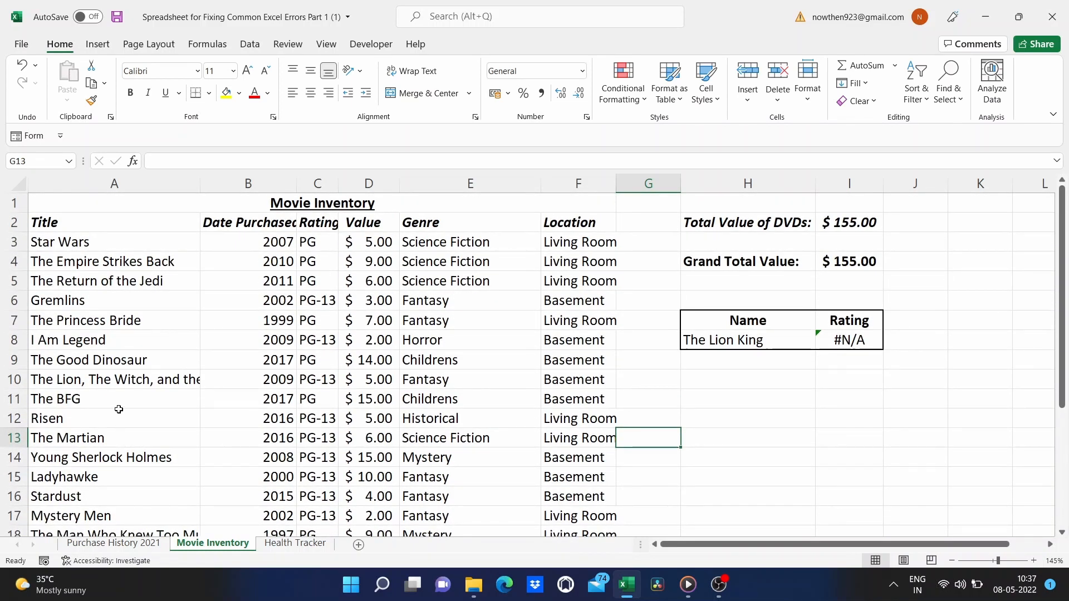
pyautogui.click(774, 340)
pyautogui.press('BackSpace')
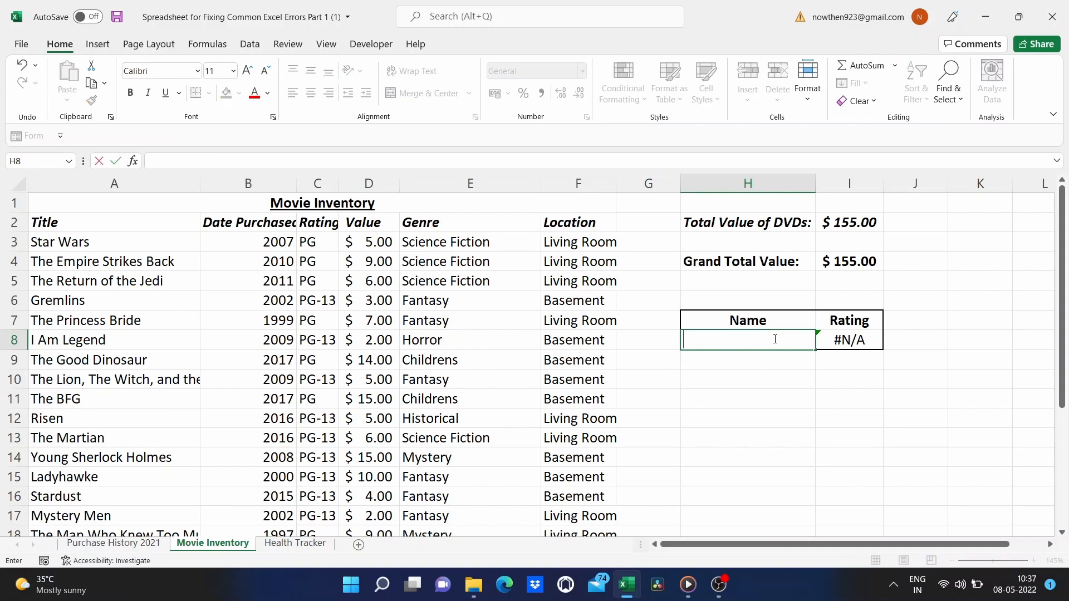
pyautogui.write('The lion king')
pyautogui.press('Return')
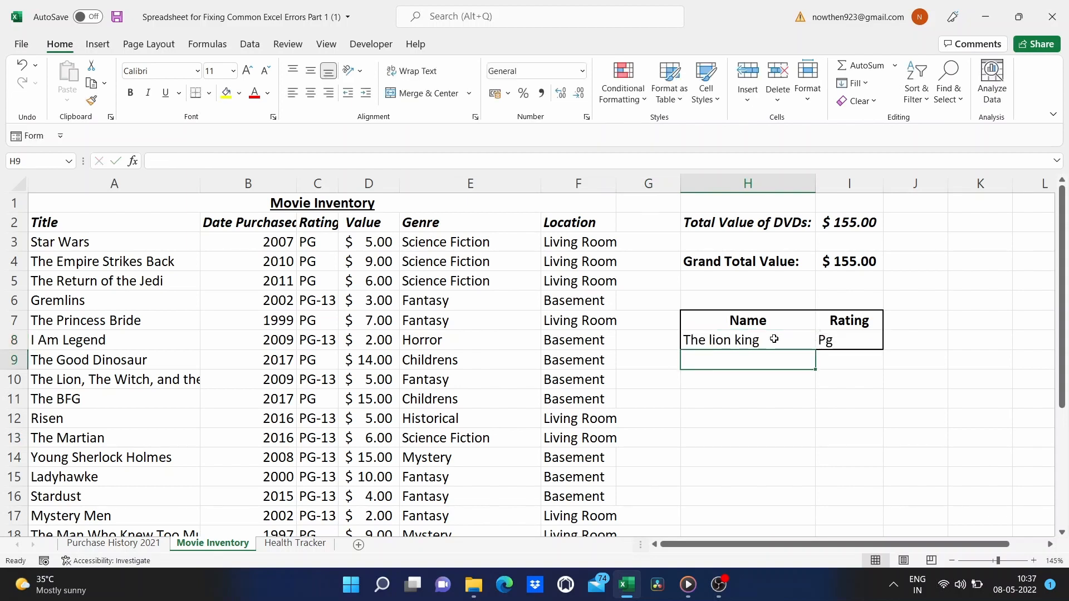
pyautogui.click(774, 339)
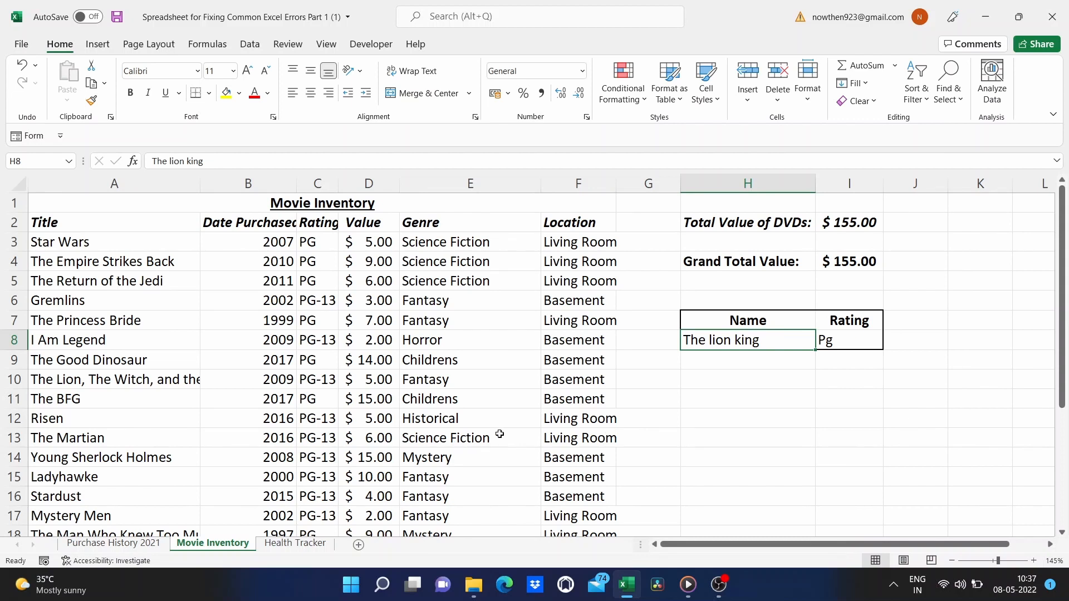
# Step: Insert a row above Stardust and add the movie 42 with 2012, PG-13, $20.00, Historical and Basement
pyautogui.scroll(-2, 50, 456)
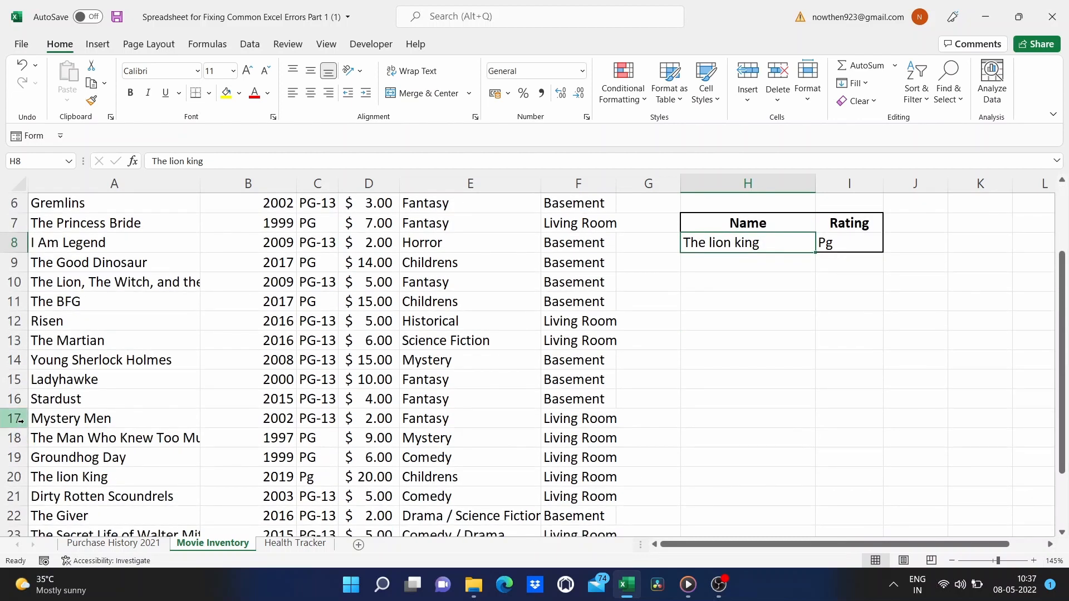
pyautogui.rightClick(14, 399)
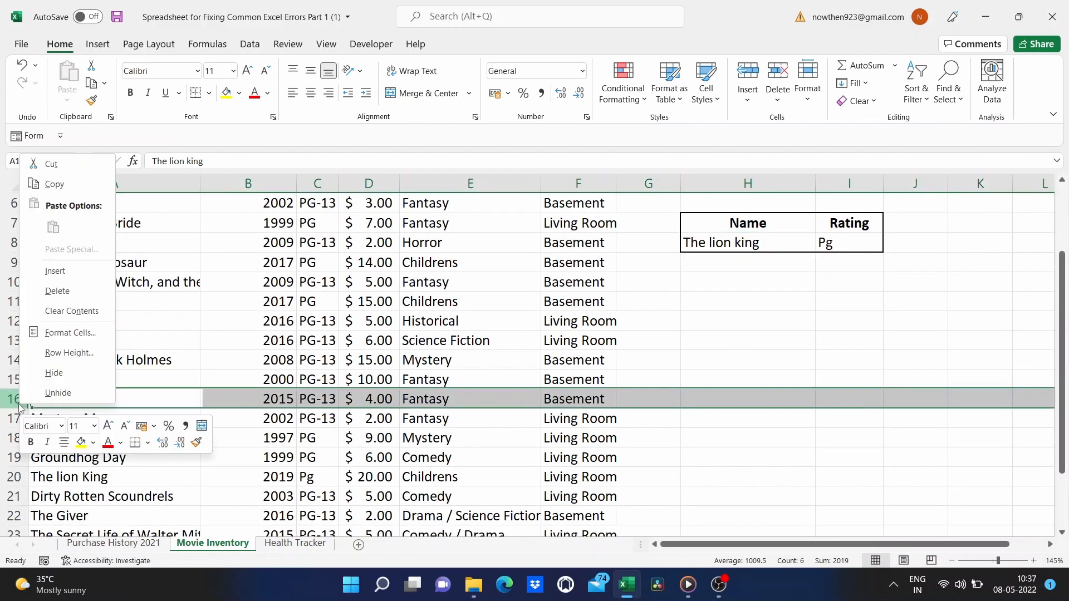
pyautogui.click(78, 271)
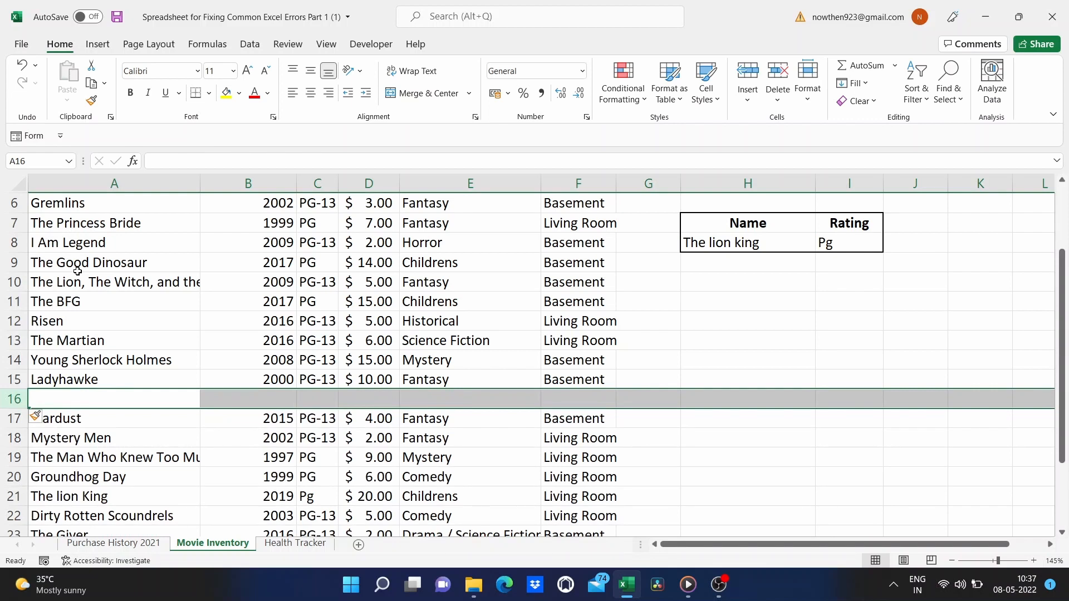
pyautogui.write('42')
pyautogui.press('Tab')
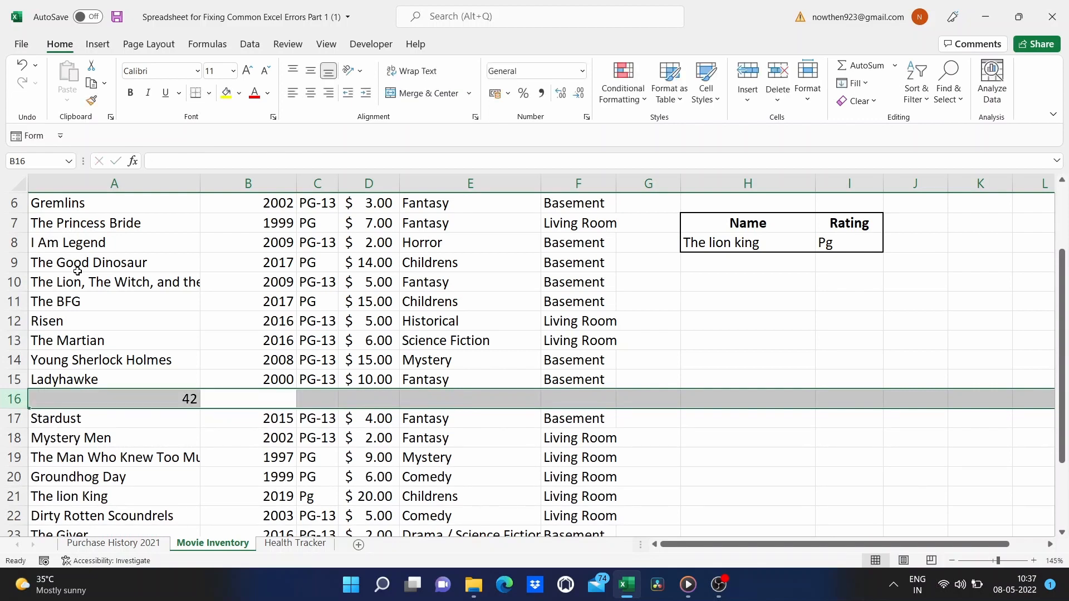
pyautogui.write('2012')
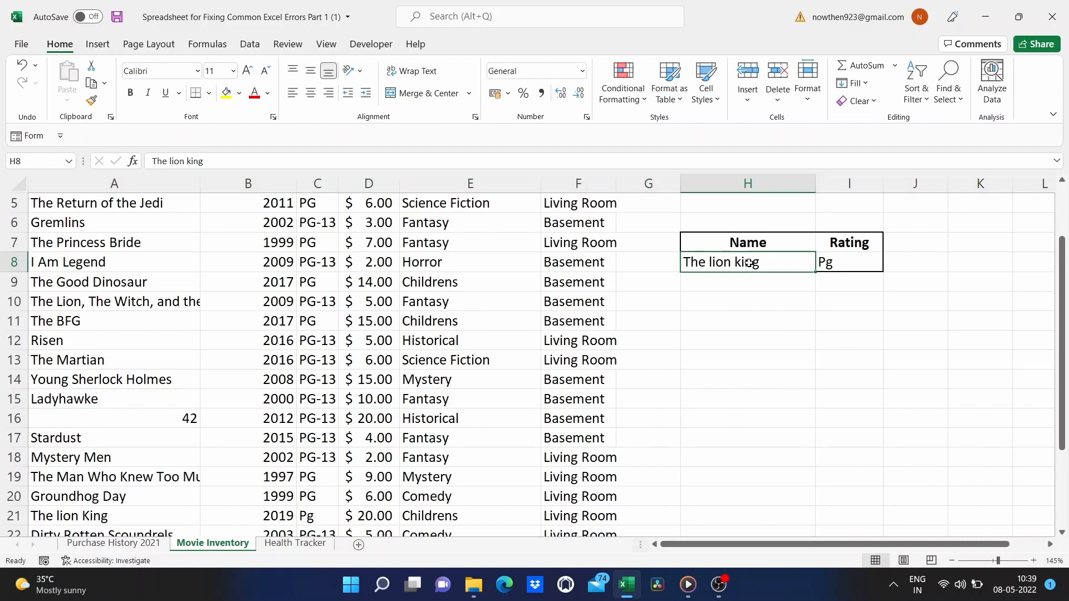
# Step: Replace the lookup name in H8 with 42
pyautogui.press('BackSpace')
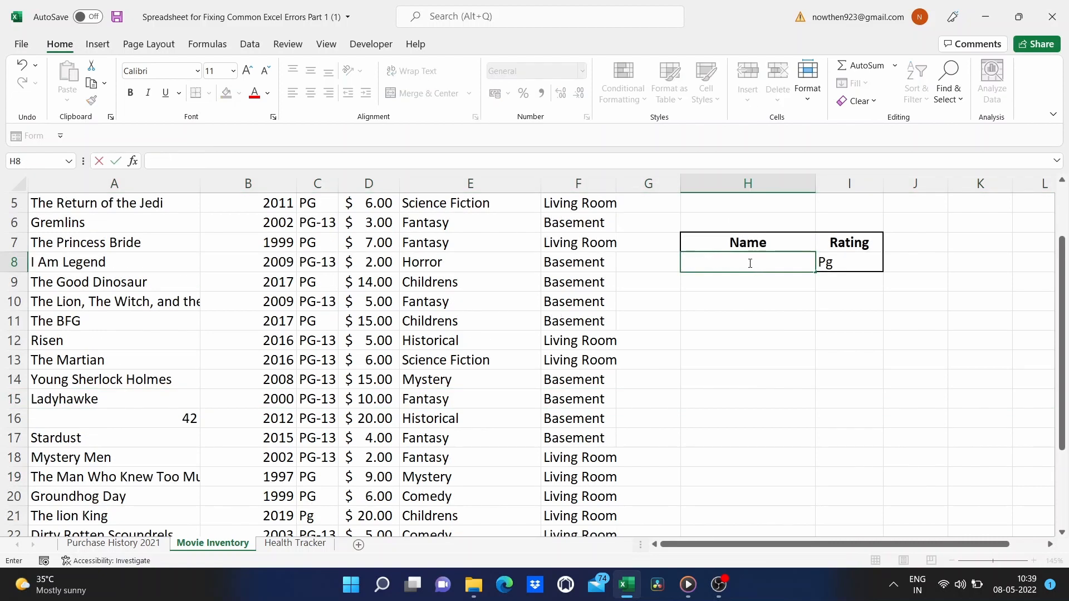
pyautogui.write('42')
pyautogui.press('Return')
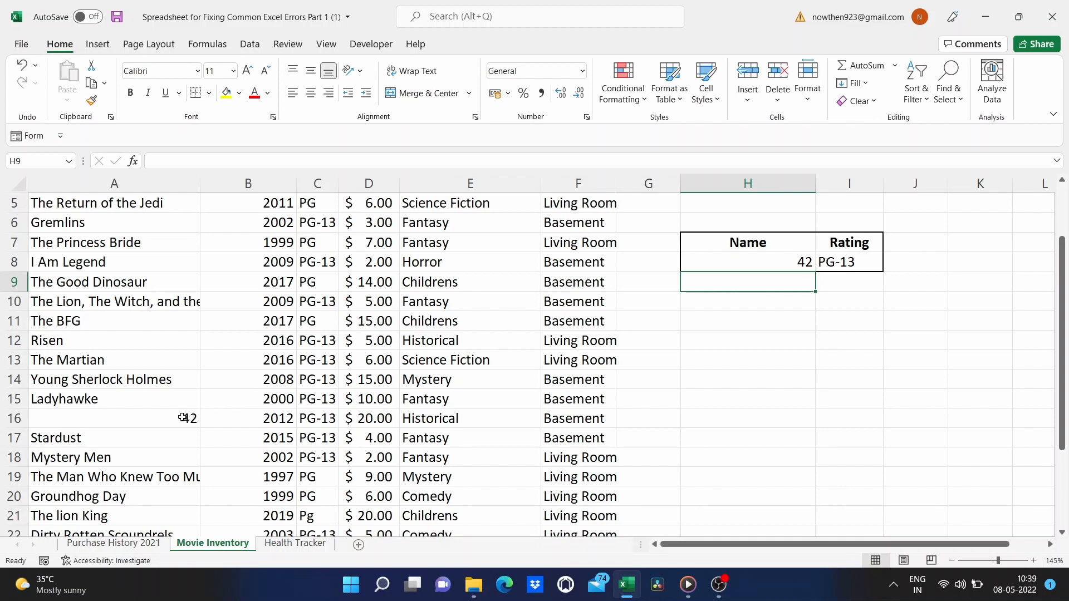
# Step: Change the number format of the movie title 42 in A16 to Text
pyautogui.click(165, 418)
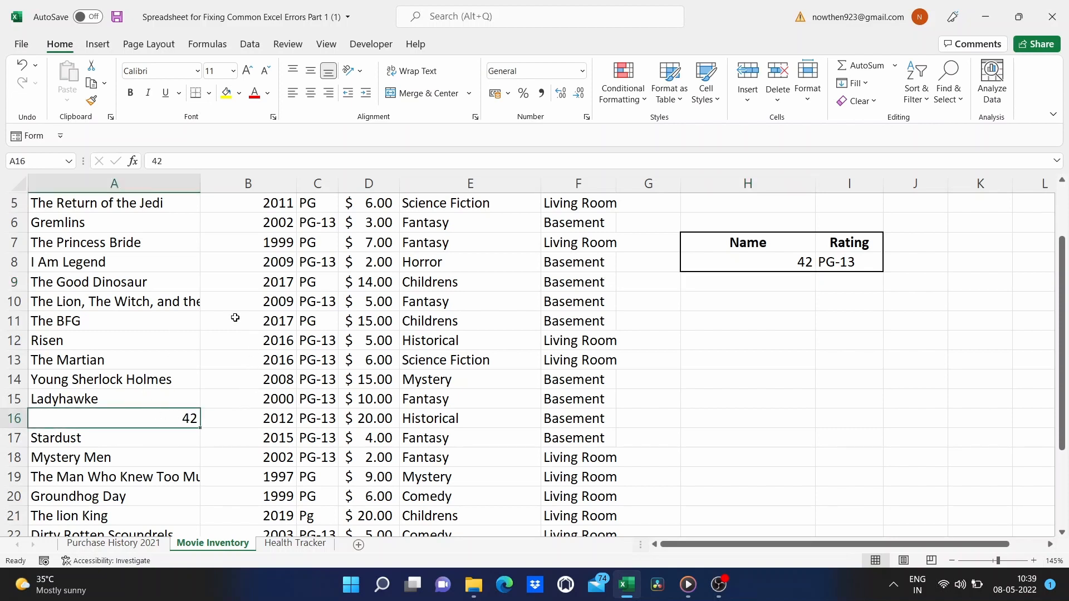
pyautogui.moveTo(234, 317); pyautogui.dragTo(258, 257)
pyautogui.click(134, 418)
pyautogui.click(582, 71)
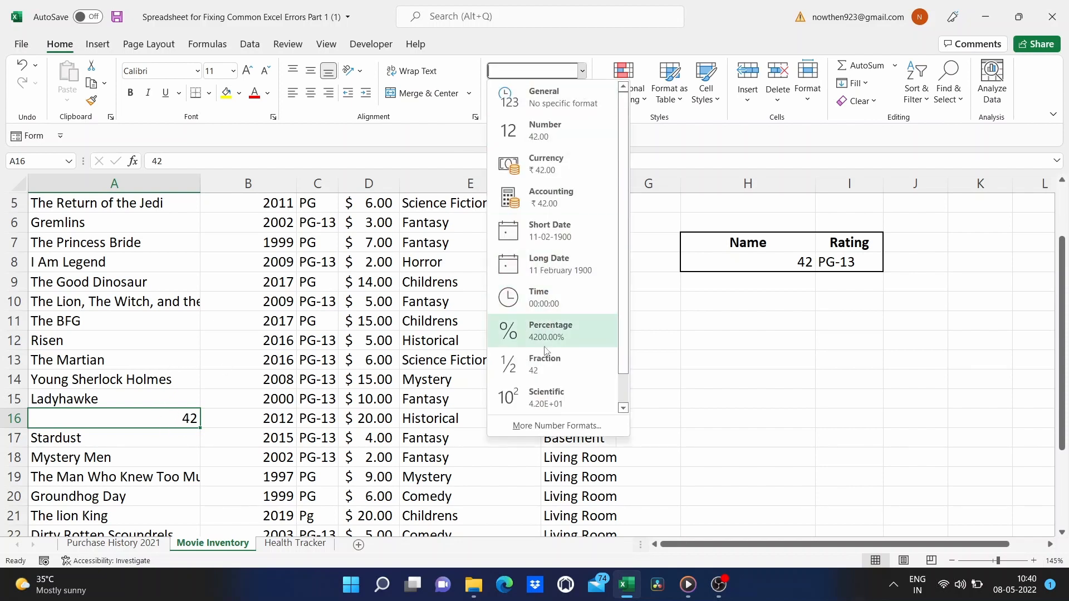
pyautogui.scroll(-1, 537, 379)
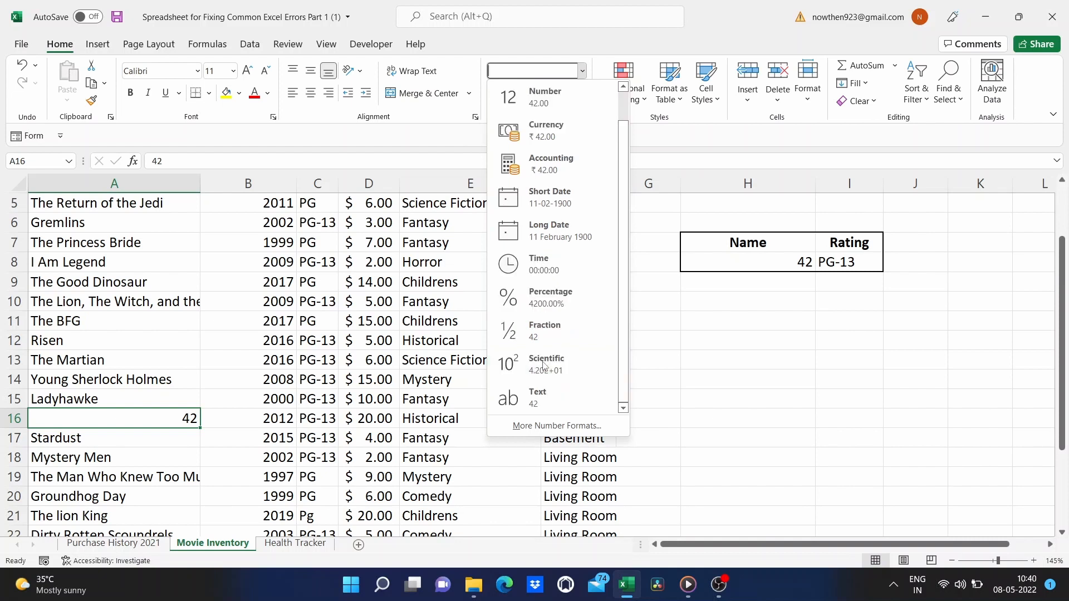
pyautogui.click(534, 403)
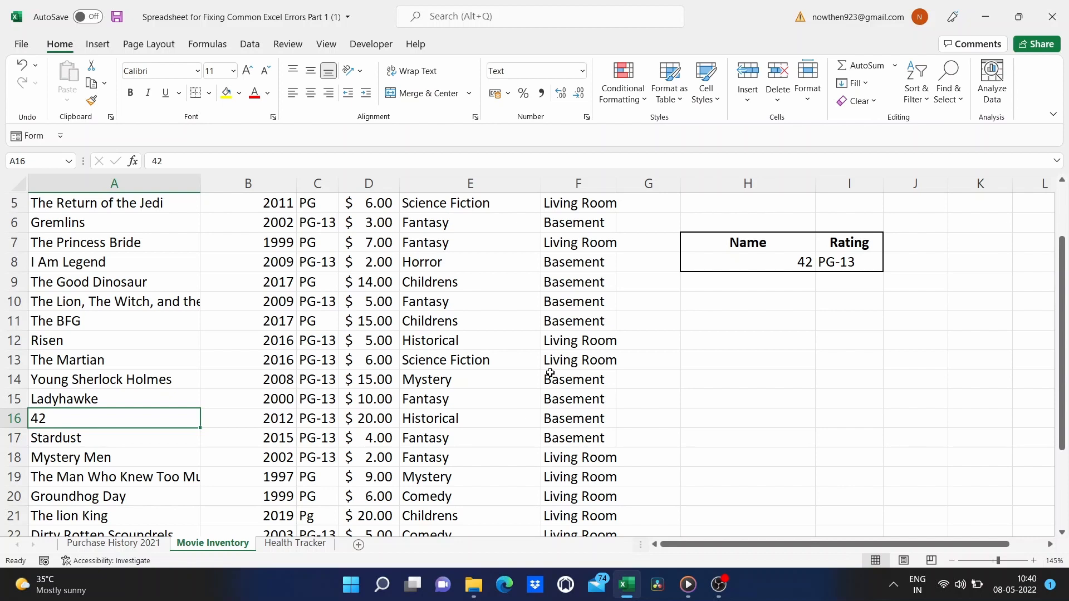
# Step: Apply the Text number format to the whole Title column A
pyautogui.click(145, 184)
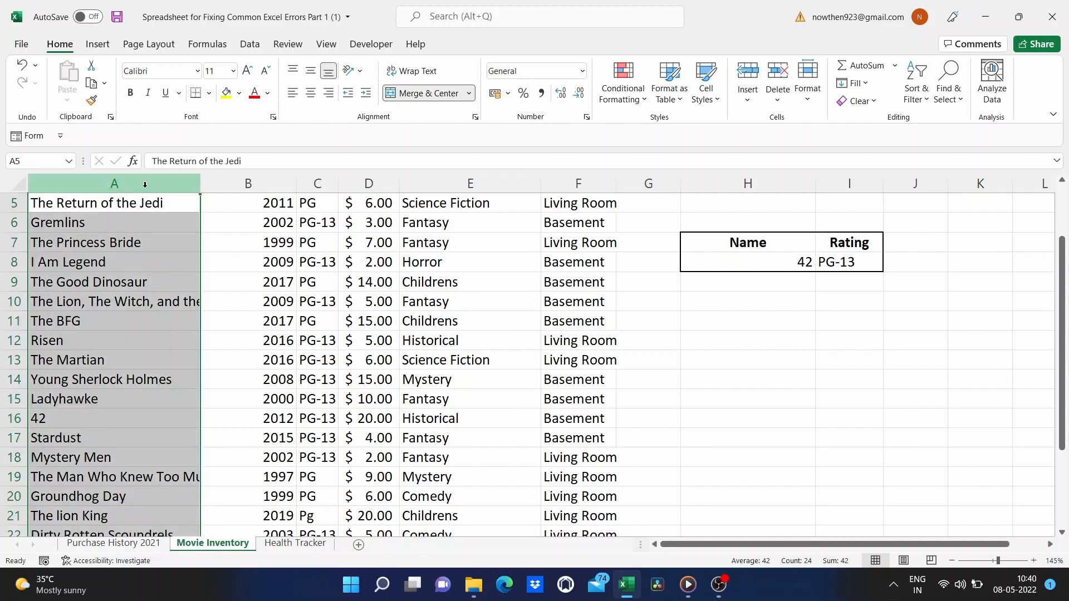
pyautogui.click(581, 71)
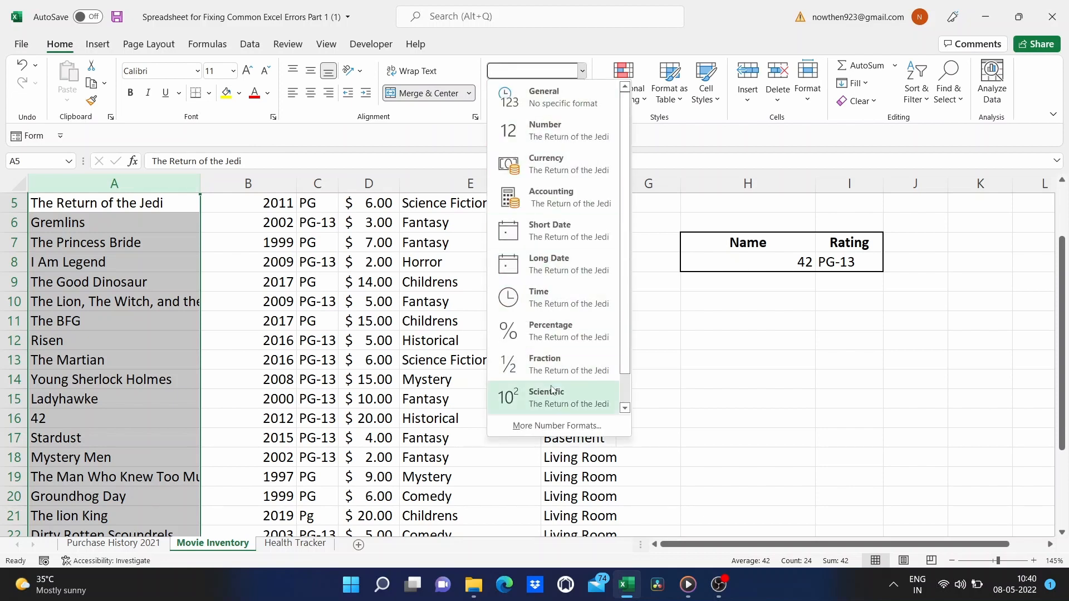
pyautogui.scroll(-1, 553, 392)
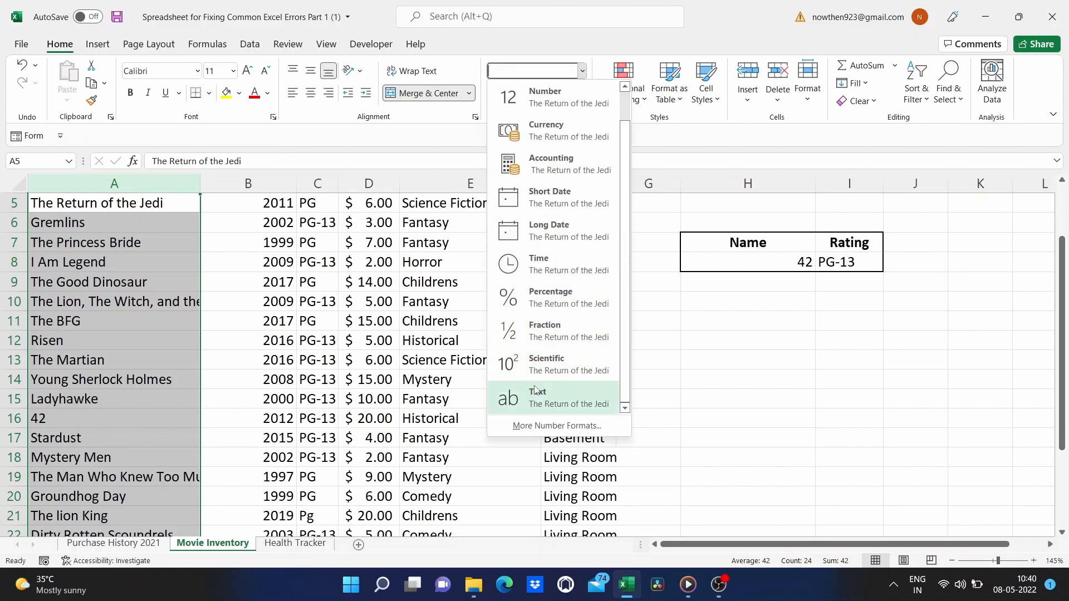
pyautogui.click(536, 398)
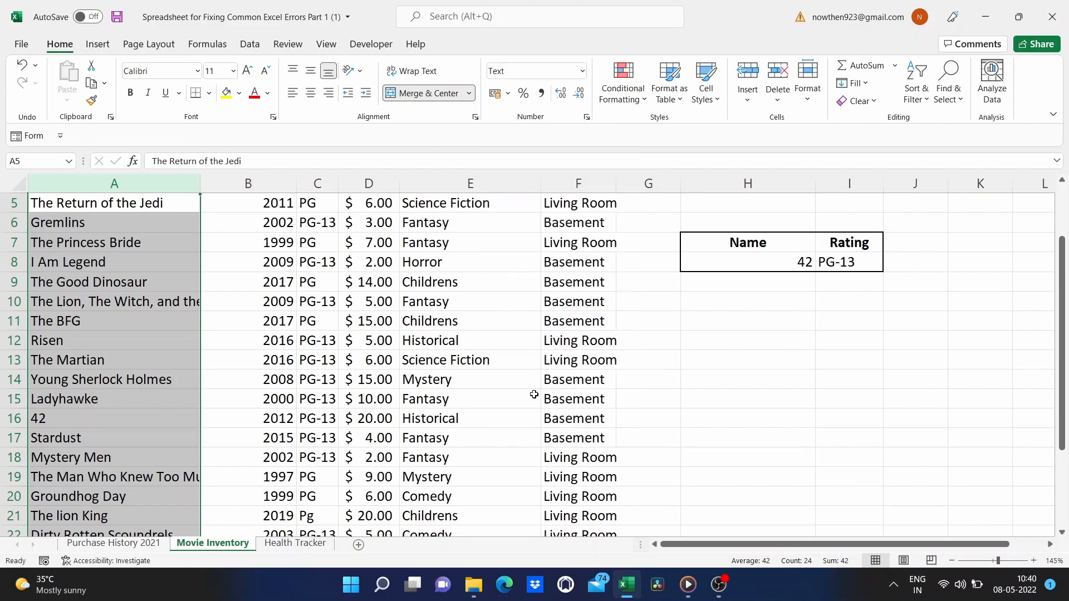
# Step: Replace the lookup name in H8 with starman
pyautogui.click(674, 400)
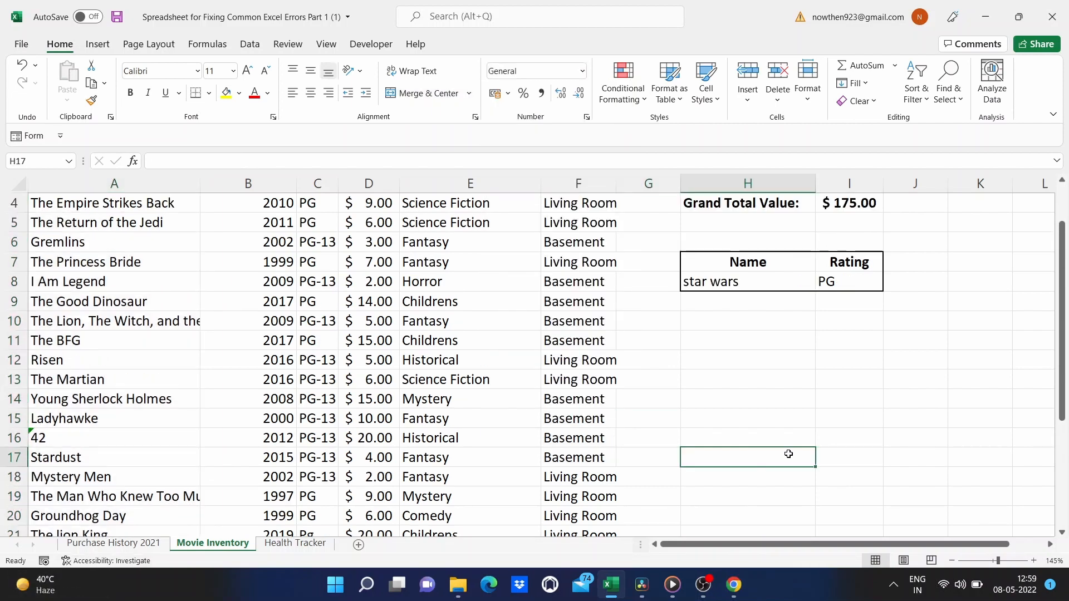
pyautogui.click(752, 282)
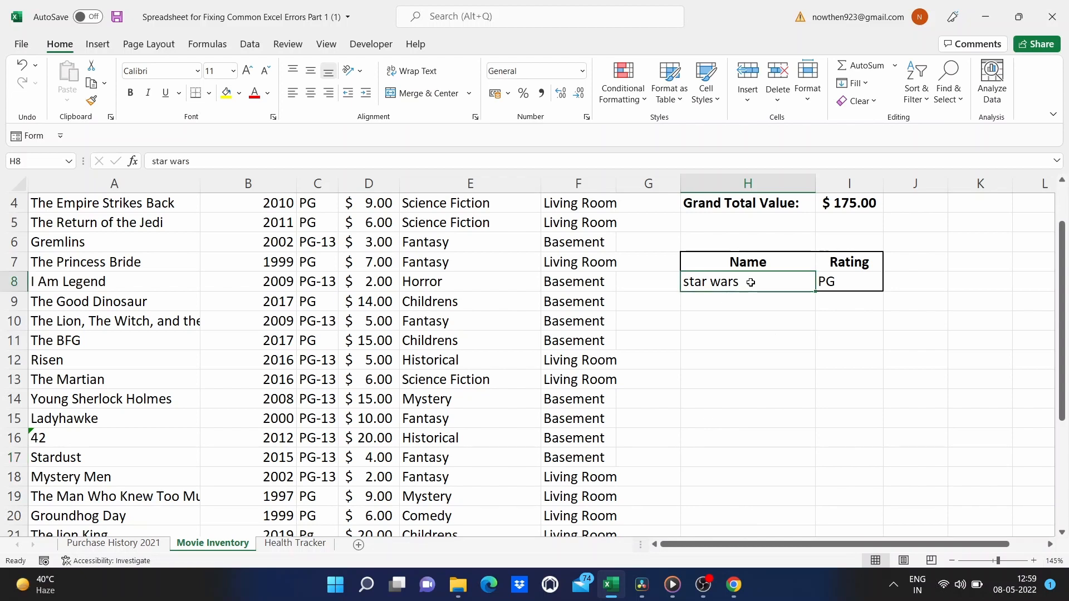
pyautogui.doubleClick(752, 282)
pyautogui.press('BackSpace')
pyautogui.write('starman')
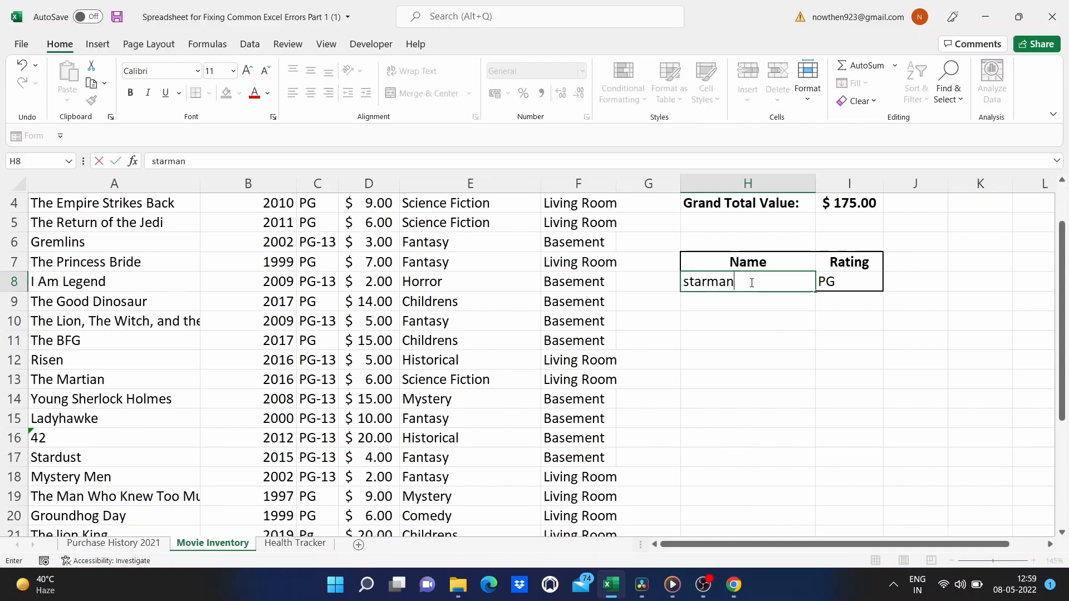
pyautogui.press('Return')
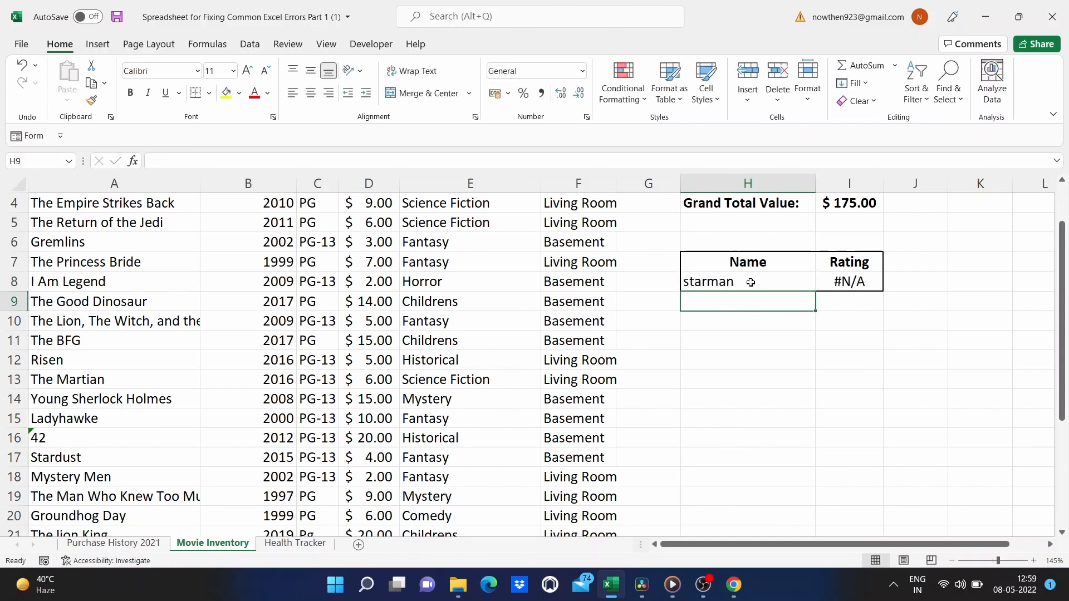
# Step: Wrap the VLOOKUP formula in I8 in IFERROR with the fallback text " Not in inventory"
pyautogui.click(843, 282)
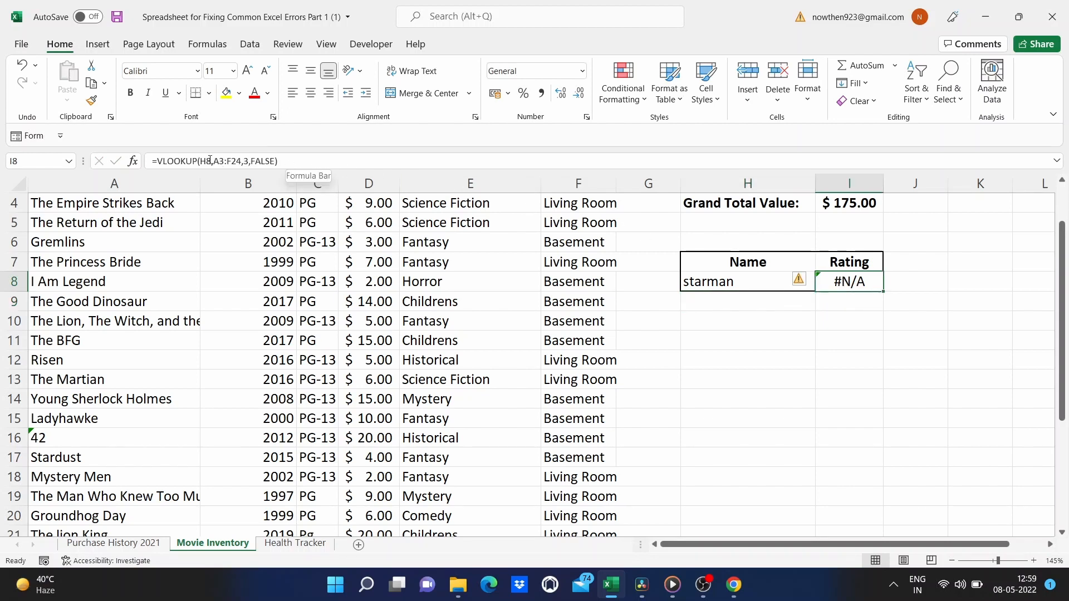
pyautogui.click(157, 160)
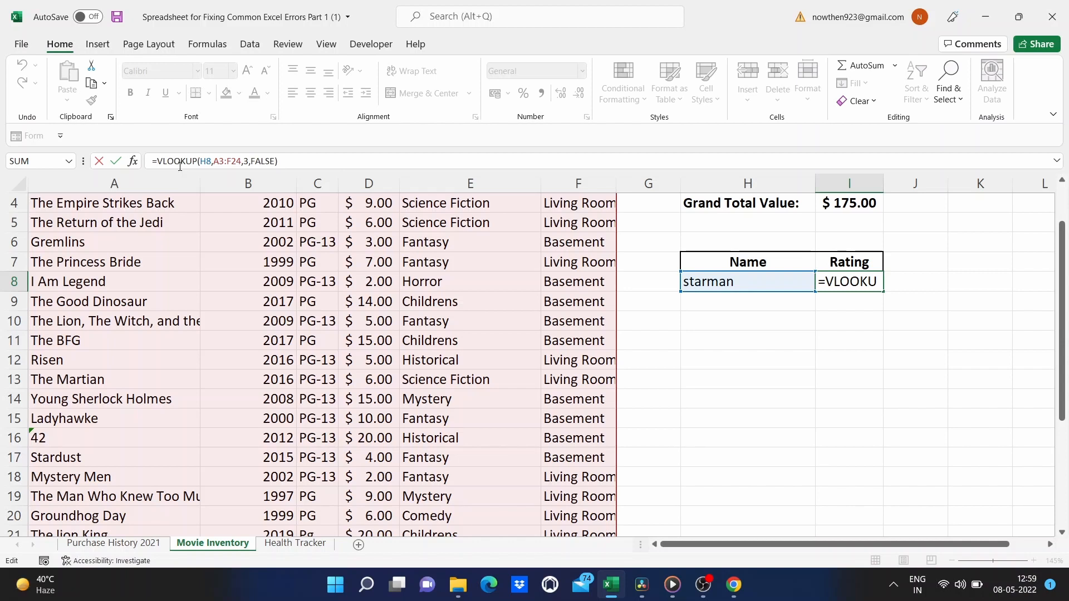
pyautogui.write('iferr')
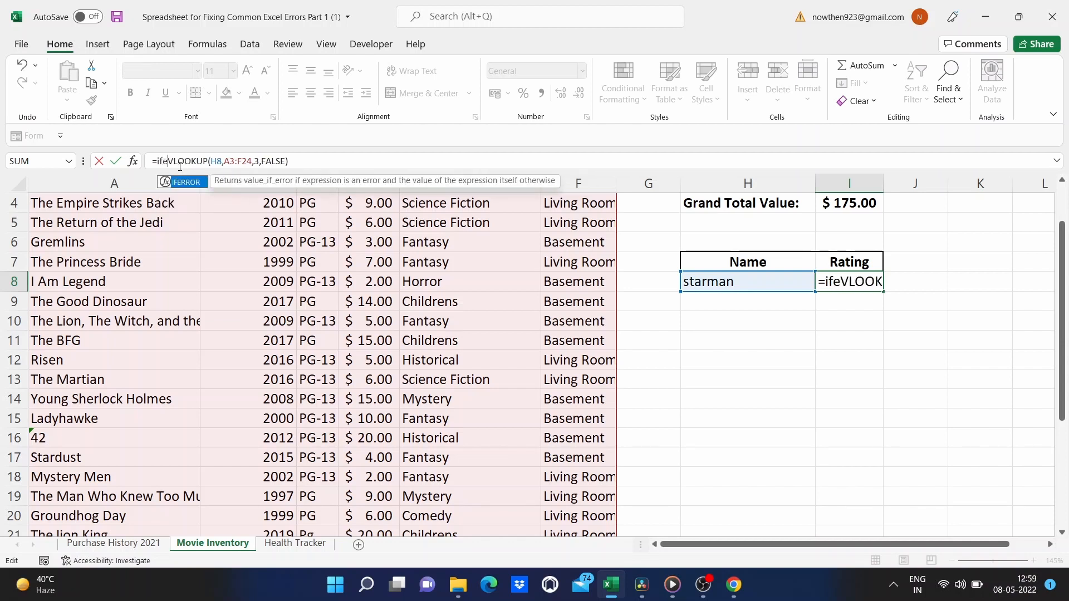
pyautogui.write('ors')
pyautogui.press('BackSpace')
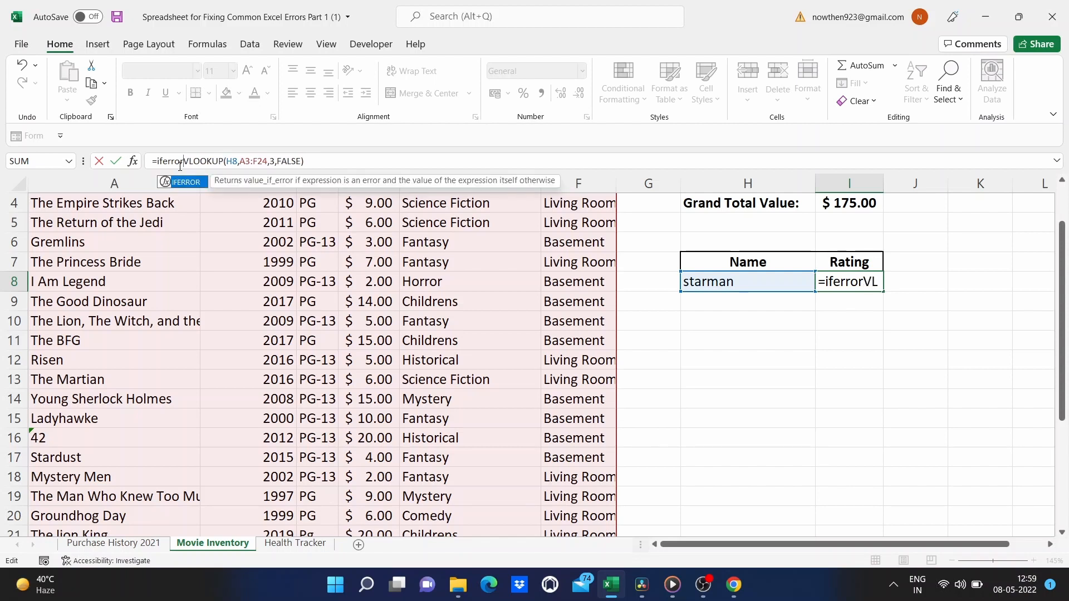
pyautogui.write('(')
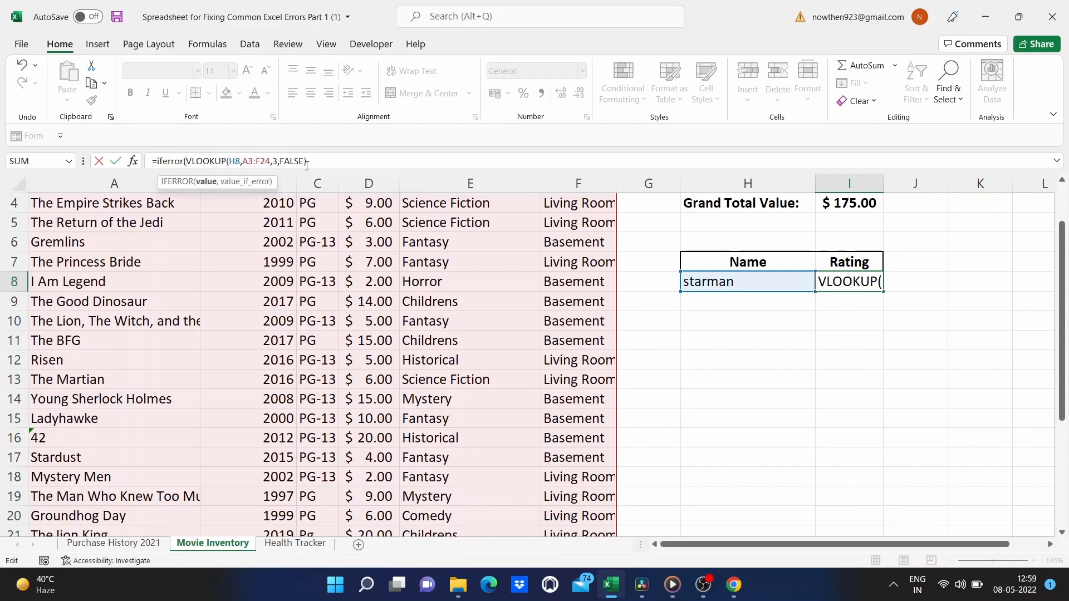
pyautogui.click(317, 160)
pyautogui.write(',')
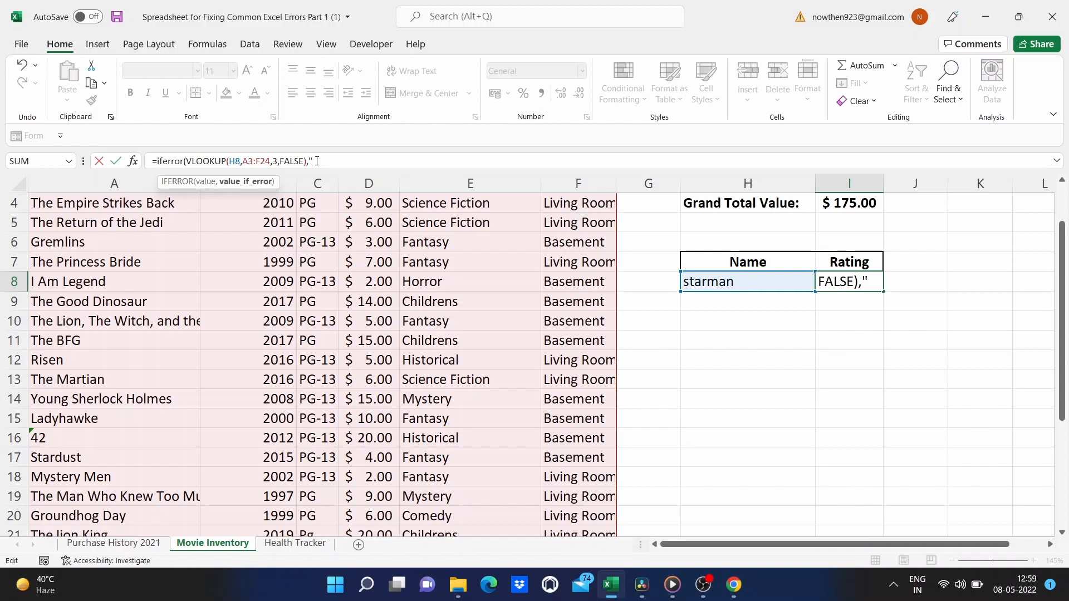
pyautogui.write('"Not in IN')
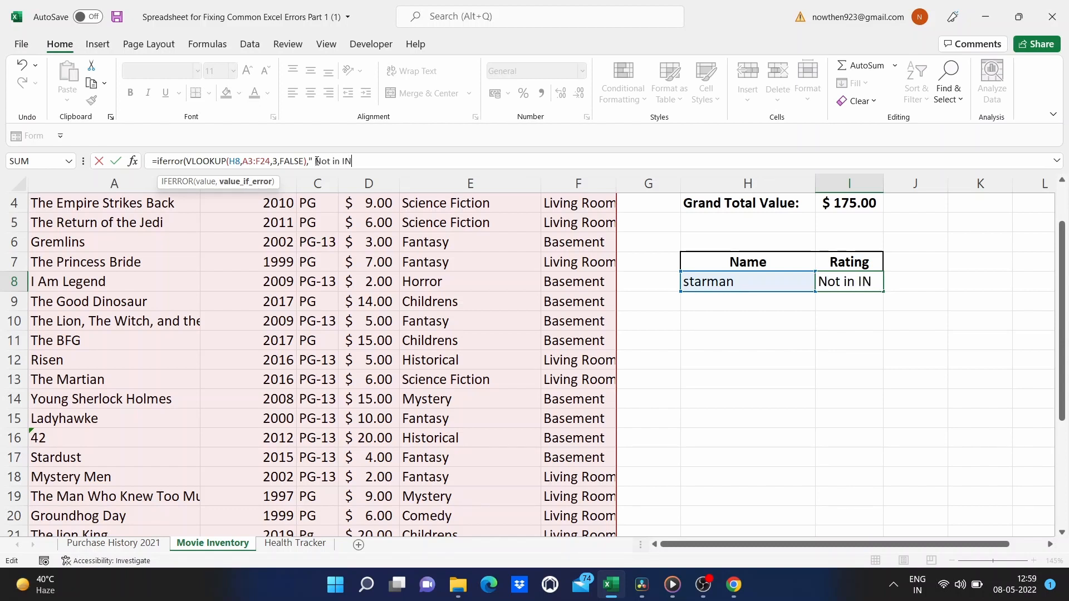
pyautogui.press('BackSpace')
pyautogui.press('BackSpace')
pyautogui.write('inventory')
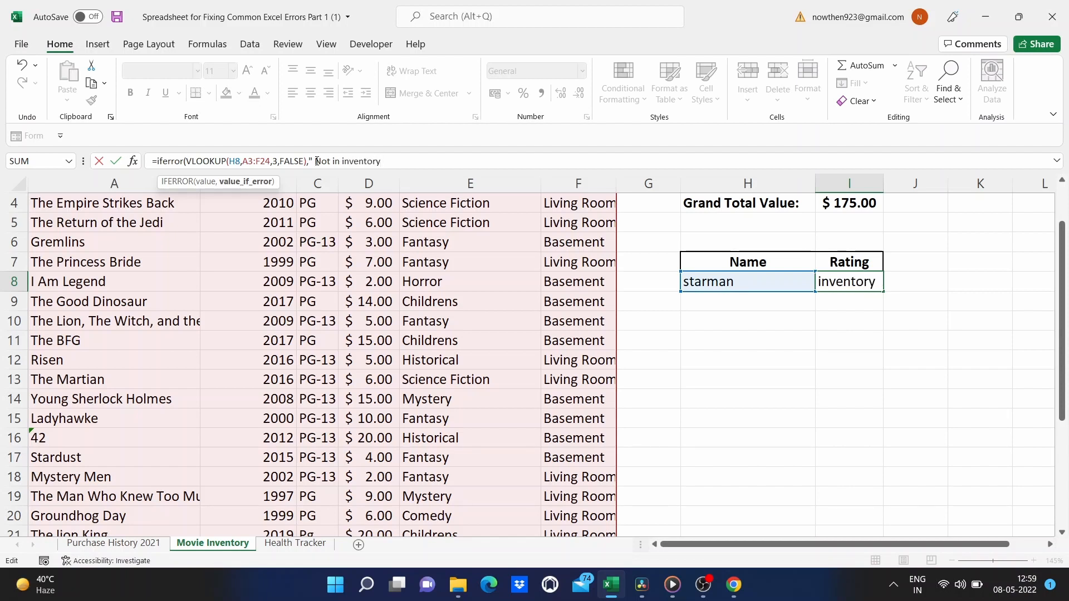
pyautogui.write('")')
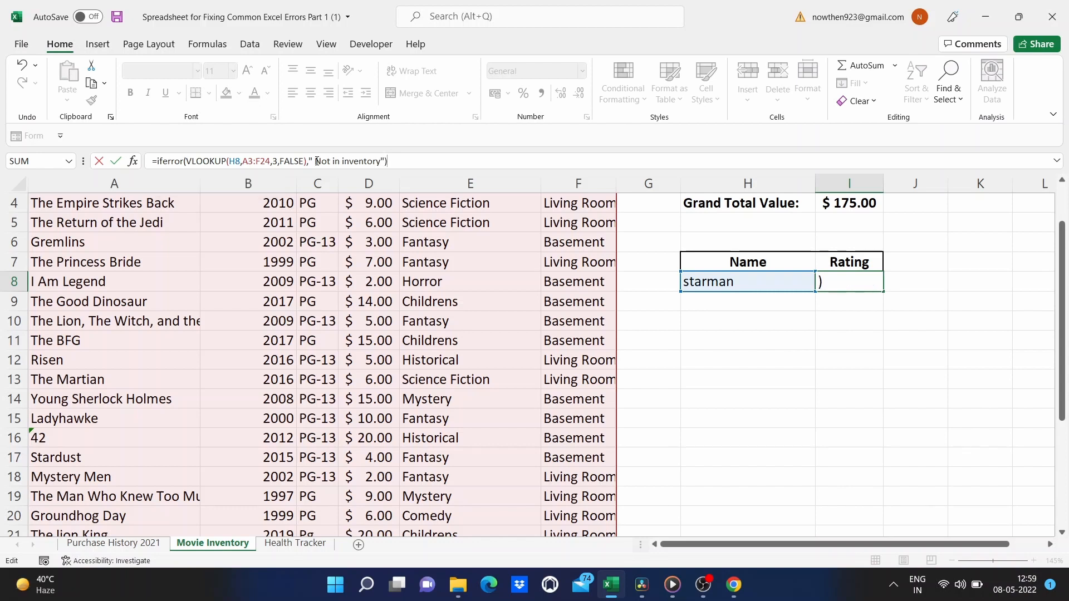
pyautogui.press('Return')
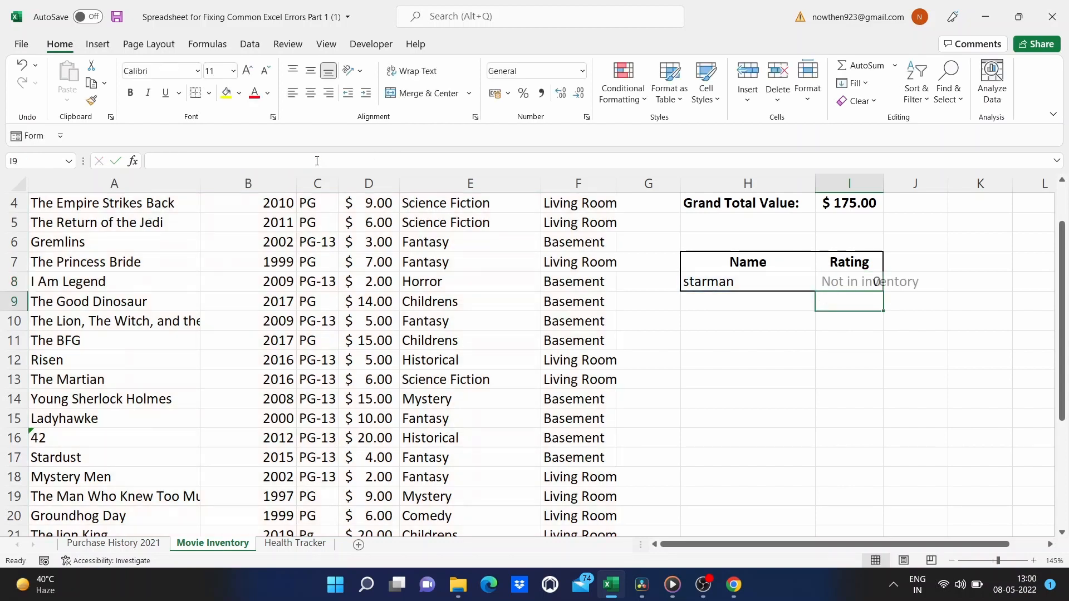
# Step: Test the IFERROR fallback by changing the lookup name in H8 to star trek
pyautogui.click(743, 281)
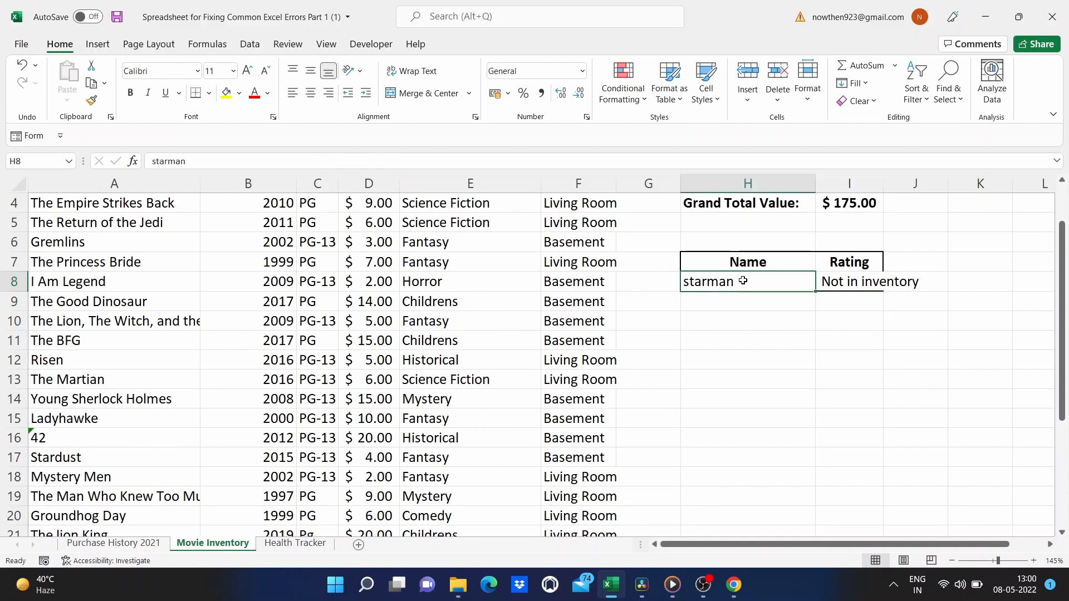
pyautogui.press('BackSpace')
pyautogui.write('star ')
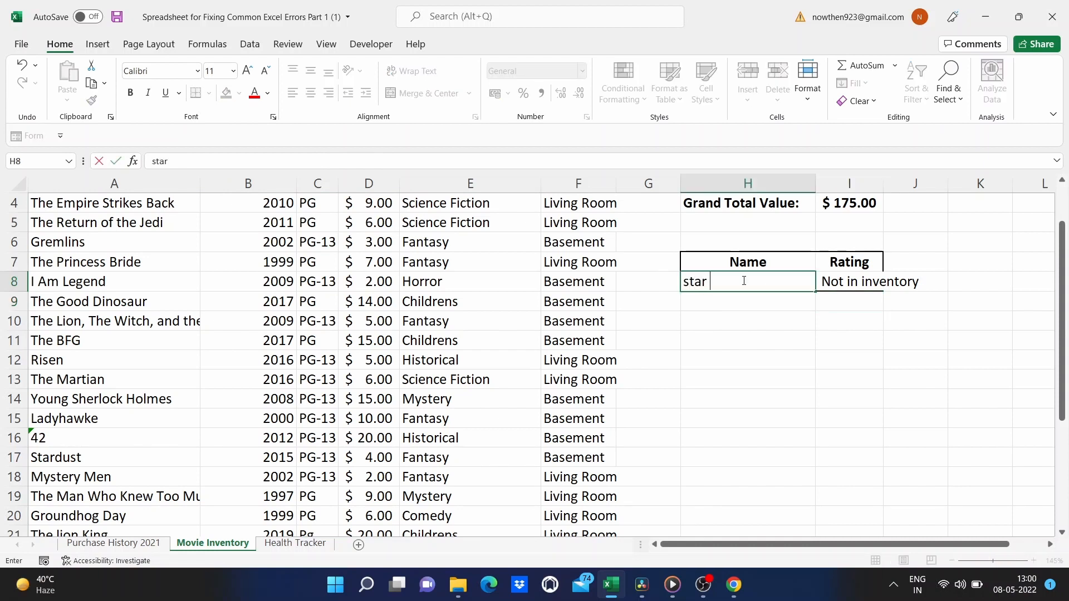
pyautogui.write('trek')
pyautogui.press('Return')
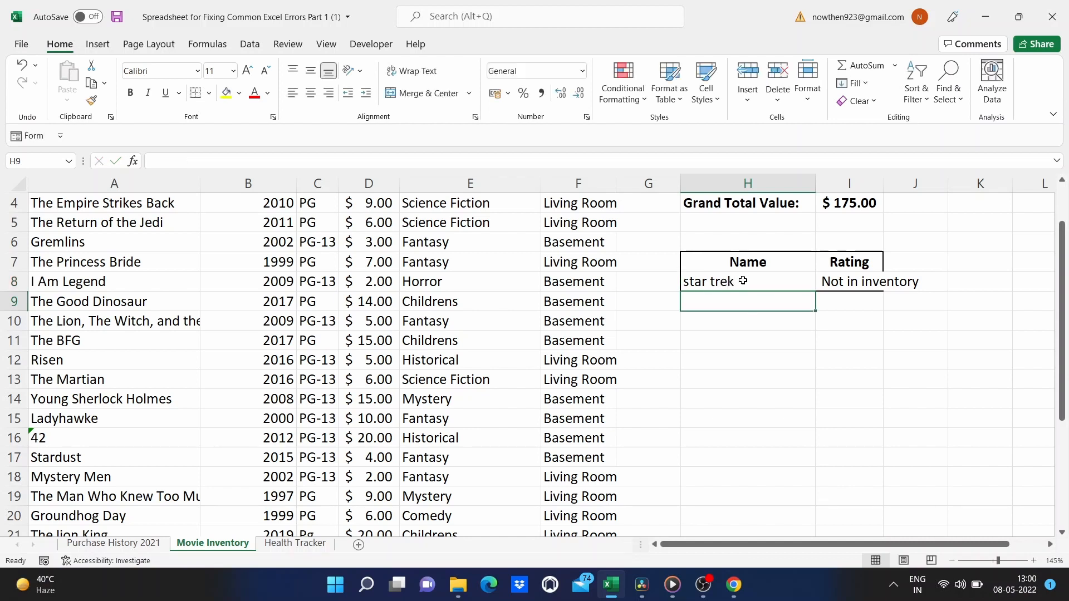
# Step: Change the lookup name in H8 to the bfg, a title that exists in the inventory
pyautogui.click(743, 281)
pyautogui.press('BackSpace')
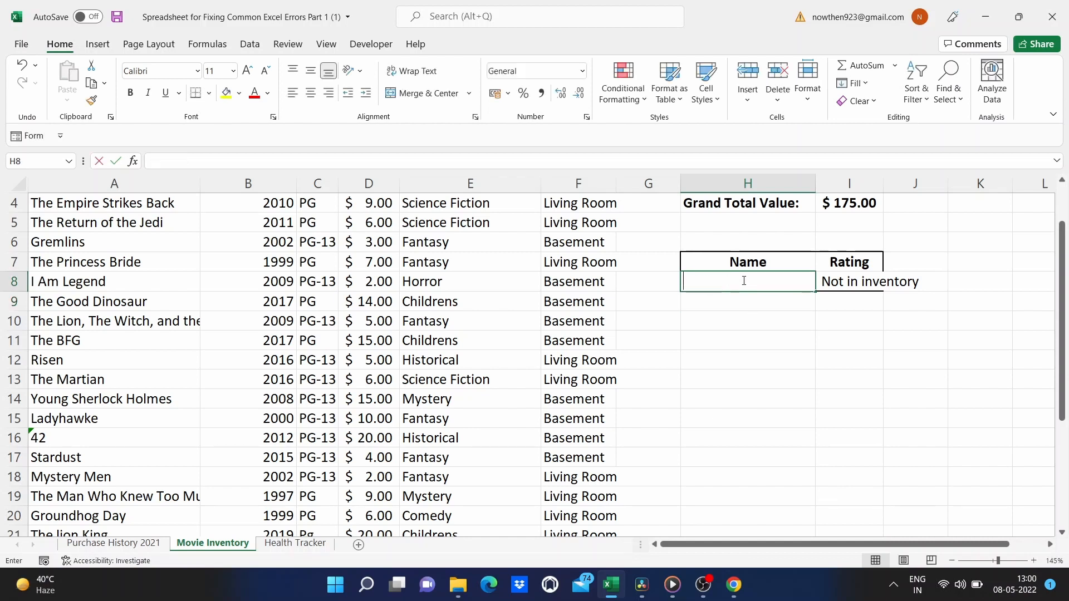
pyautogui.write('the b')
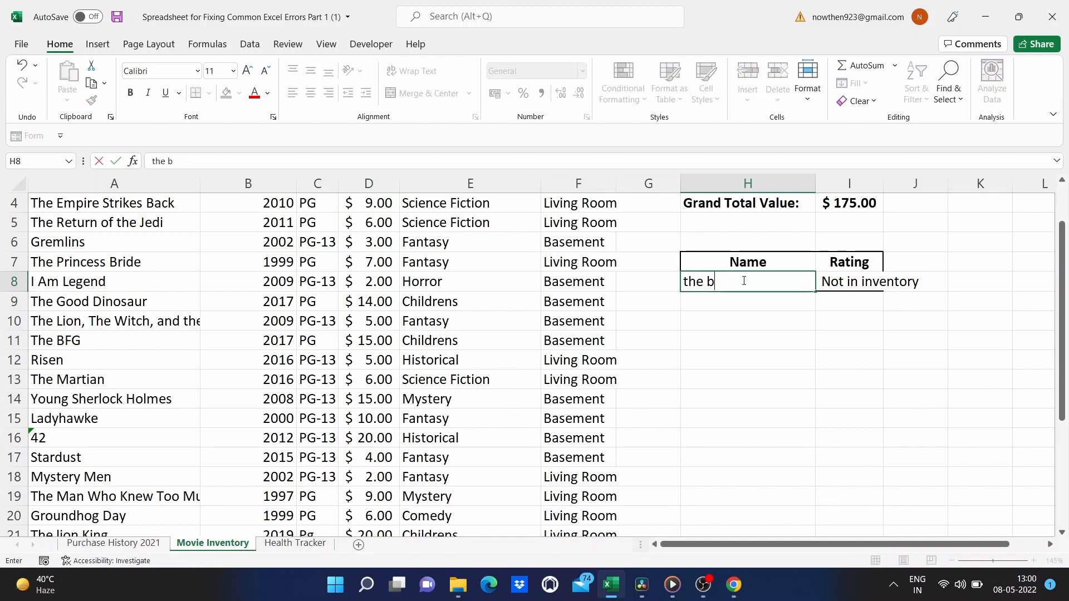
pyautogui.write('fg')
pyautogui.press('Return')
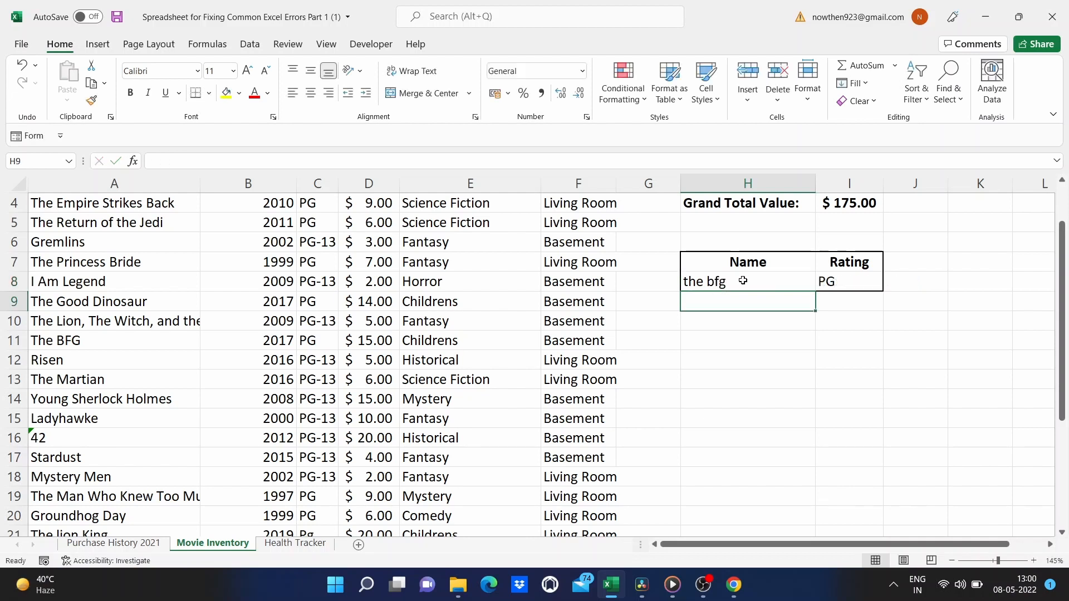
# Step: Switch to the Health Tracker sheet and examine its name, age and height cells
pyautogui.scroll(-2, 684, 387)
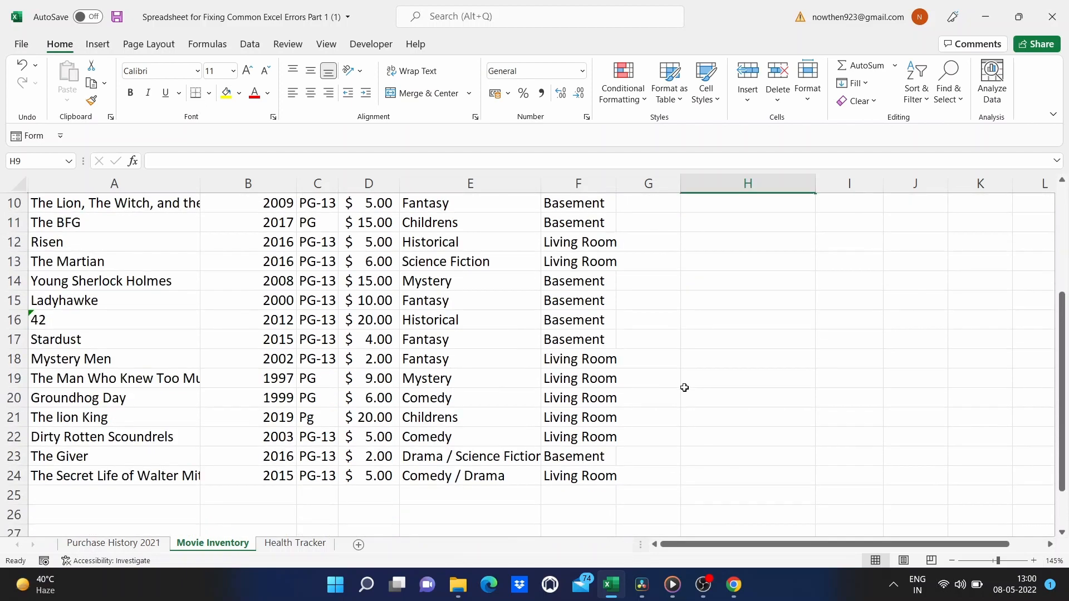
pyautogui.scroll(3, 684, 387)
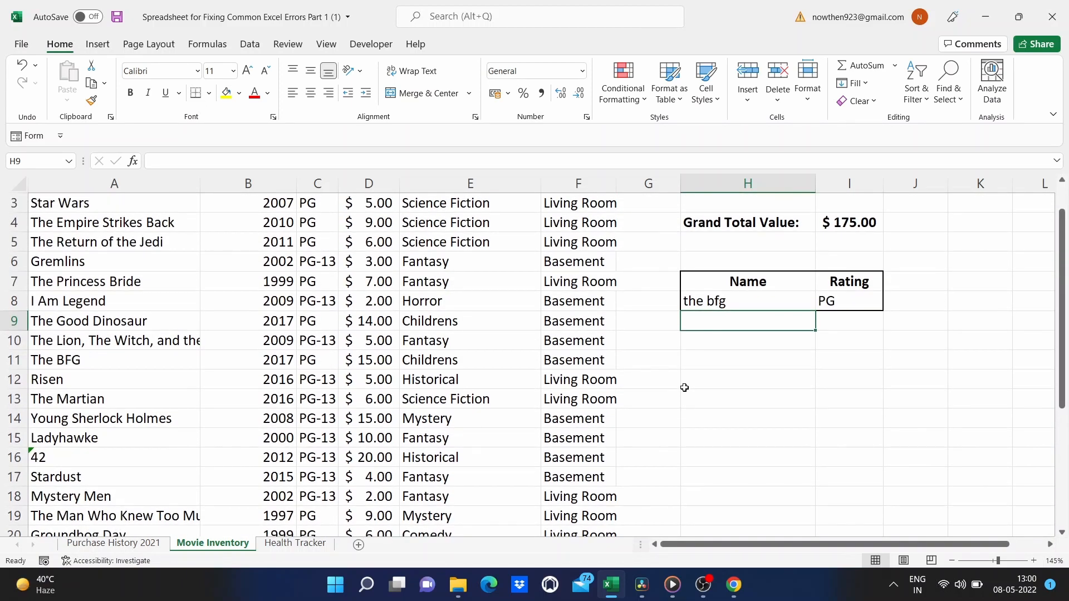
pyautogui.scroll(1, 684, 388)
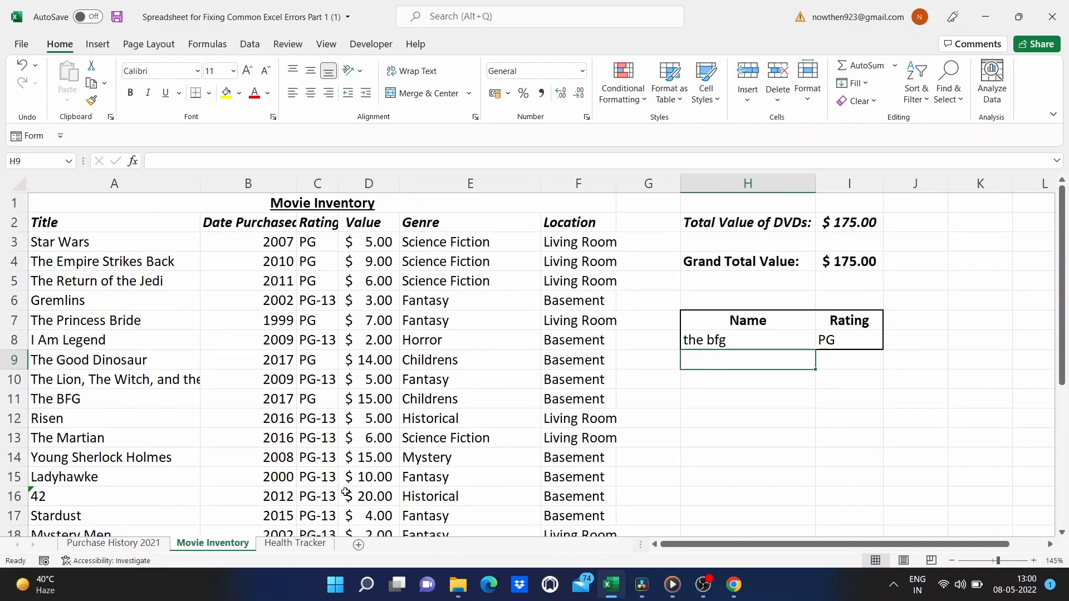
pyautogui.click(301, 547)
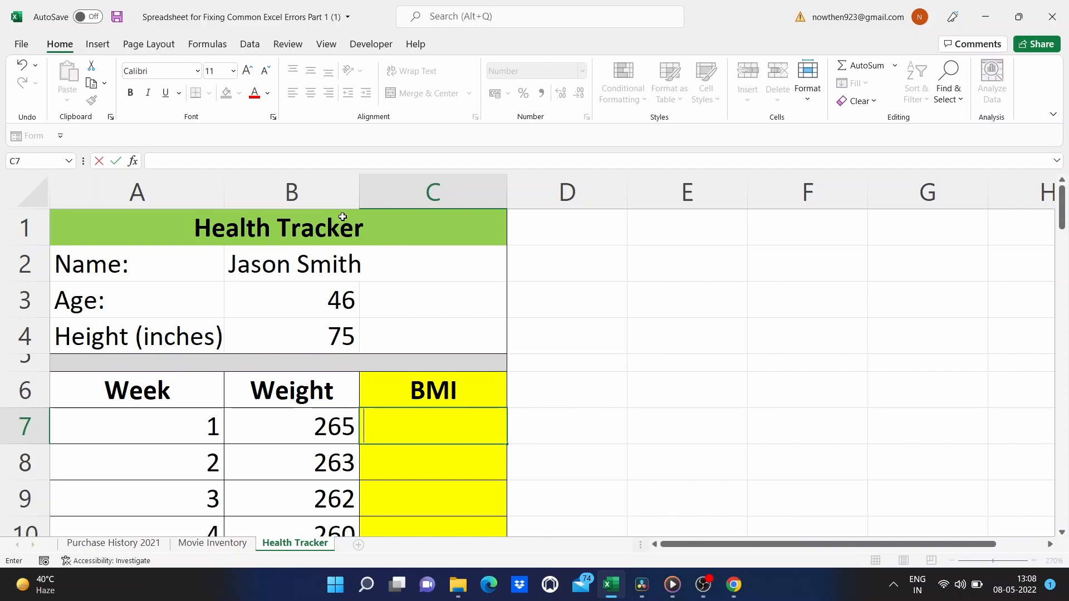
pyautogui.click(273, 251)
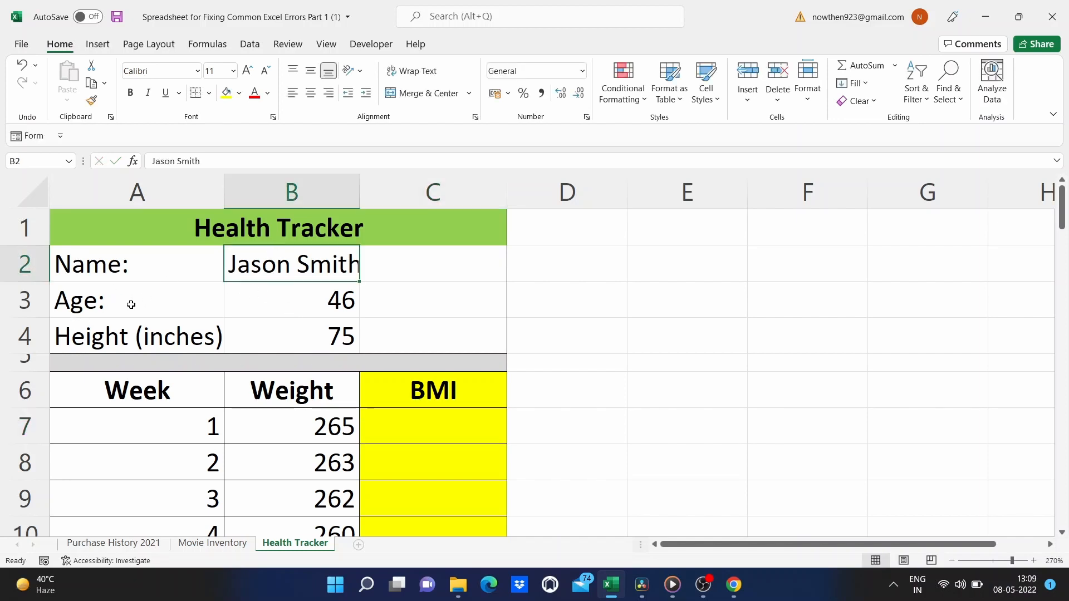
pyautogui.click(304, 298)
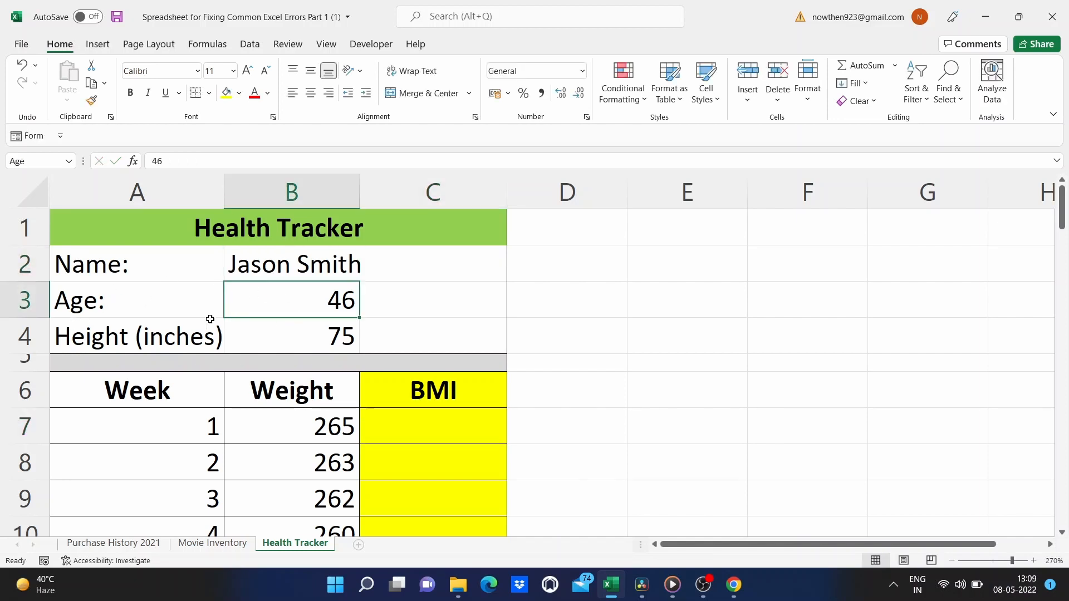
pyautogui.click(302, 338)
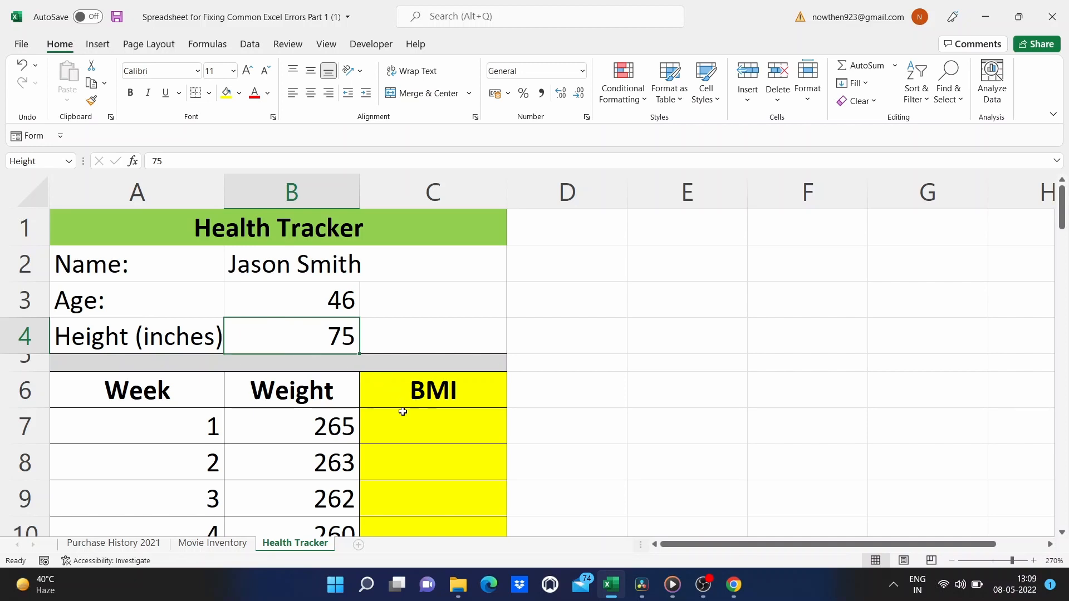
# Step: Write the week 1 BMI formula =b7*703/height in C7, using the named height cell
pyautogui.click(405, 442)
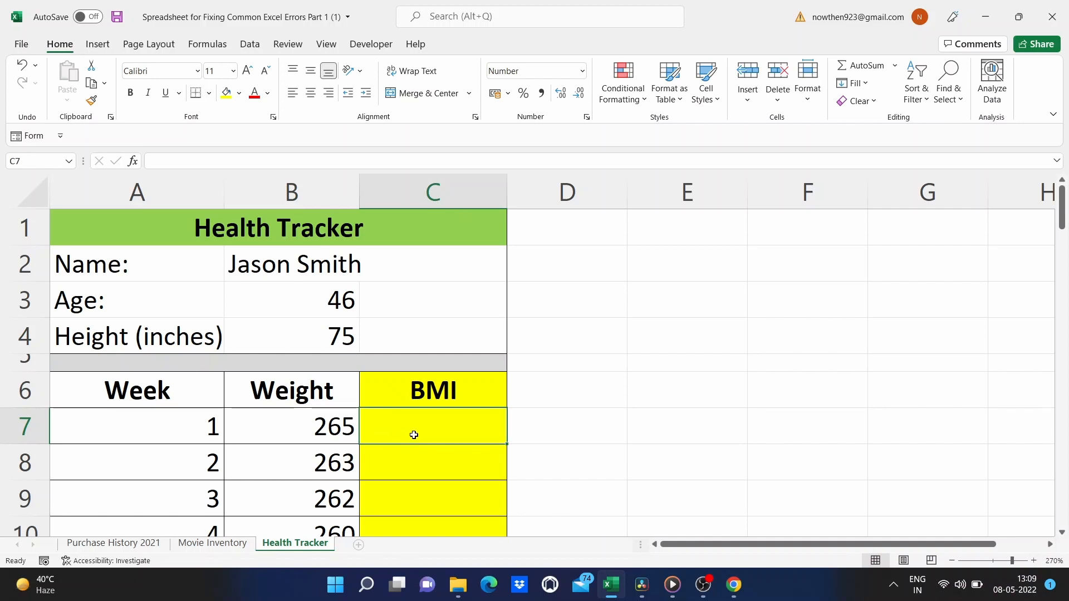
pyautogui.write('=')
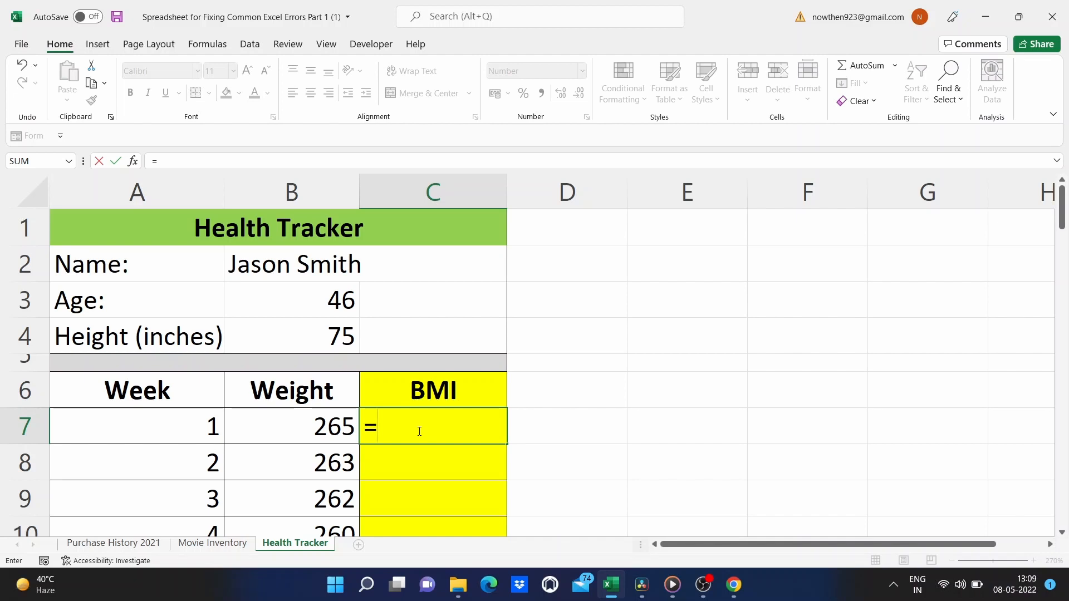
pyautogui.write('b7')
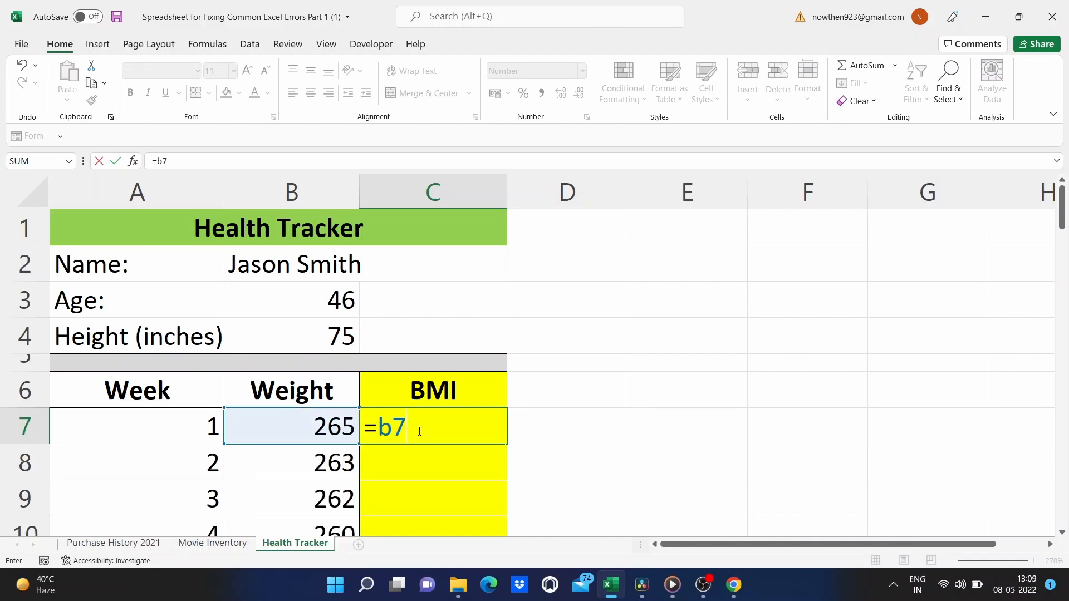
pyautogui.write('*')
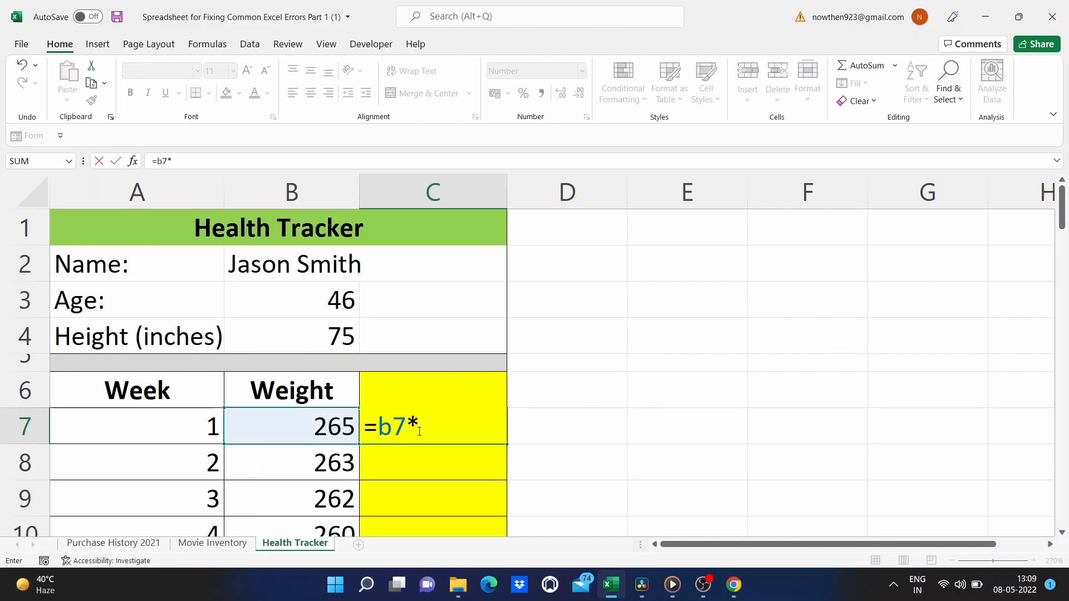
pyautogui.write('703/he')
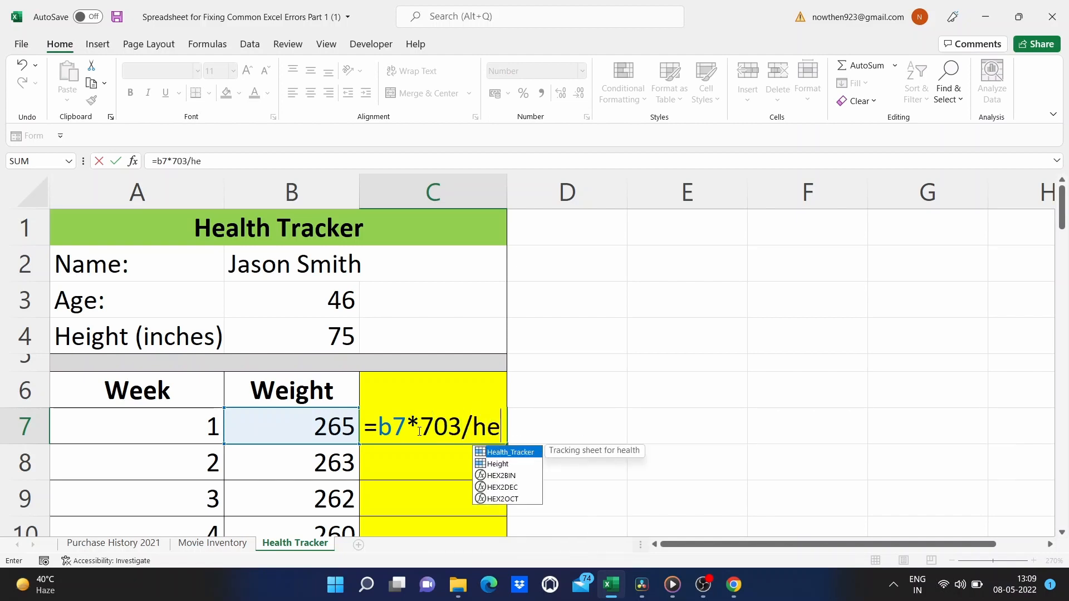
pyautogui.write('ight')
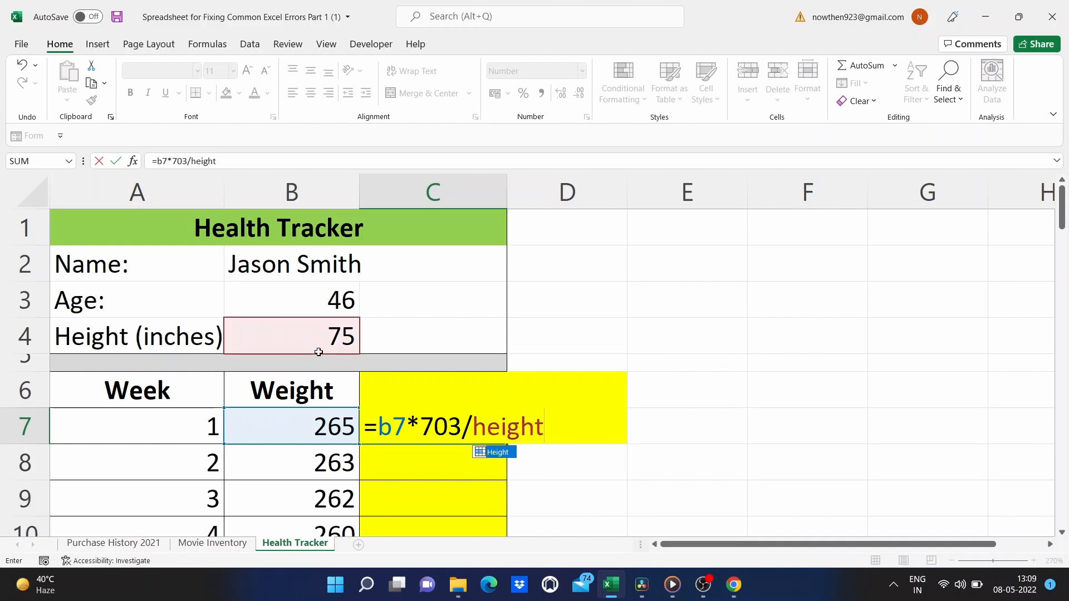
# Step: Misspell the height name as hight in C7's BMI formula and complete it as =b7*703/hight^2
pyautogui.press('BackSpace')
pyautogui.press('BackSpace')
pyautogui.press('BackSpace')
pyautogui.press('BackSpace')
pyautogui.press('BackSpace')
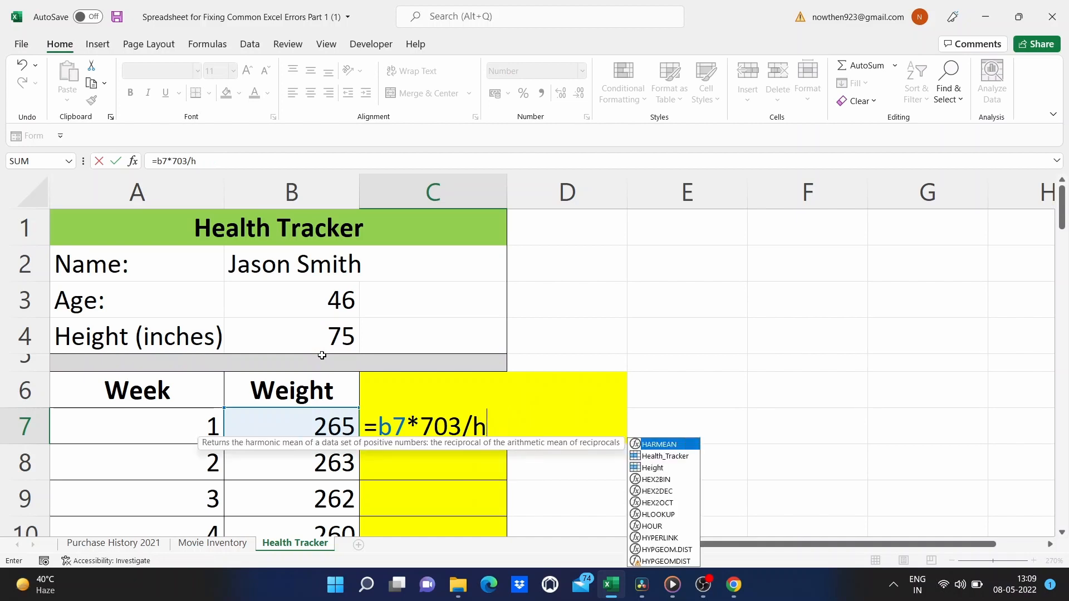
pyautogui.write('ight')
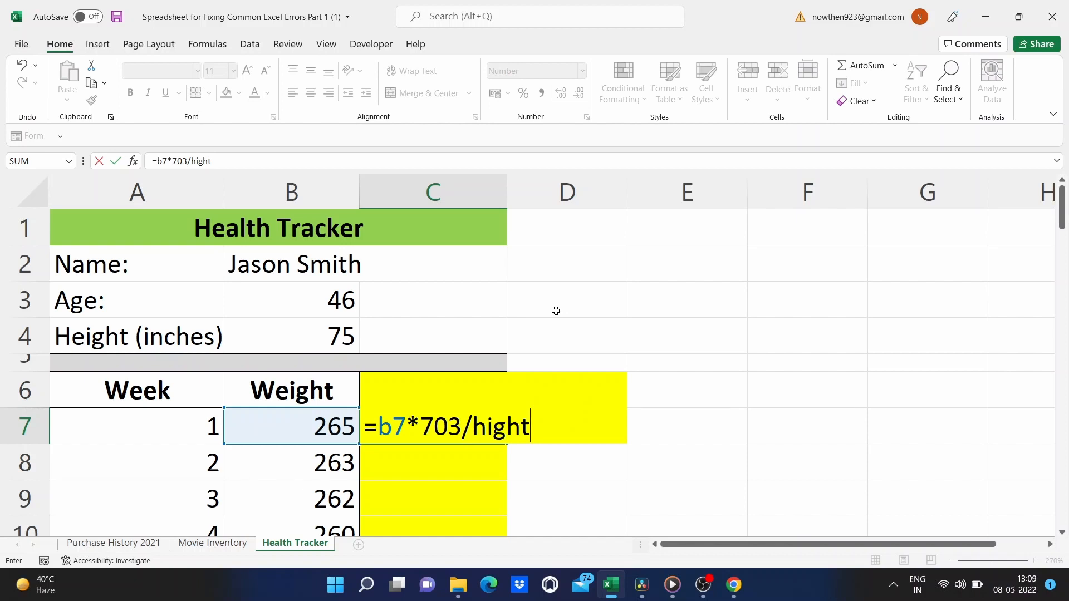
pyautogui.write('^2')
pyautogui.press('Return')
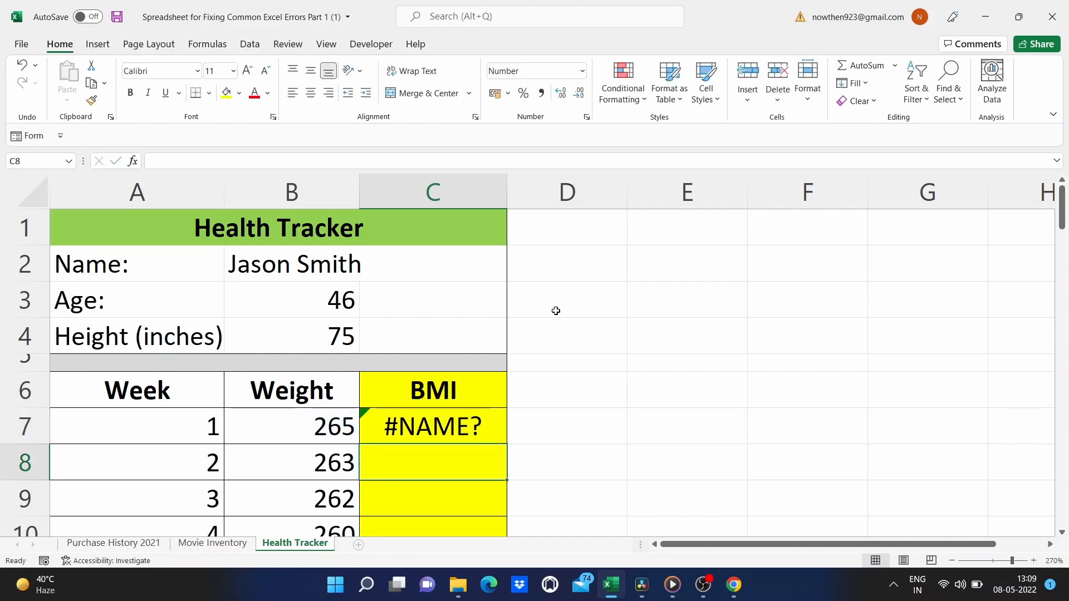
# Step: Correct hight to height in C7's BMI formula and check the workbook's list of defined names
pyautogui.click(441, 429)
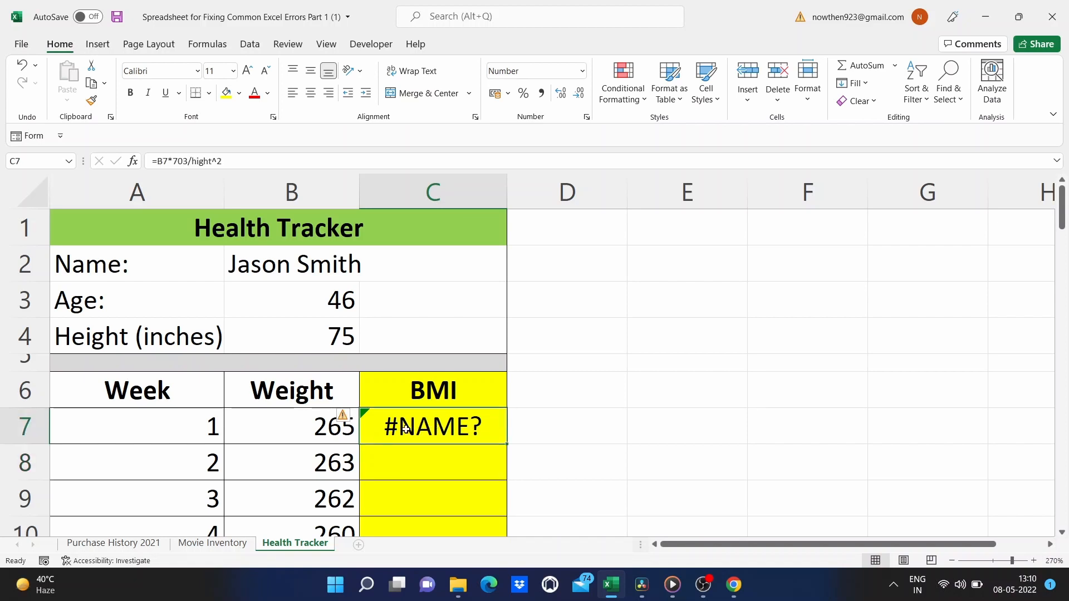
pyautogui.doubleClick(451, 431)
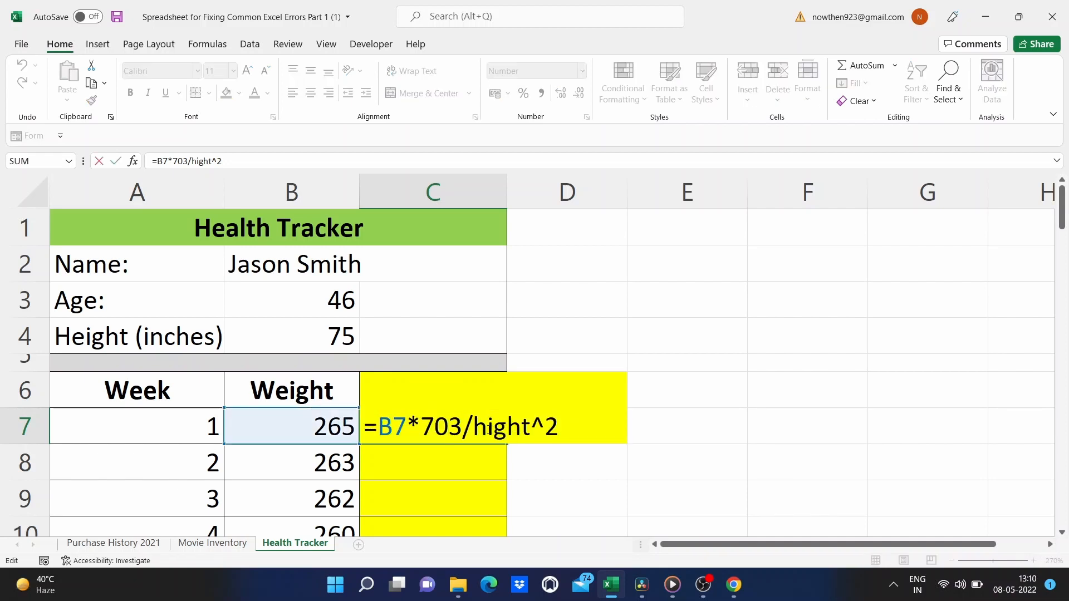
pyautogui.click(488, 427)
pyautogui.click(536, 351)
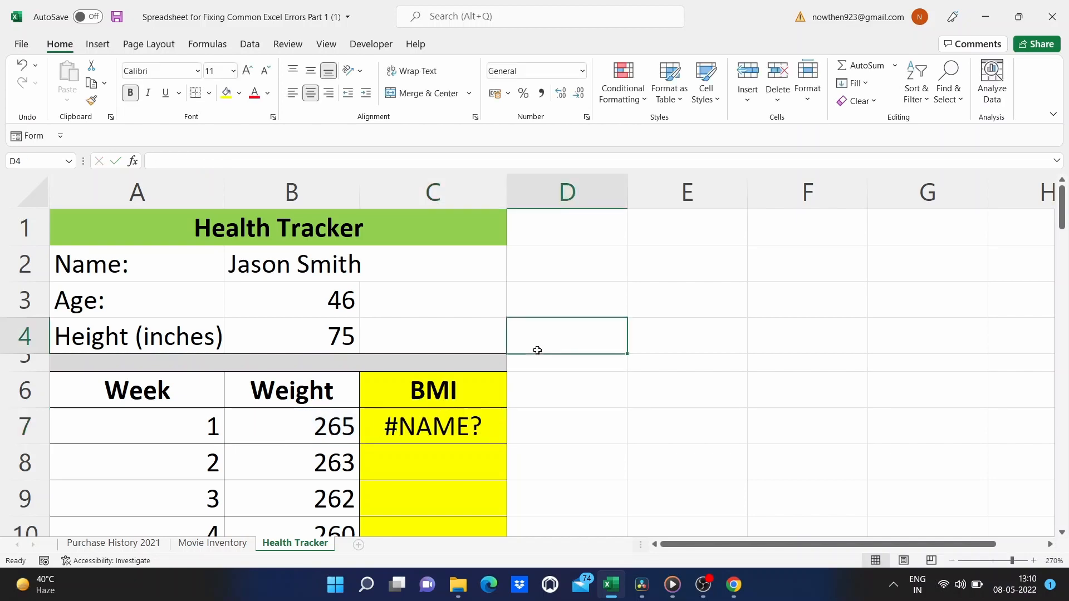
pyautogui.doubleClick(446, 429)
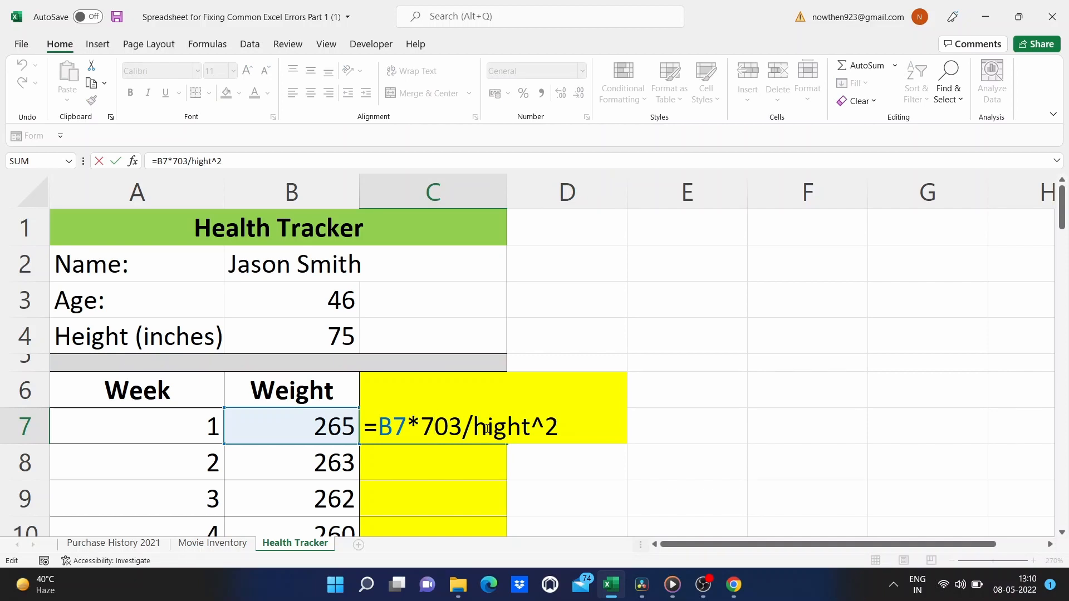
pyautogui.click(487, 429)
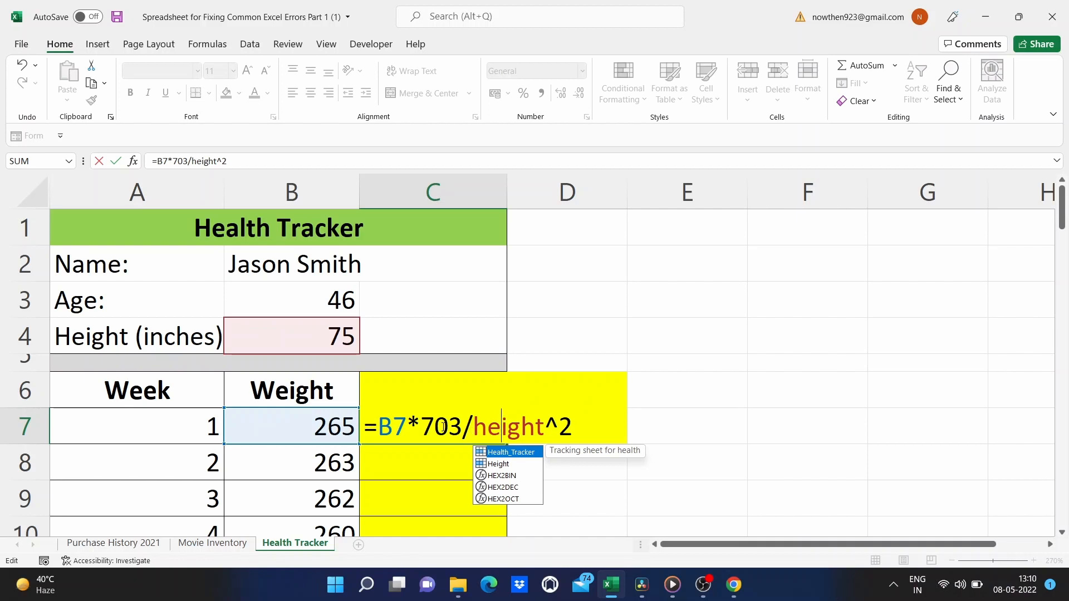
pyautogui.press('Return')
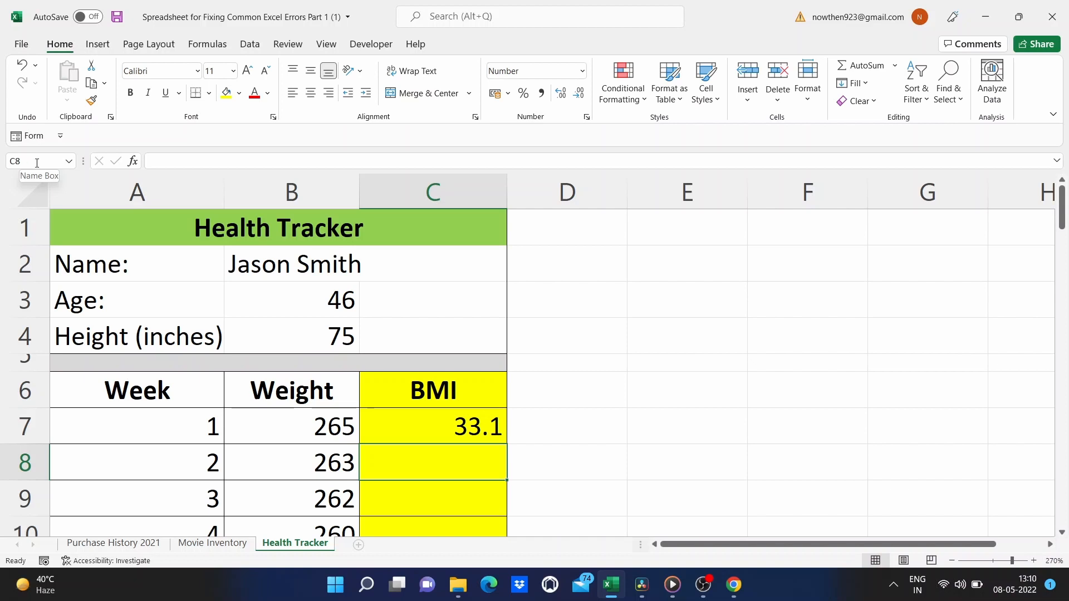
pyautogui.click(69, 161)
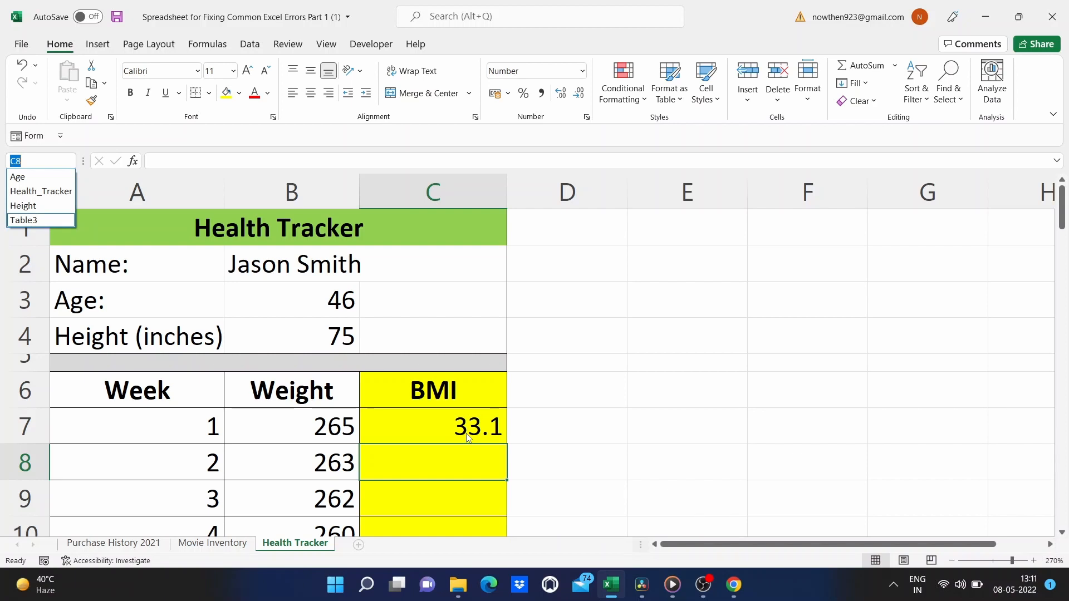
pyautogui.click(595, 403)
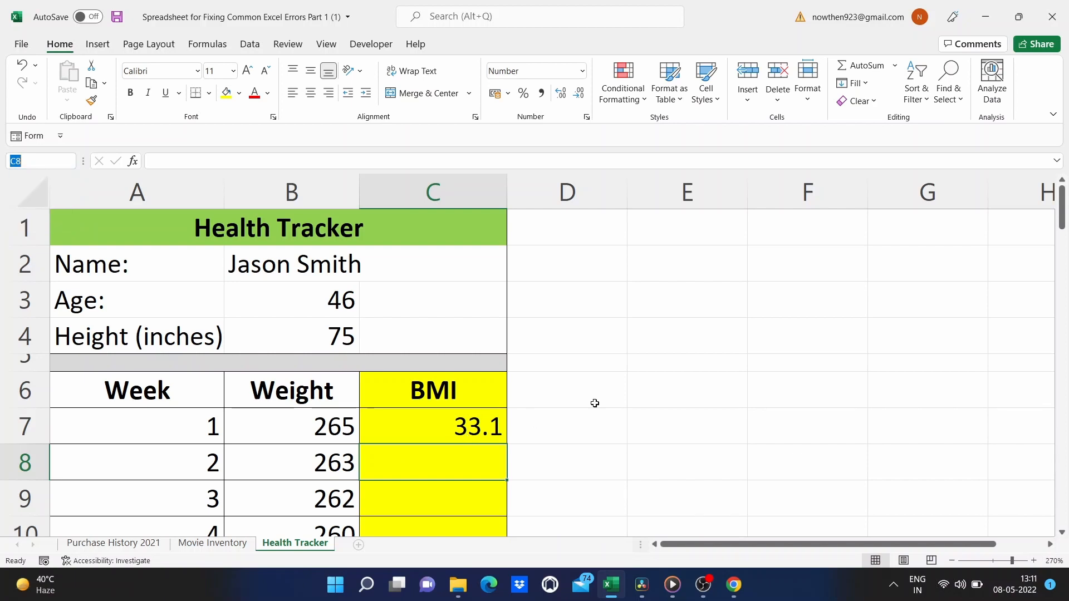
# Step: Enter the formula =sum(b1:b59) in B60, below the last week's row of the Weight column
pyautogui.scroll(-20, 595, 403)
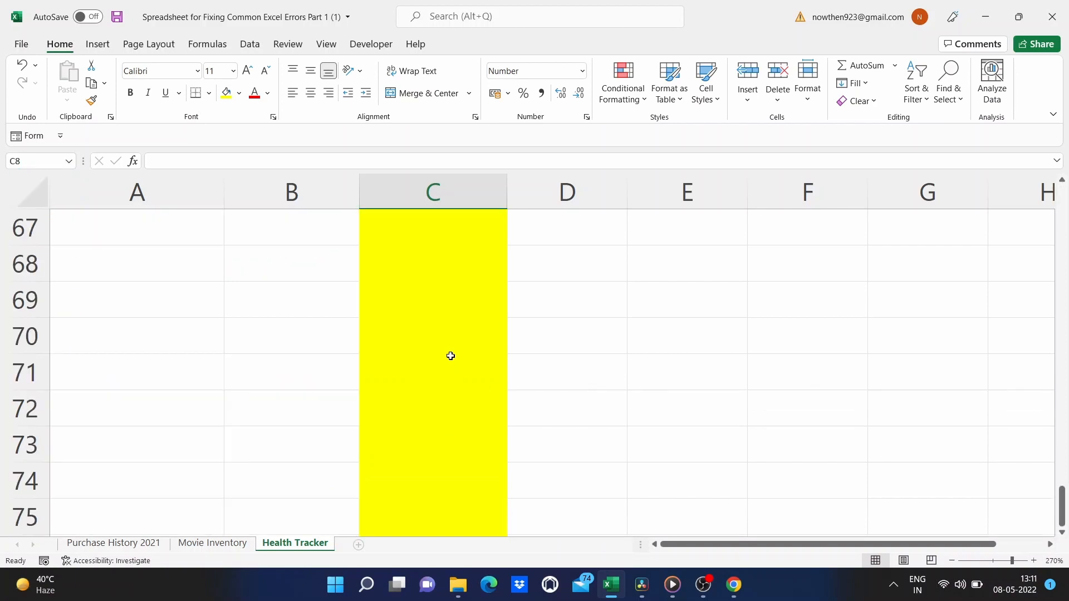
pyautogui.scroll(-18, 451, 356)
pyautogui.scroll(-12, 451, 356)
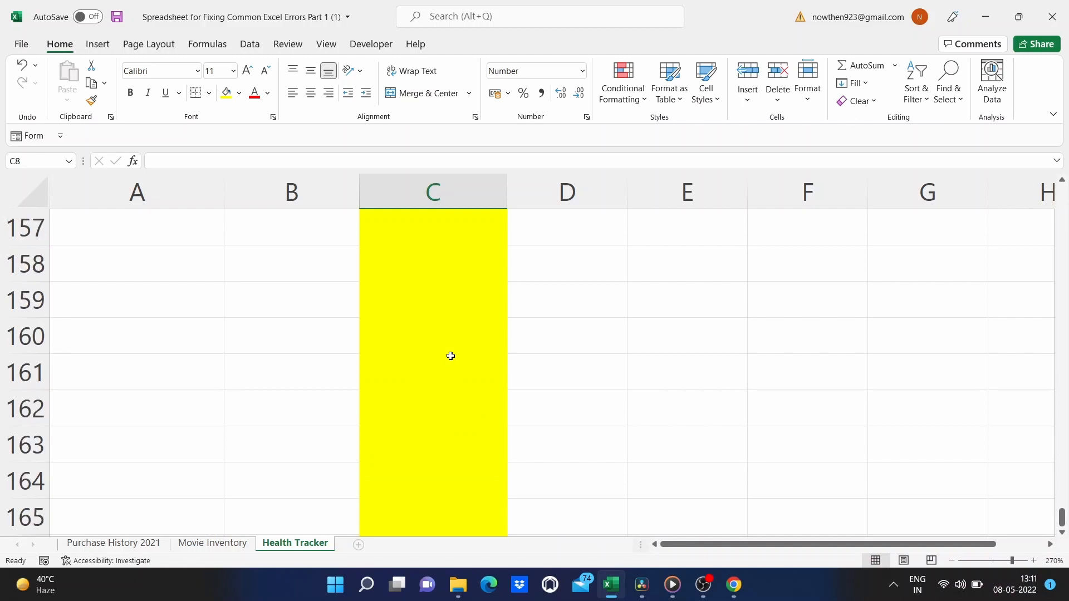
pyautogui.scroll(20, 450, 356)
pyautogui.scroll(-4, 450, 356)
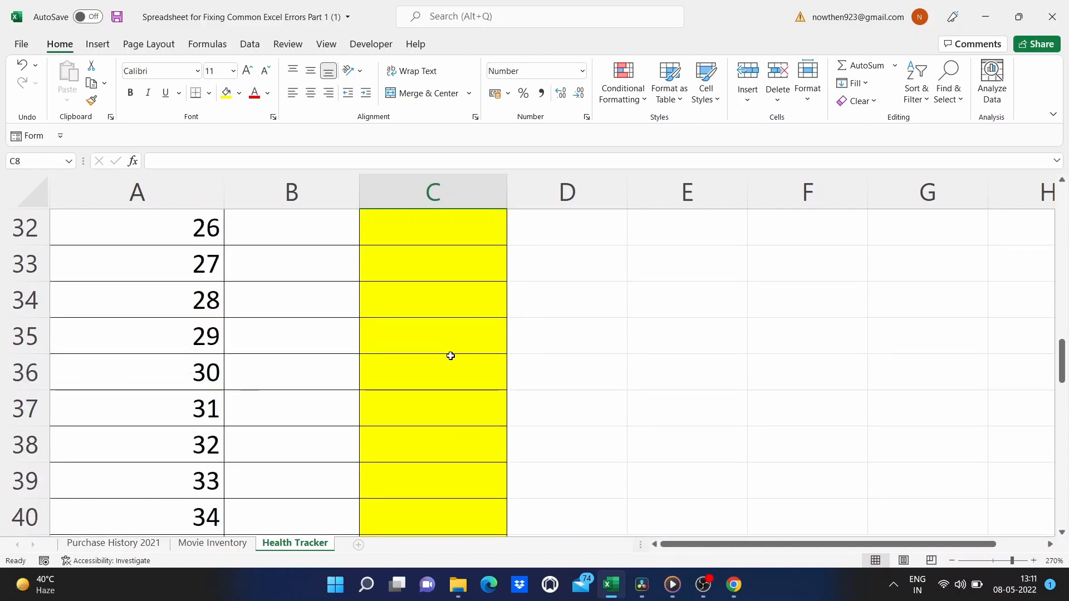
pyautogui.scroll(-9, 450, 356)
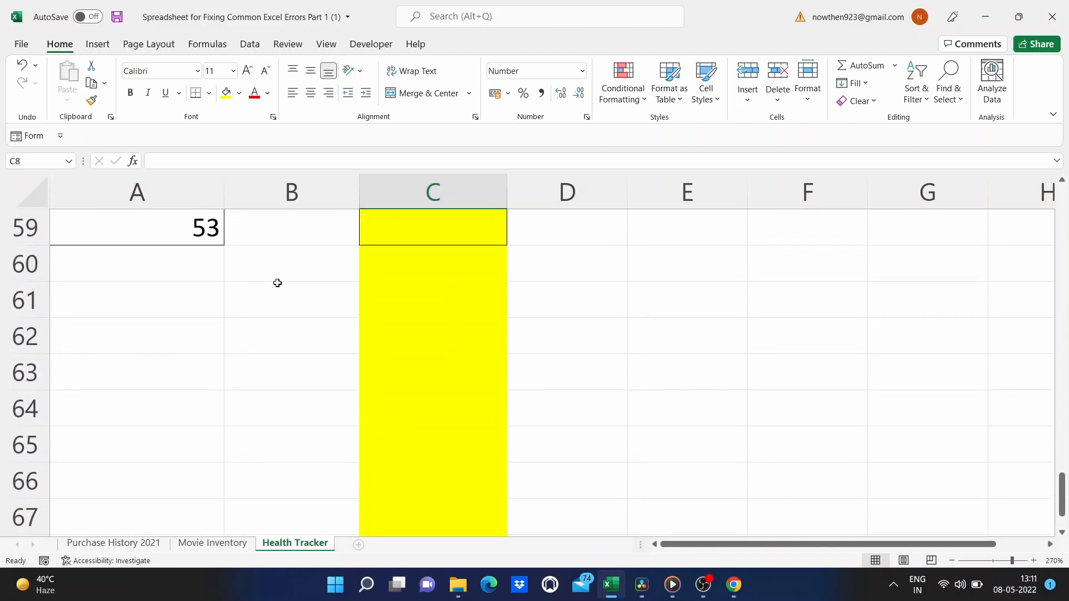
pyautogui.click(282, 273)
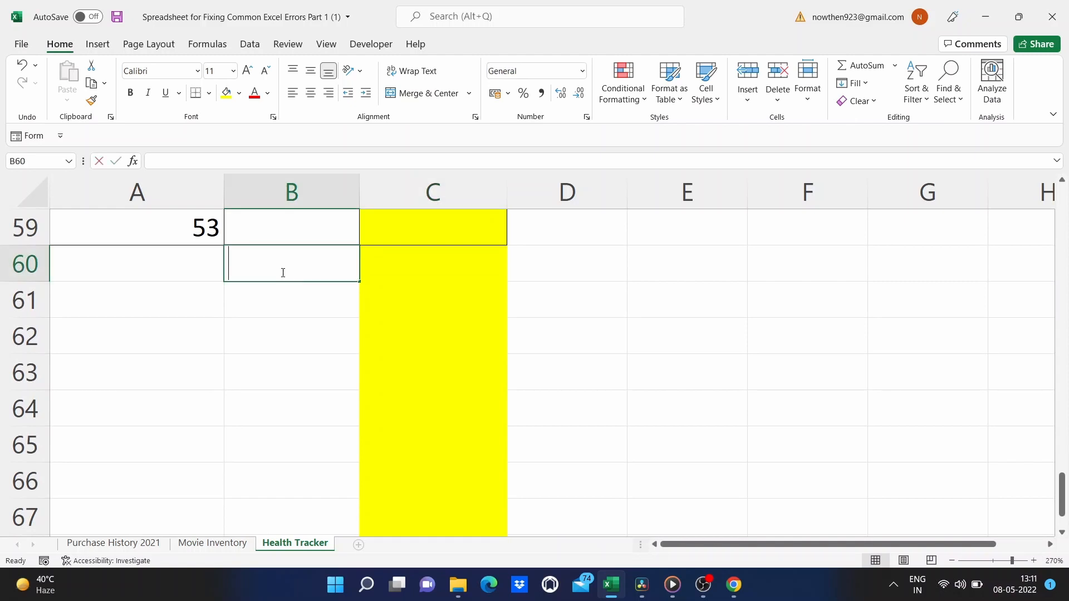
pyautogui.write('=sum')
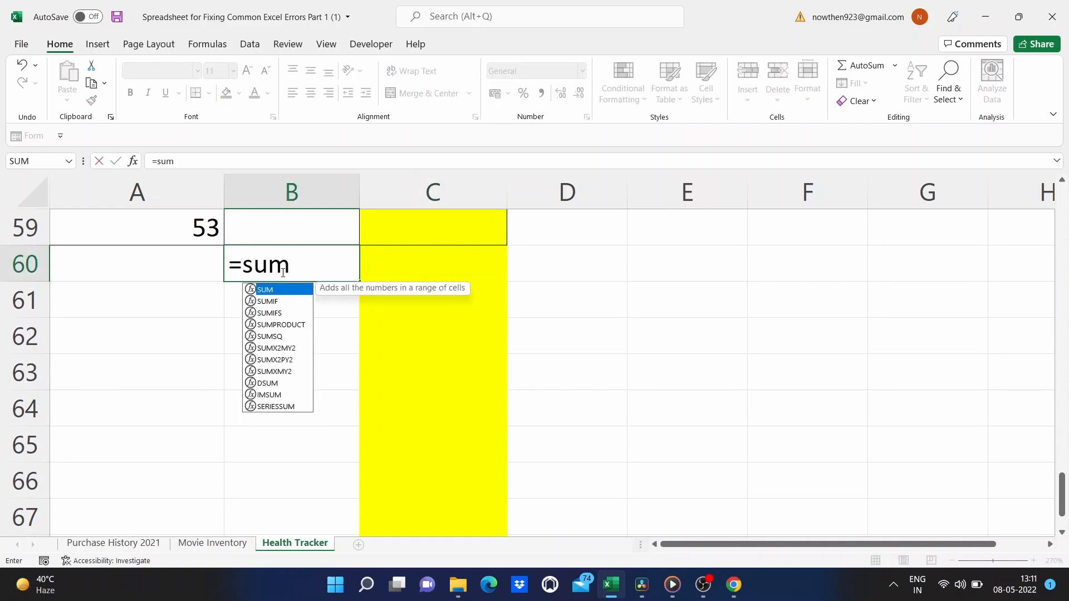
pyautogui.write(' 9')
pyautogui.press('BackSpace')
pyautogui.press('BackSpace')
pyautogui.write('(b')
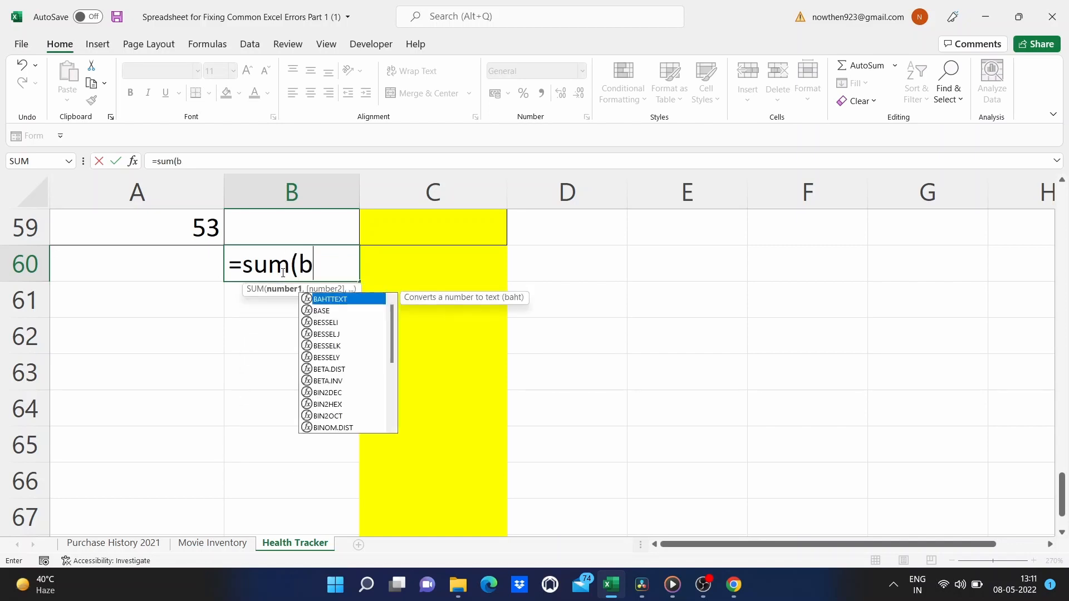
pyautogui.write('1')
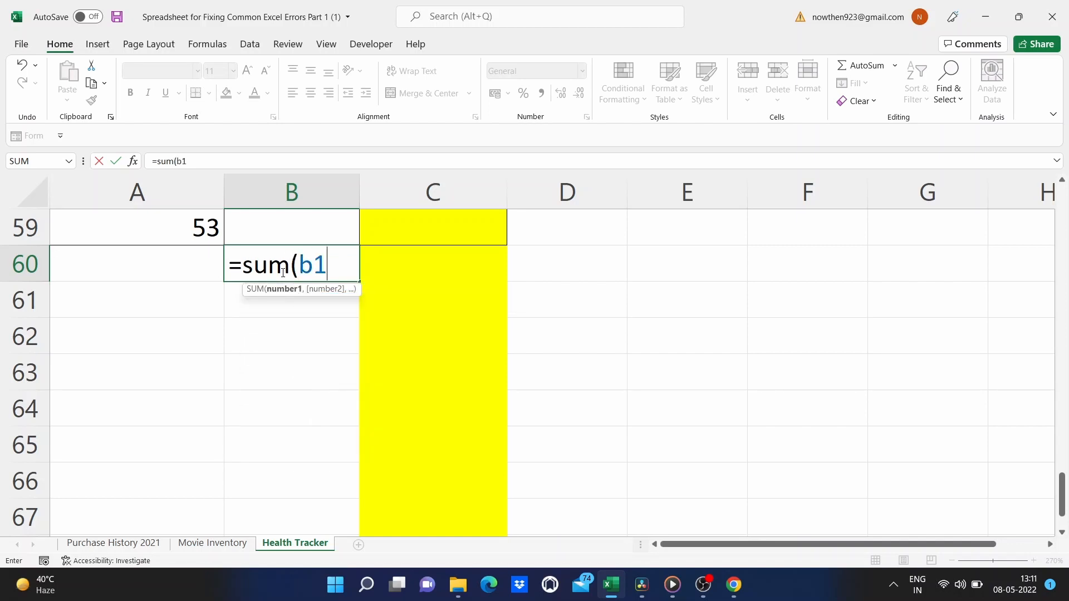
pyautogui.write(':')
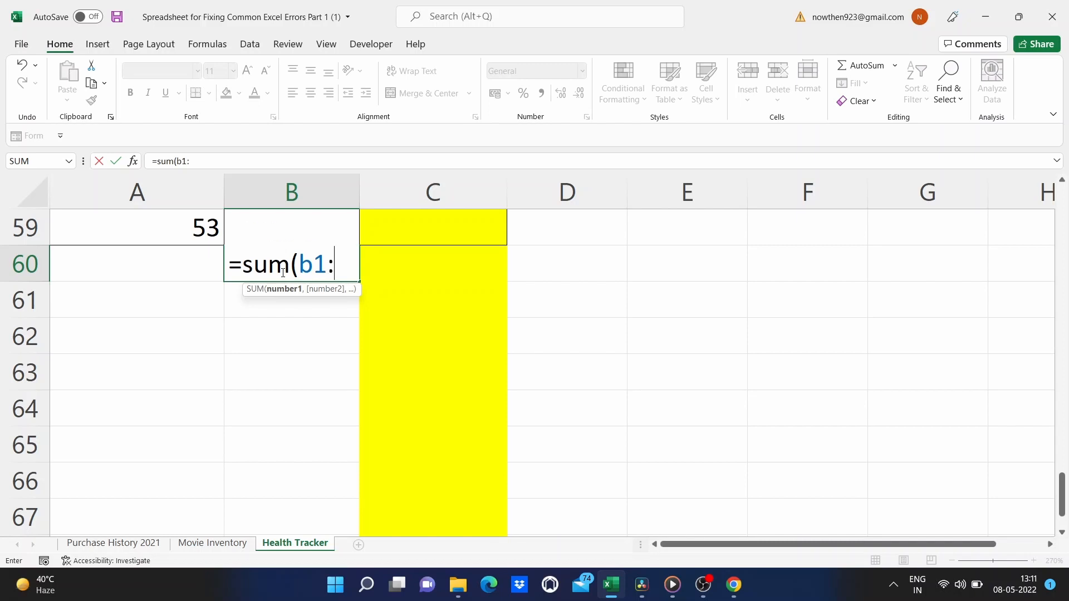
pyautogui.write('b59')
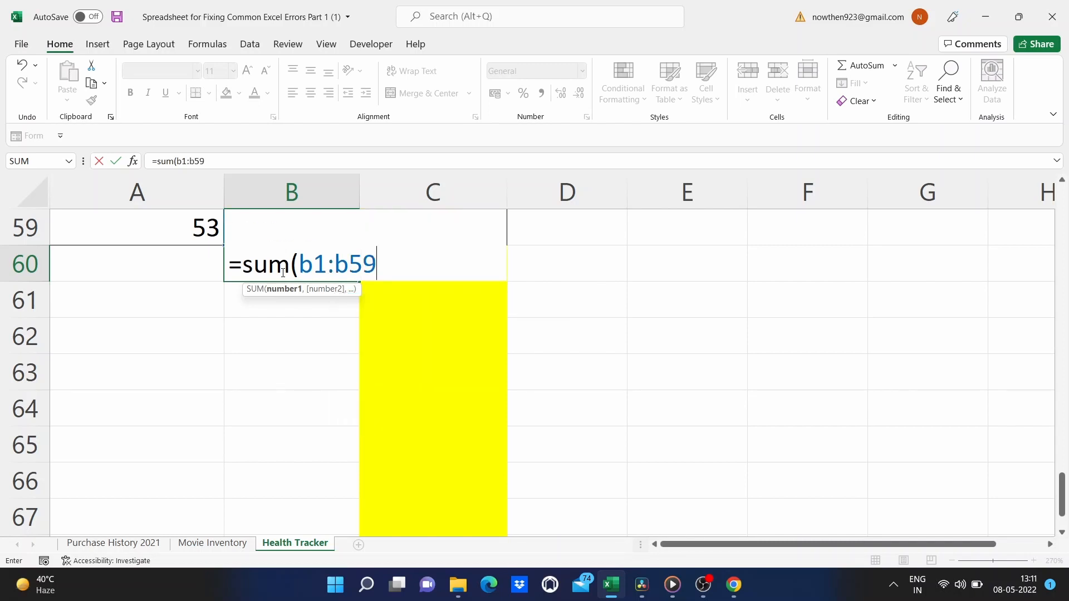
pyautogui.press('Return')
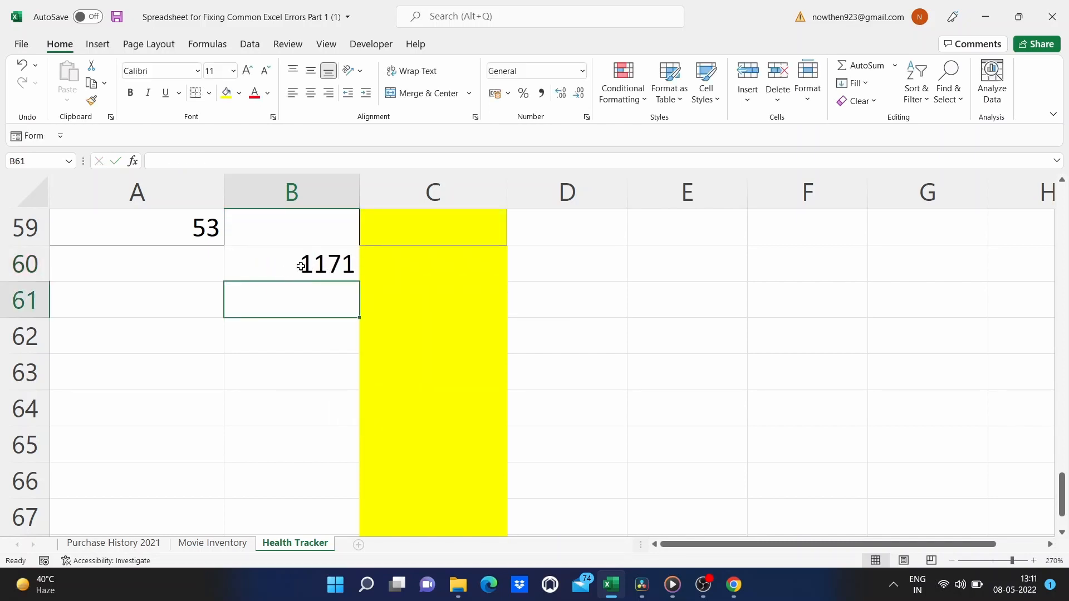
# Step: Misspell the function in B60 by shortening SUM to SU
pyautogui.doubleClick(298, 265)
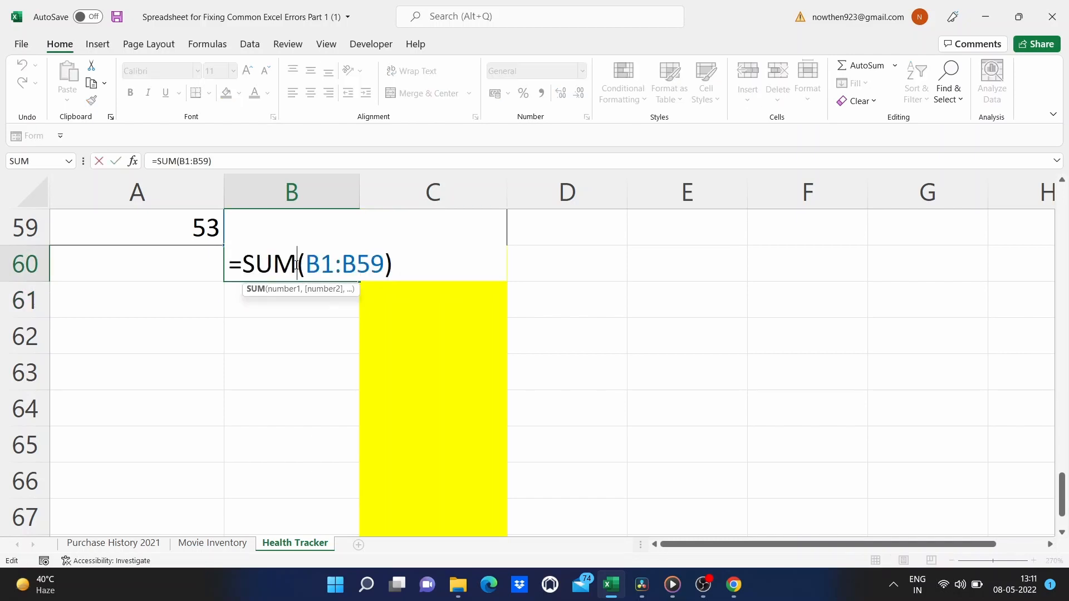
pyautogui.press('BackSpace')
pyautogui.press('Return')
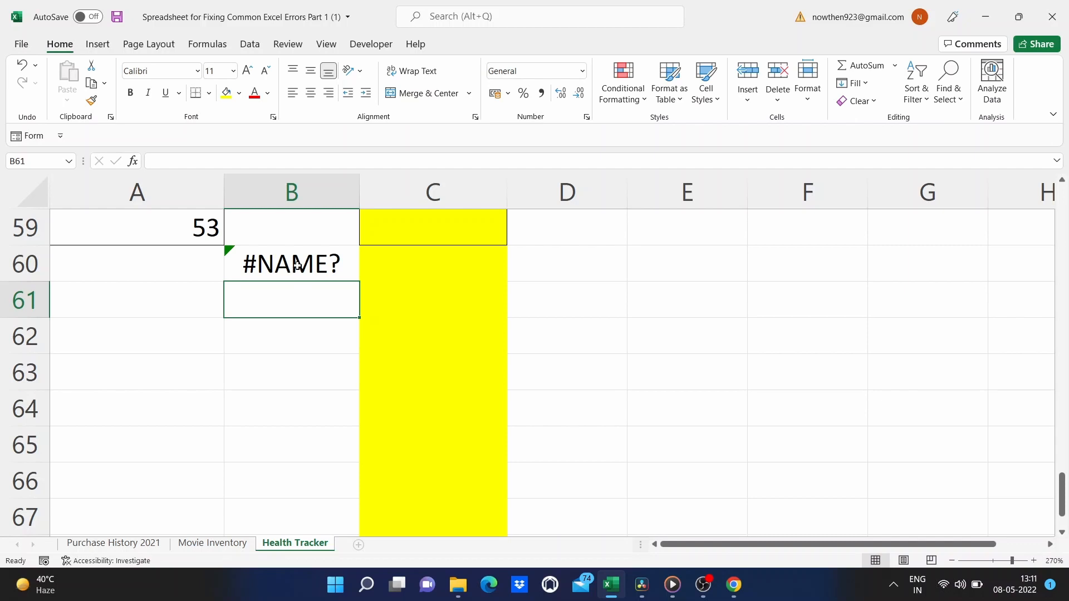
# Step: Replace the misspelled function name SU in B60 with average, keeping the range B1:B59
pyautogui.doubleClick(296, 266)
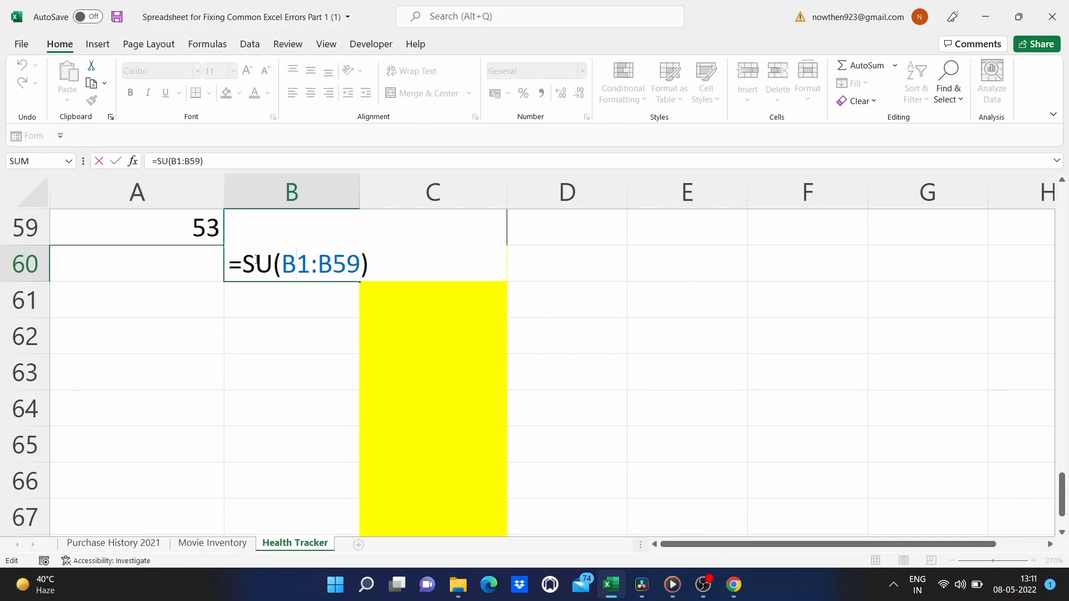
pyautogui.press('Left')
pyautogui.press('Left')
pyautogui.press('Left')
pyautogui.hotkey('shift', 'Right')
pyautogui.hotkey('shift', 'Left')
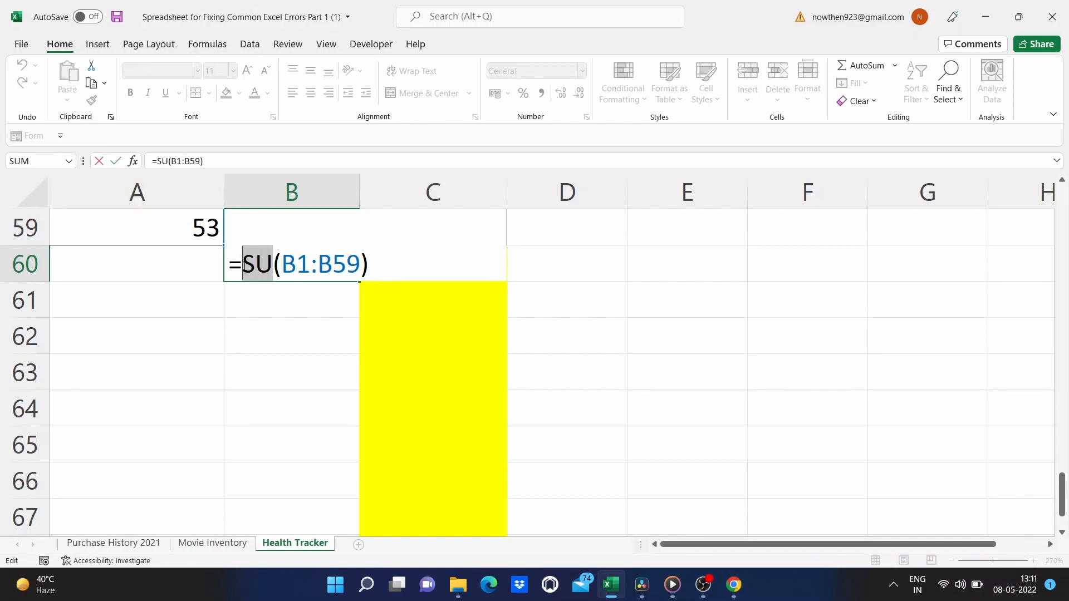
pyautogui.press('BackSpace')
pyautogui.write('averagae')
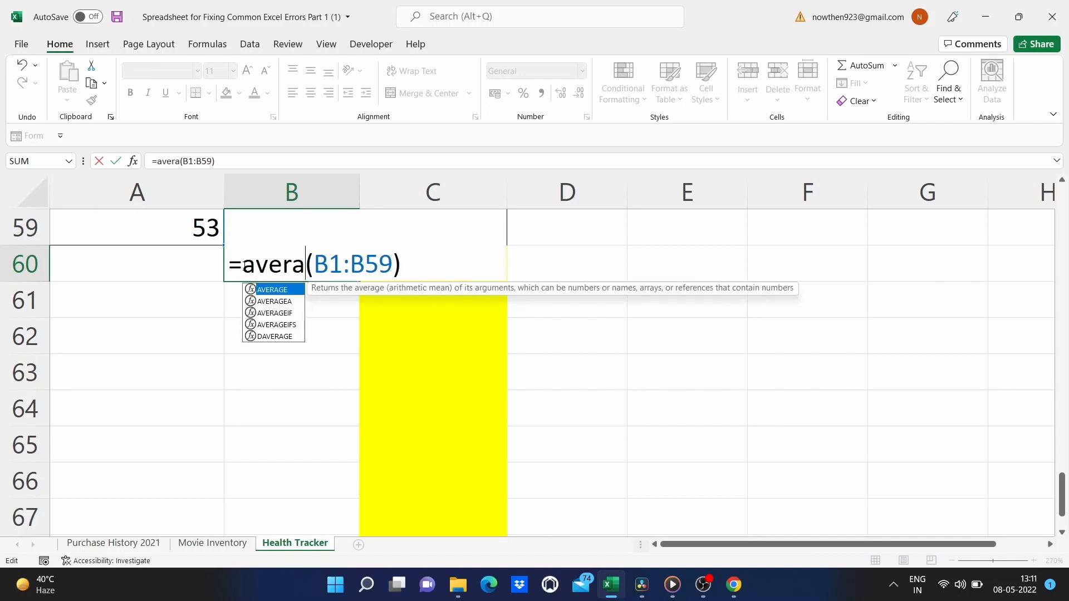
pyautogui.press('BackSpace')
pyautogui.press('BackSpace')
pyautogui.write('e')
pyautogui.press('Return')
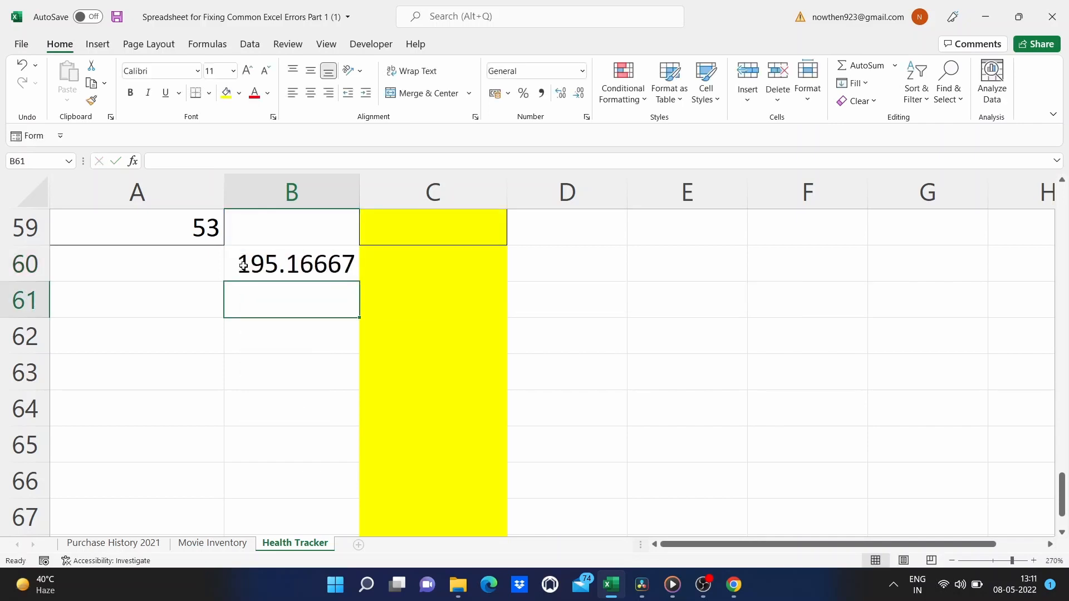
# Step: Delete the letters VER from AVERAGE in B60 so the formula reads =AAGE(B1:B59)
pyautogui.doubleClick(262, 273)
pyautogui.moveTo(259, 270); pyautogui.dragTo(301, 273)
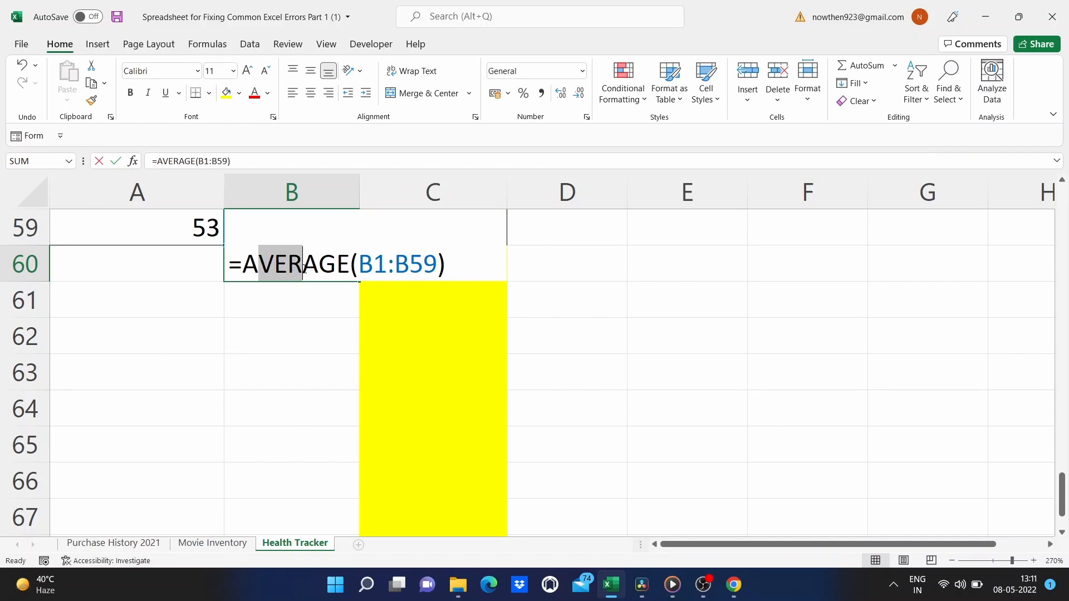
pyautogui.press('BackSpace')
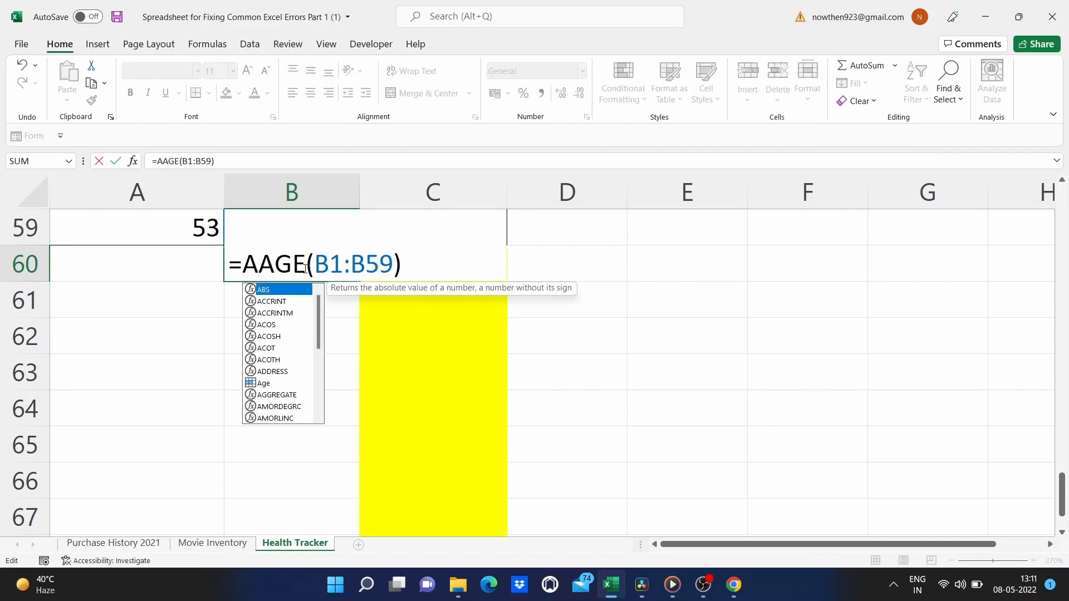
pyautogui.press('Return')
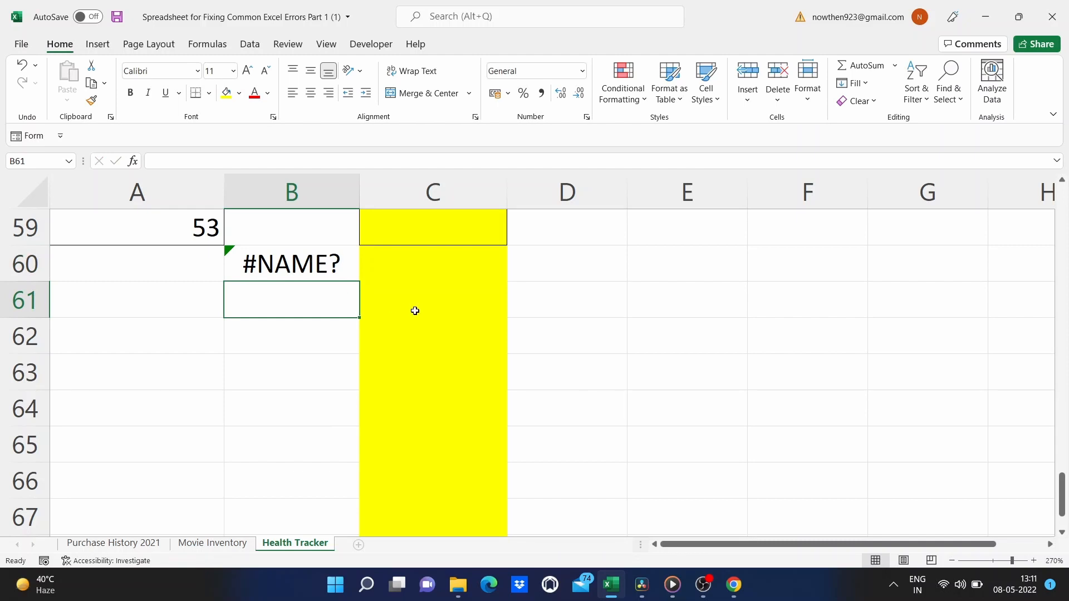
# Step: Enclose the named range Height in quotation marks in C7 so the BMI formula reads =B7*703/"Height"^2
pyautogui.scroll(10, 415, 310)
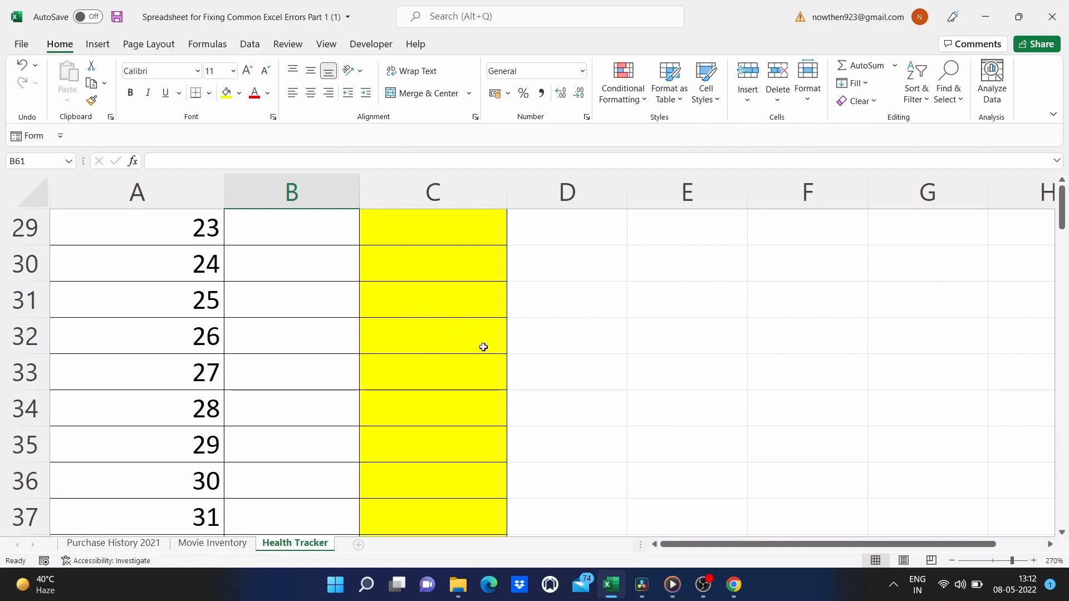
pyautogui.scroll(10, 483, 347)
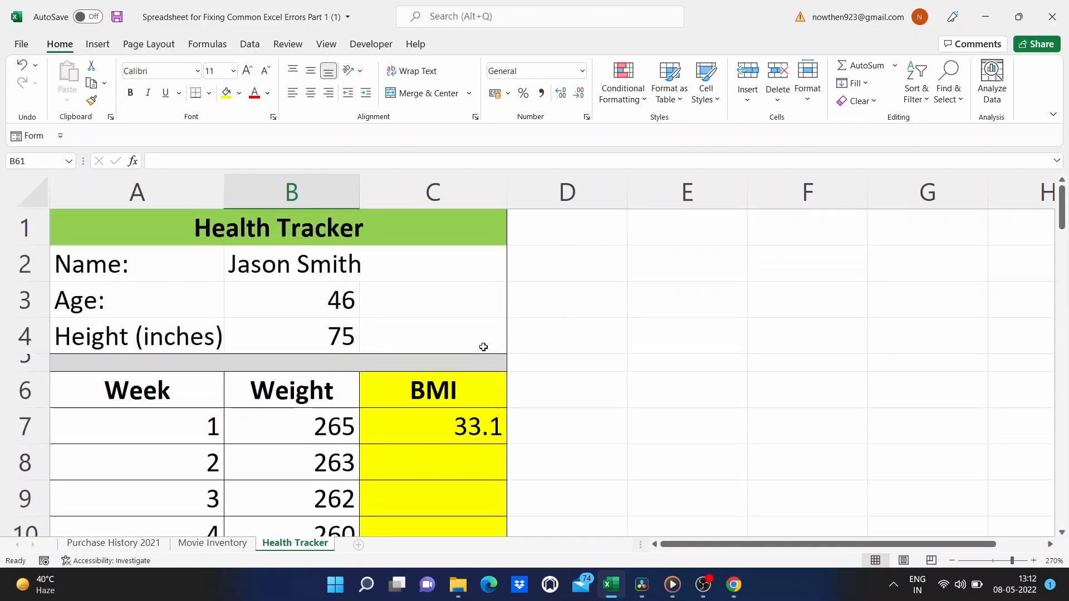
pyautogui.doubleClick(434, 434)
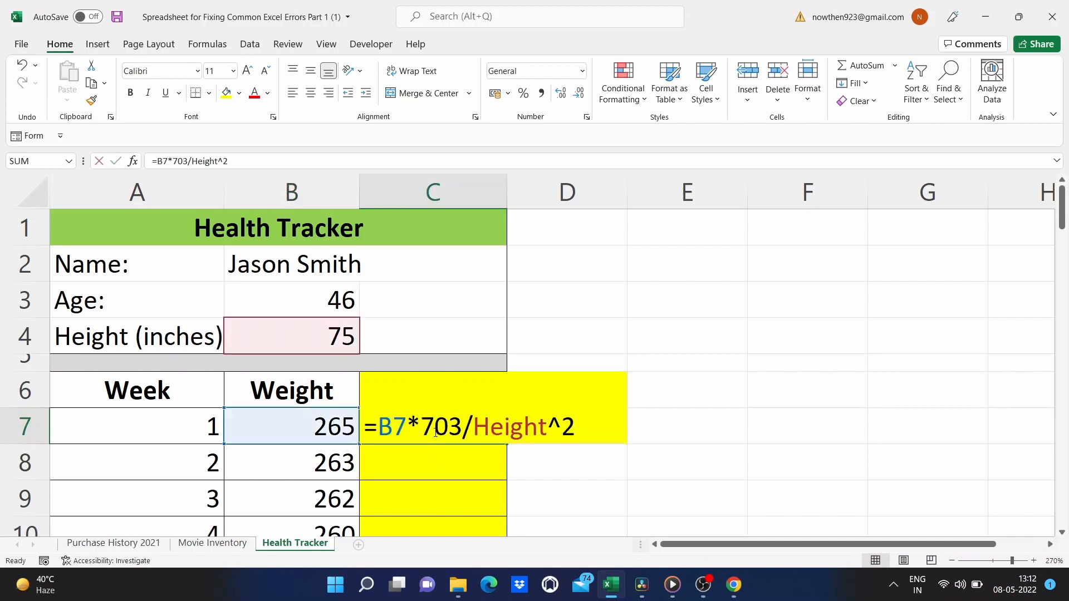
pyautogui.click(475, 429)
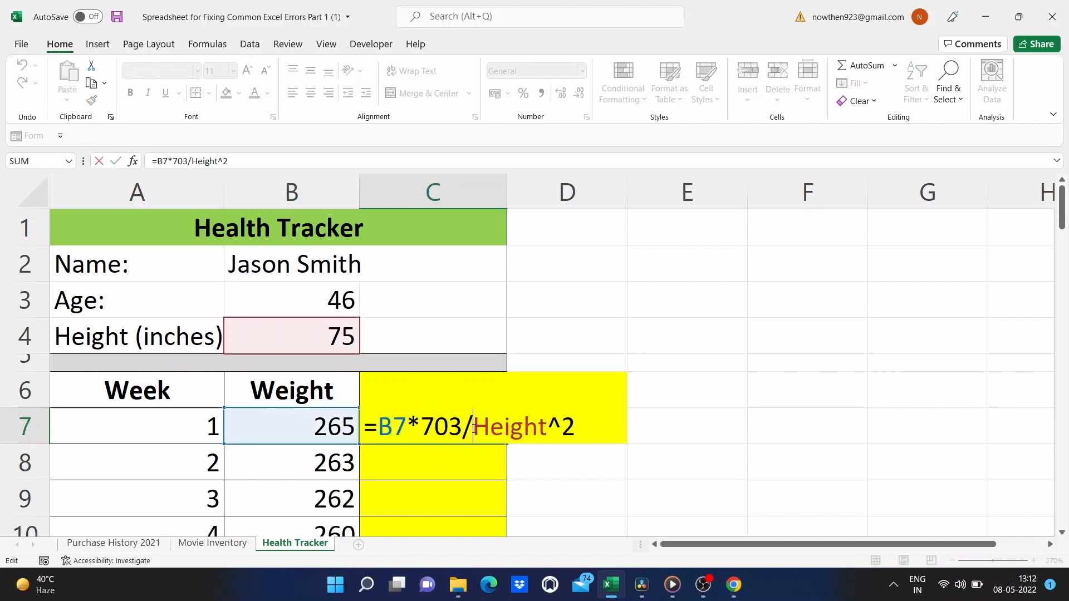
pyautogui.write('"')
pyautogui.press('Right')
pyautogui.press('Right')
pyautogui.press('Right')
pyautogui.press('Right')
pyautogui.press('Right')
pyautogui.press('Right')
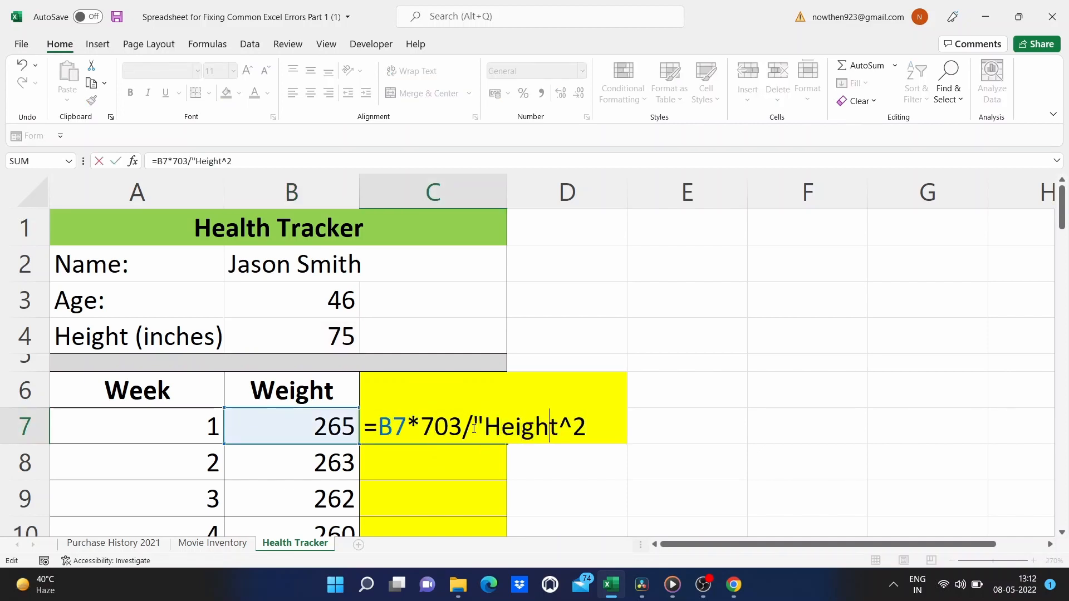
pyautogui.write('"')
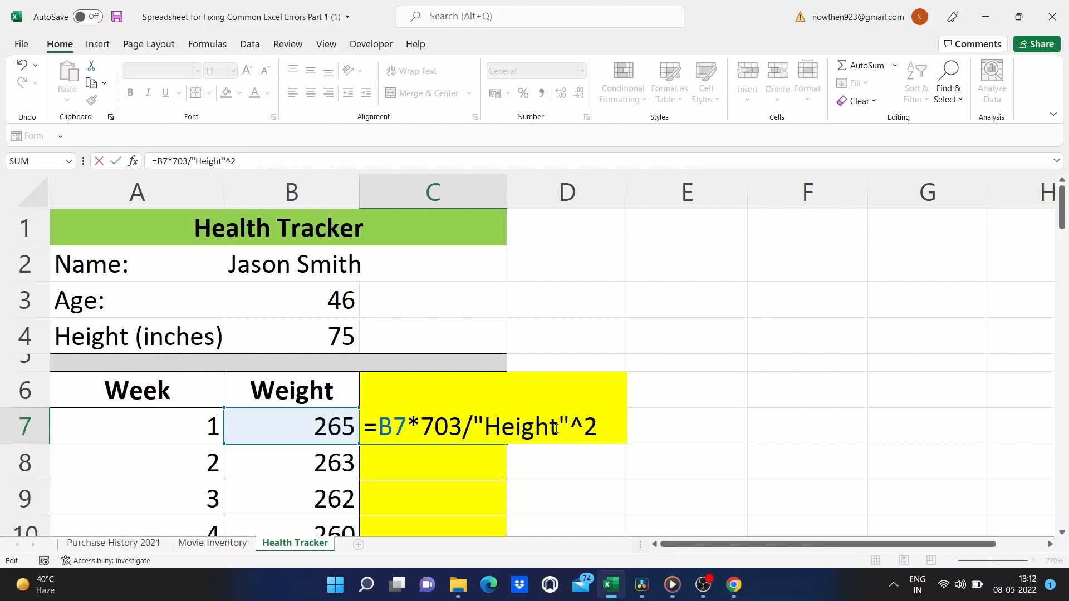
pyautogui.press('Return')
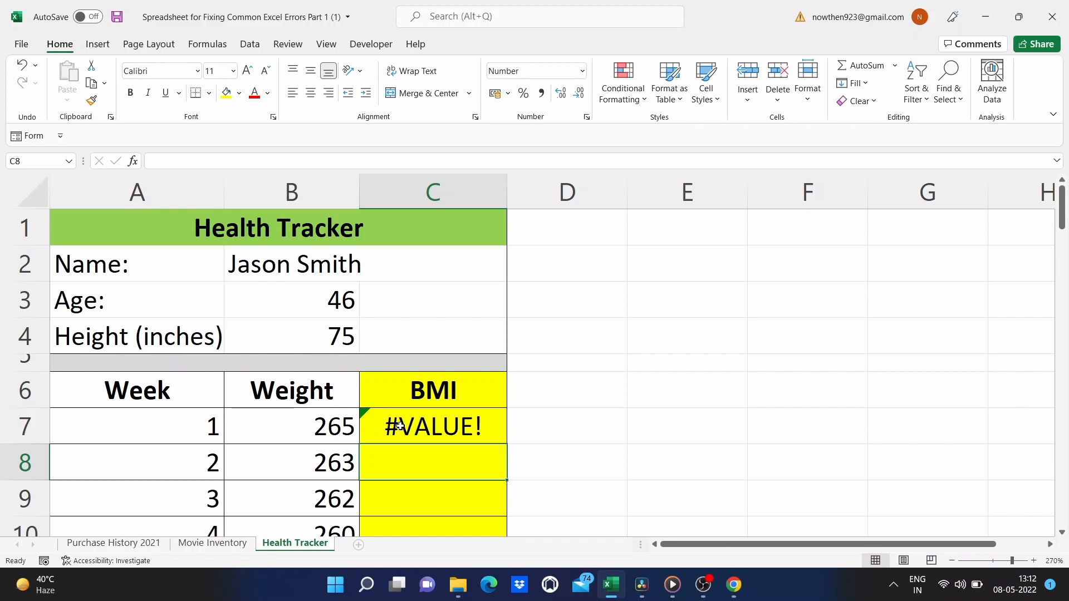
# Step: Undo the quotation marks around Height in C7, restoring the BMI formula =B7*703/Height^2
pyautogui.click(400, 426)
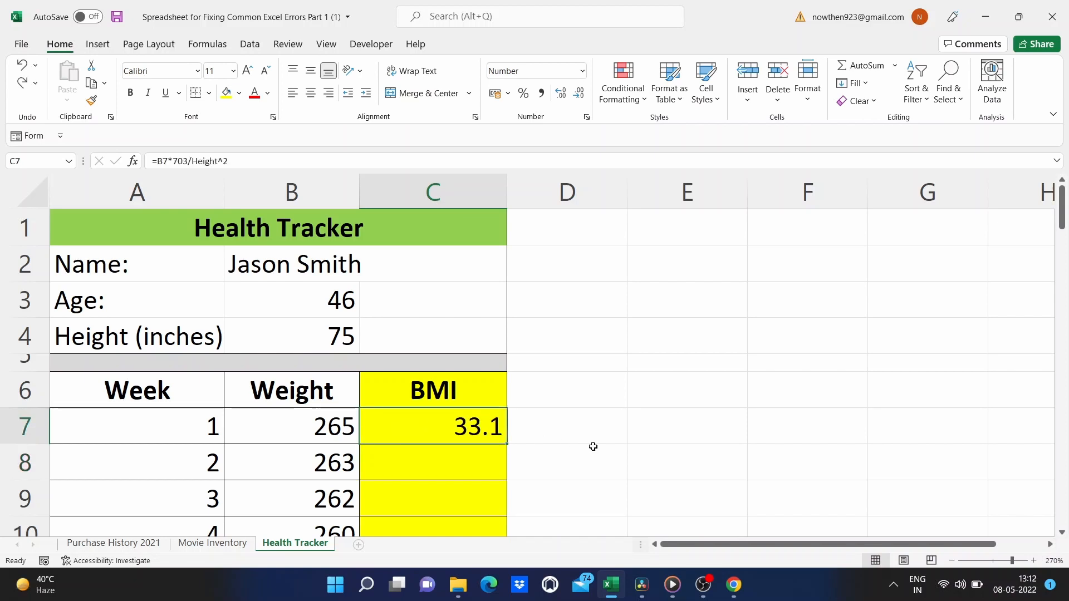
pyautogui.scroll(-1, 593, 446)
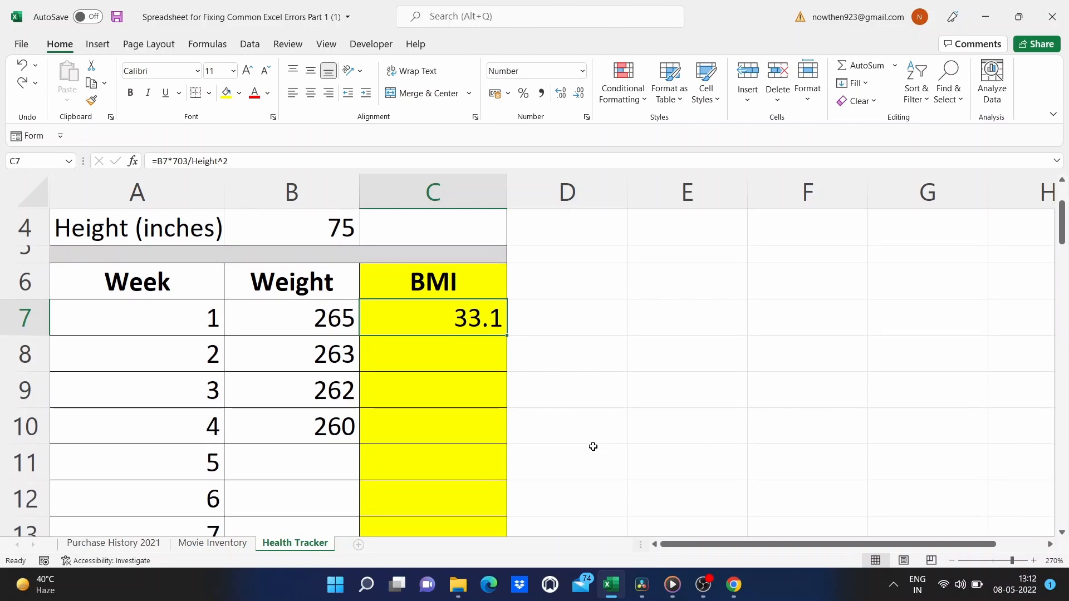
pyautogui.scroll(1, 593, 446)
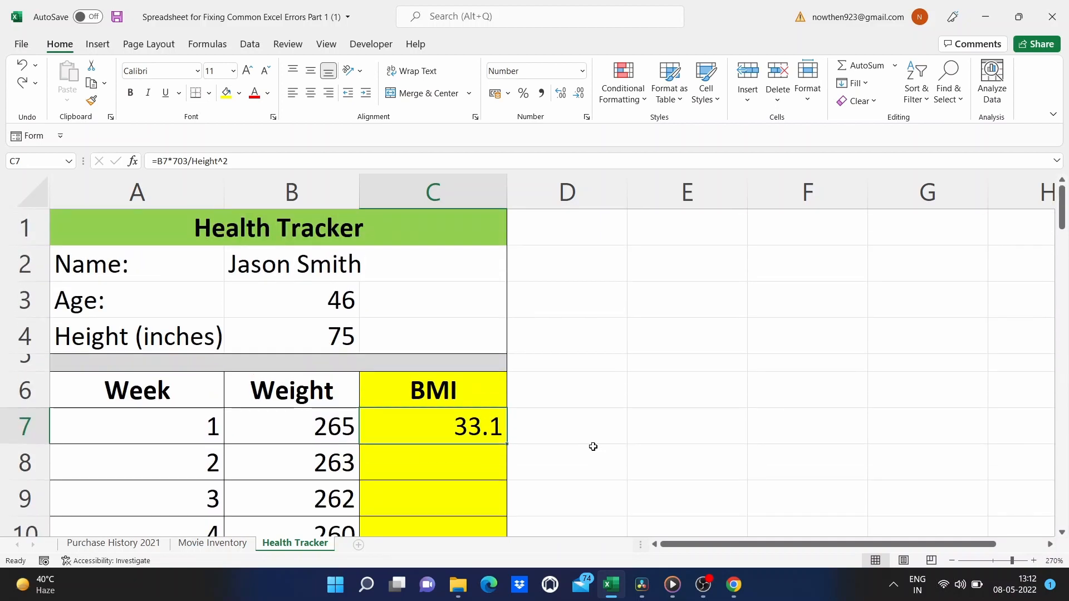